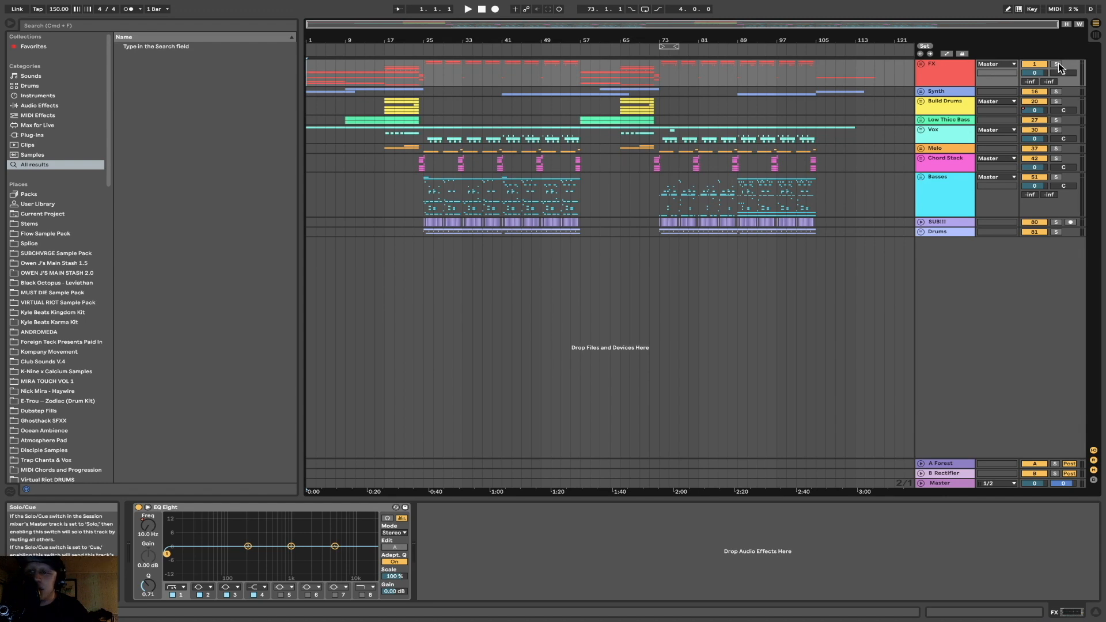
# Unfold the FX group, solo the FlowDieDist track and play it from the start of the arrangement
pyautogui.click(920, 64)
pyautogui.scroll(5, 386, 240)
pyautogui.scroll(-6, 386, 240)
pyautogui.hscroll(-4, 386, 239)
pyautogui.scroll(8, 386, 240)
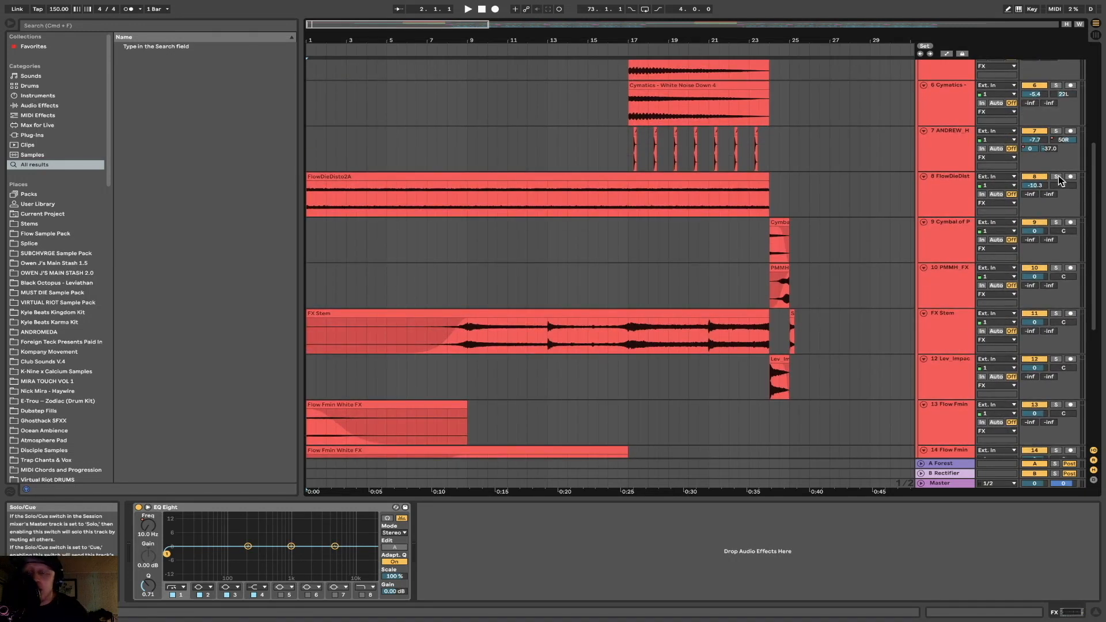
pyautogui.click(1059, 181)
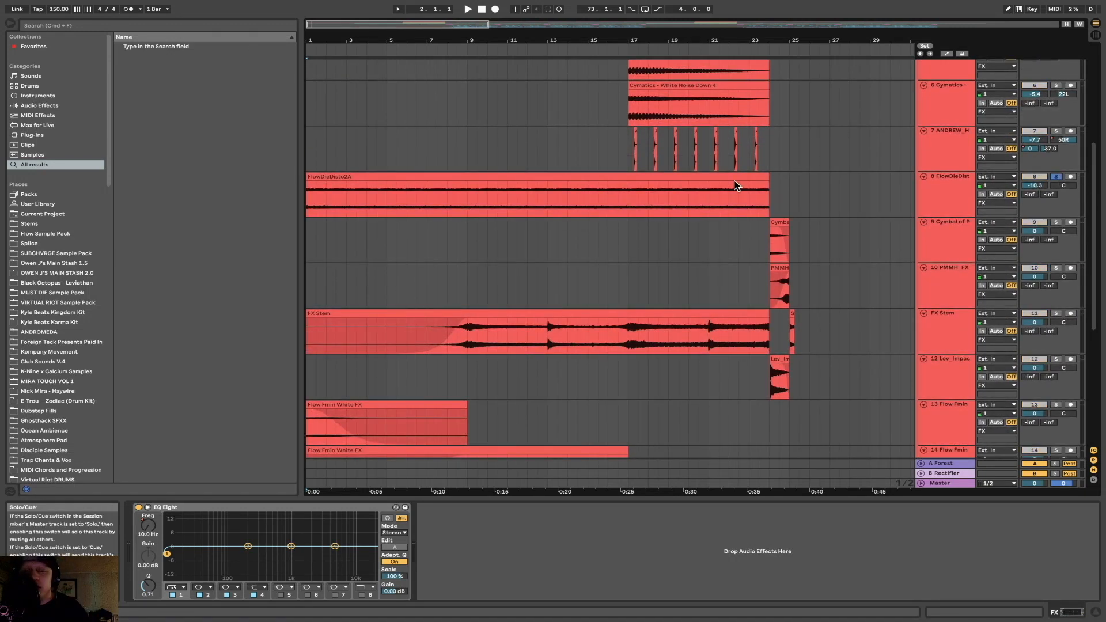
pyautogui.press('space')
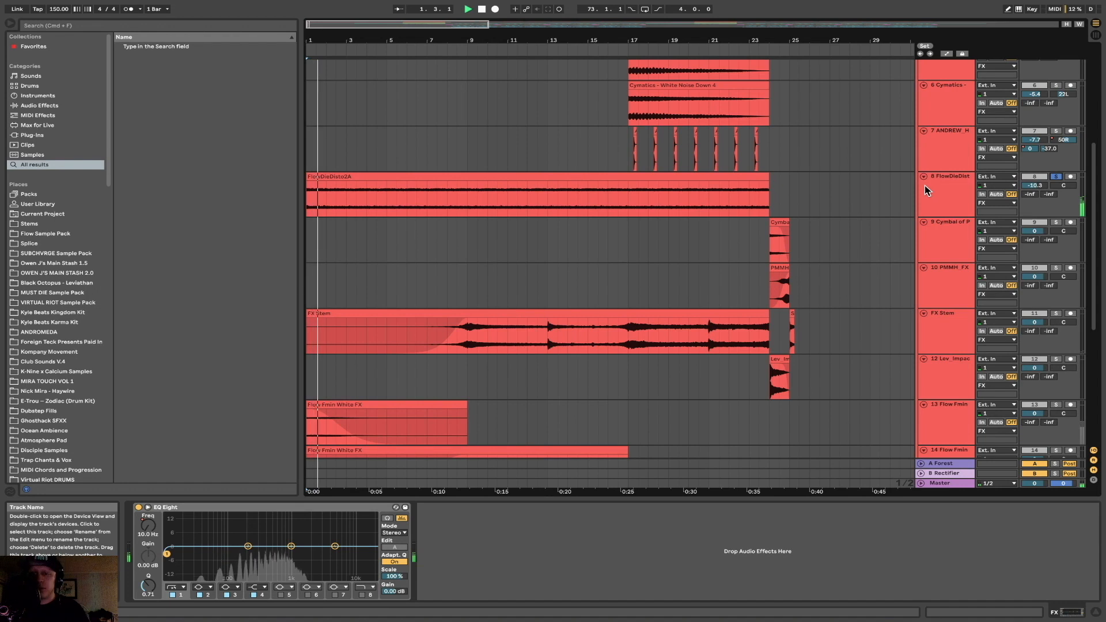
pyautogui.press('space')
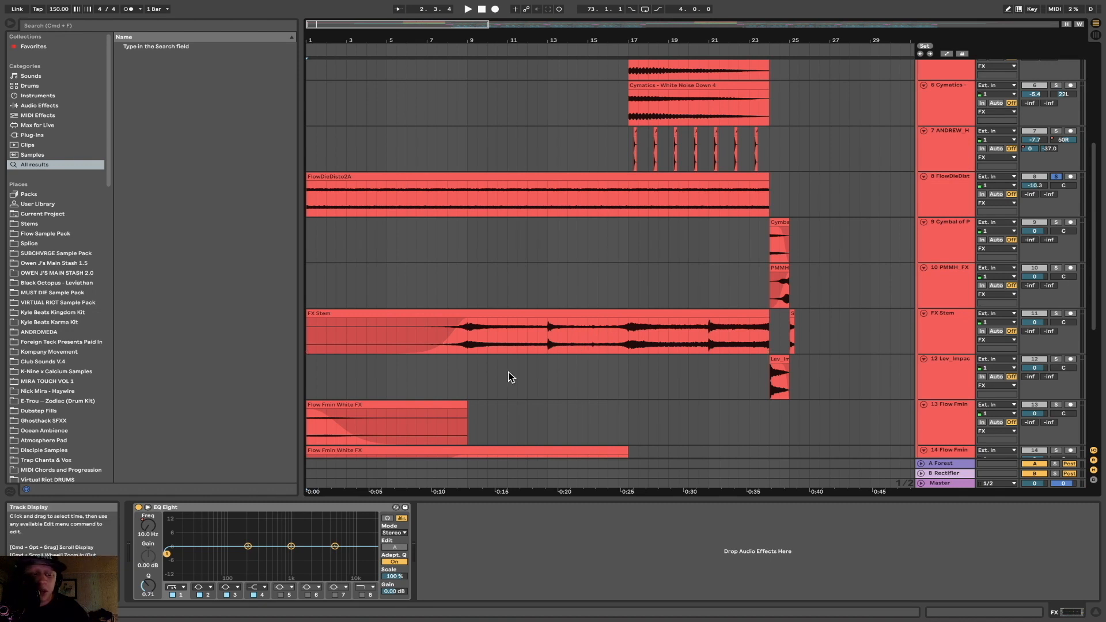
pyautogui.press('space')
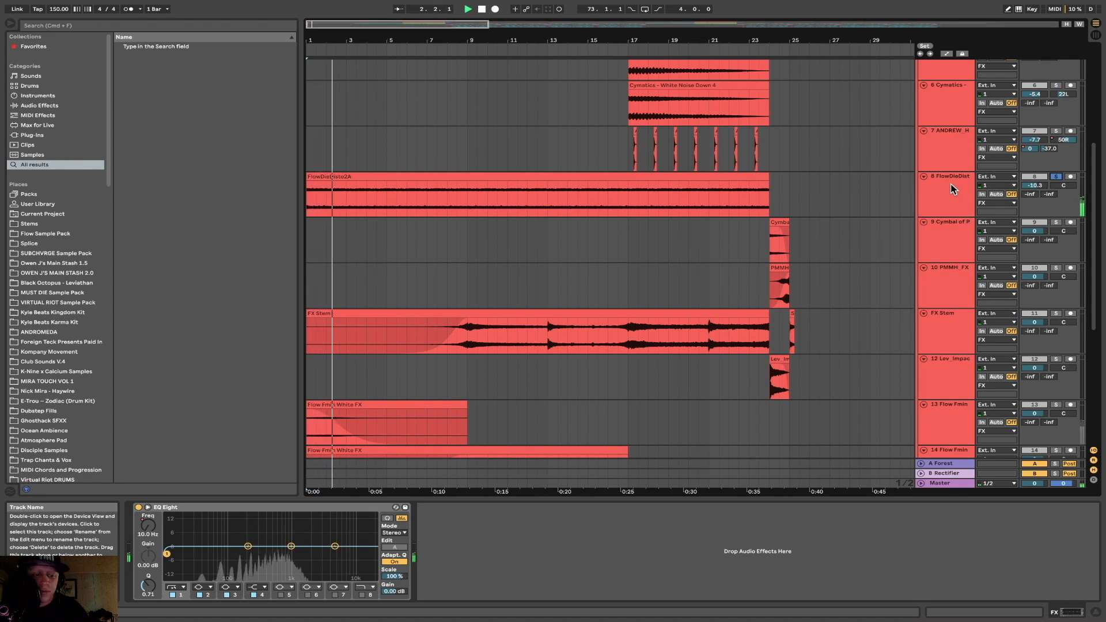
# Solo FX track 13, Flow Fmin, and listen to its white noise clip from the beginning
pyautogui.scroll(-4, 817, 285)
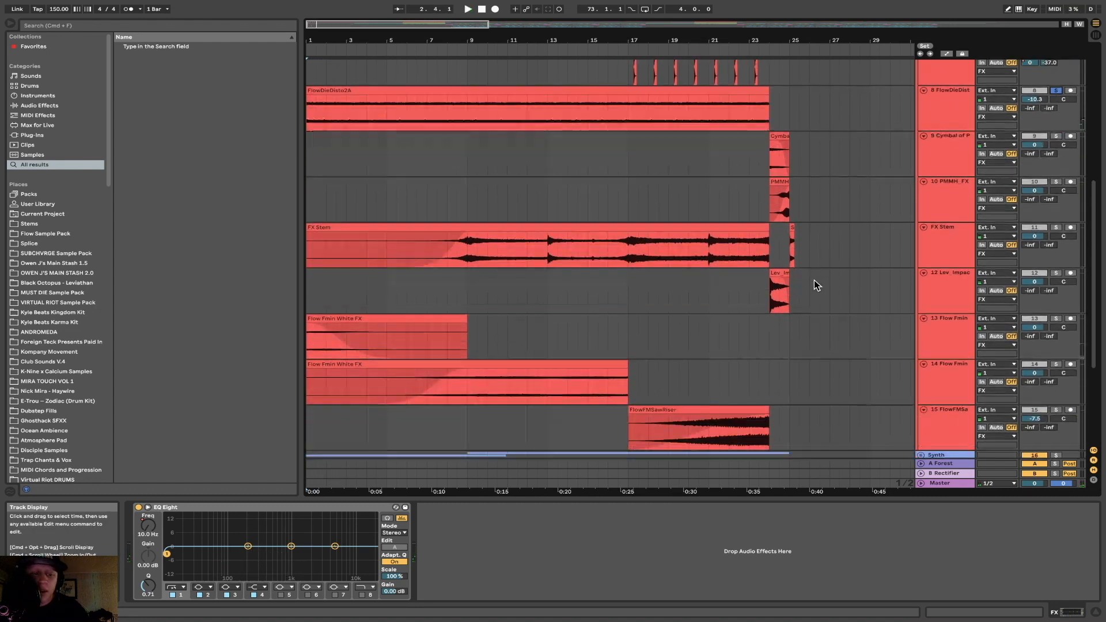
pyautogui.click(1056, 318)
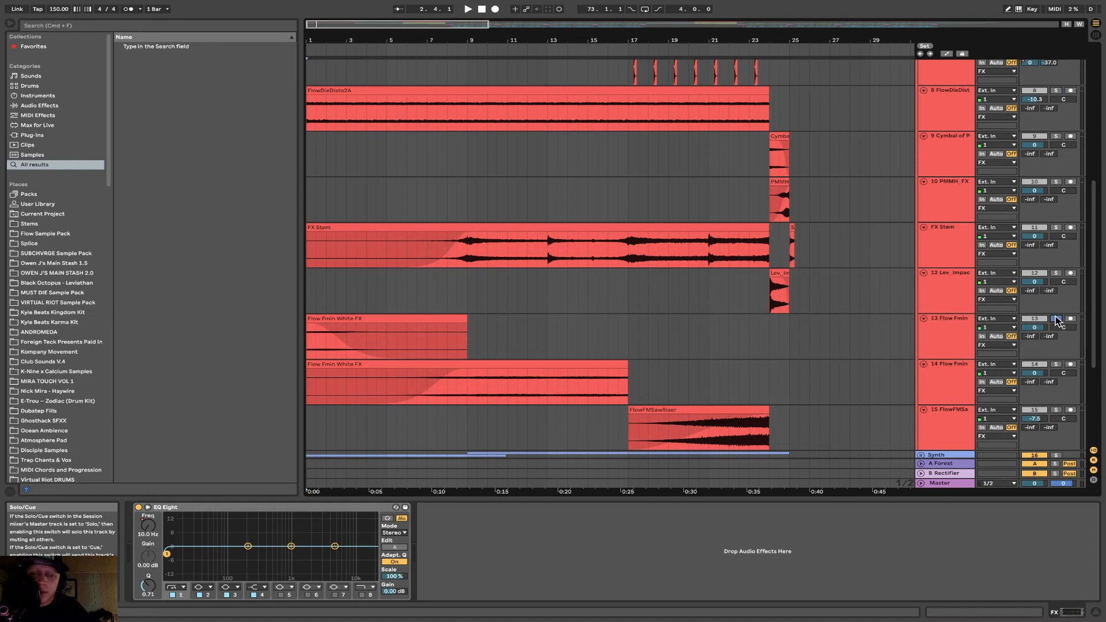
pyautogui.press('space')
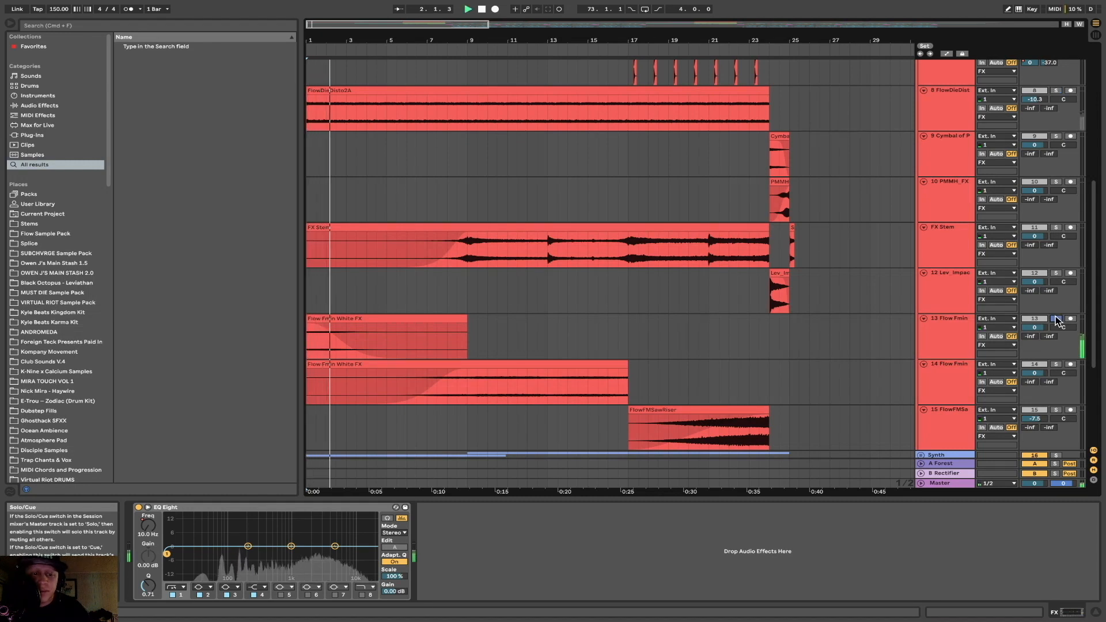
# Unfold the Synth group and solo the Lethal track holding the frozen intro clip
pyautogui.click(921, 455)
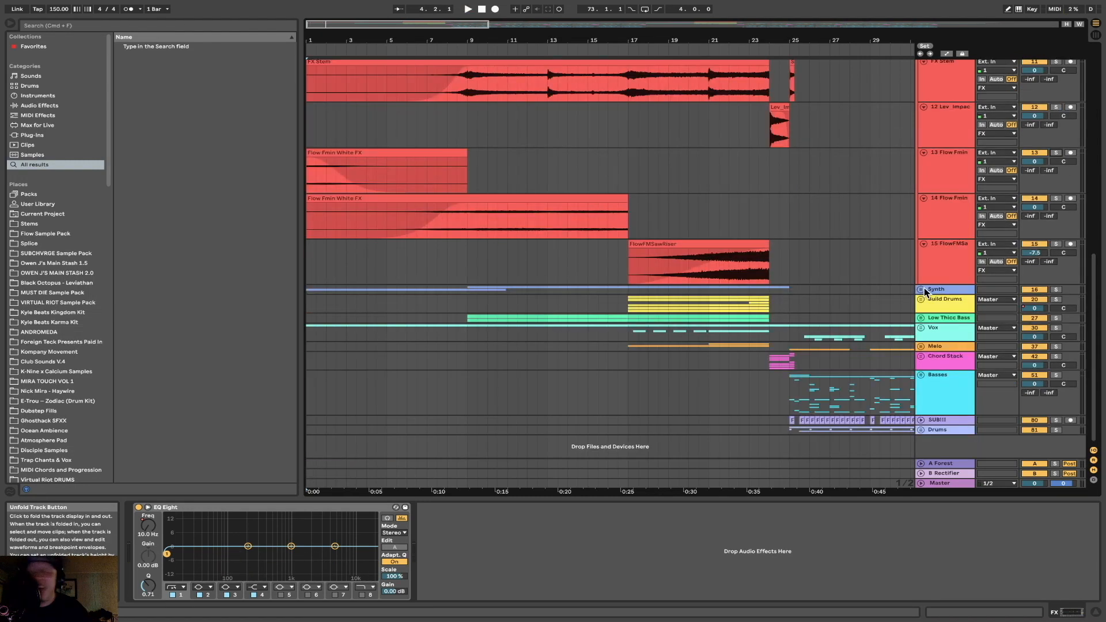
pyautogui.click(921, 289)
pyautogui.scroll(-3, 569, 297)
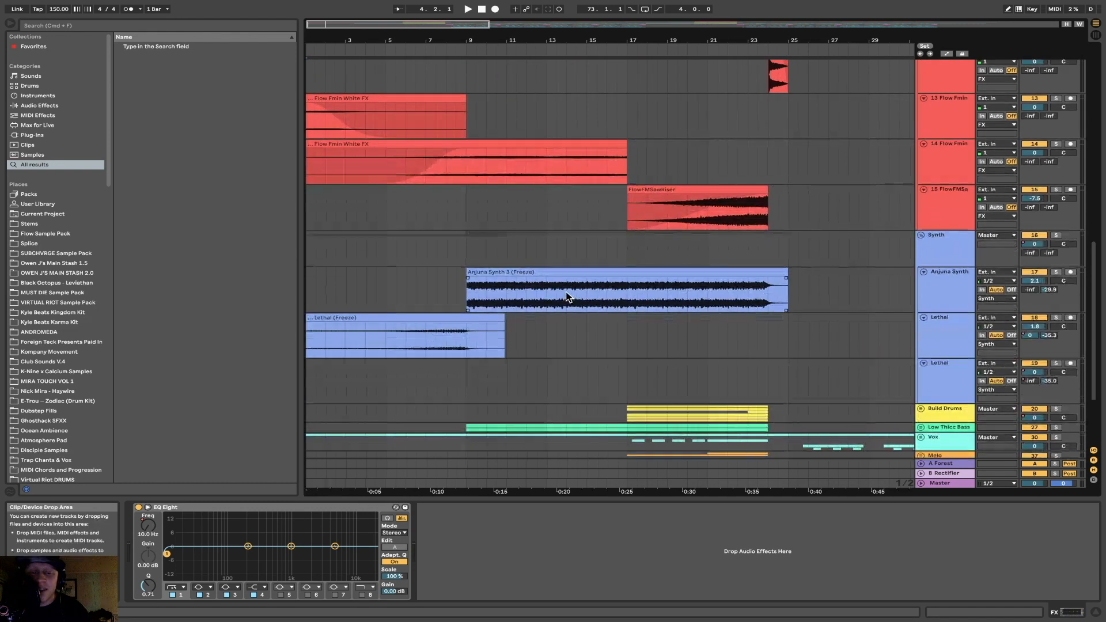
pyautogui.click(1057, 318)
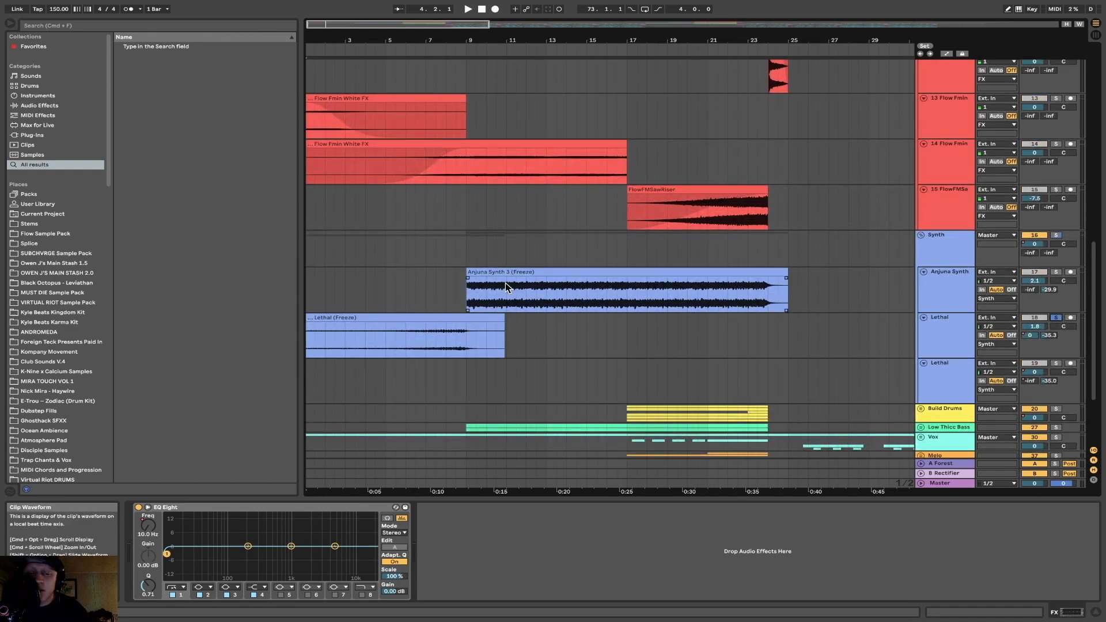
# Search the browser for "lethal" and load the Lethal instrument onto a new track in the Synth group
pyautogui.click(257, 26)
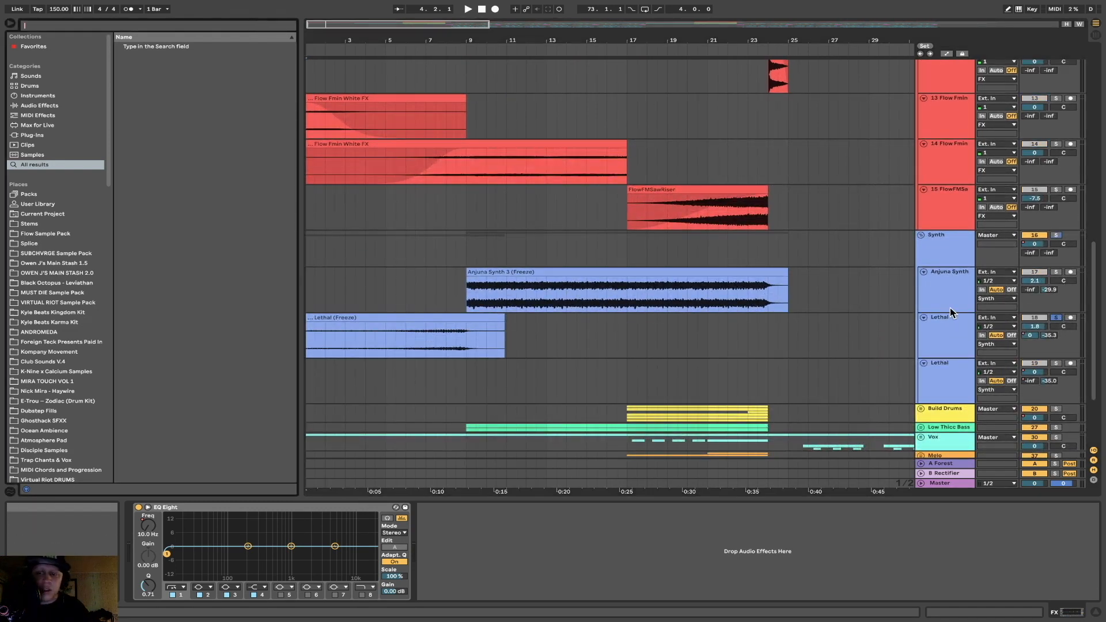
pyautogui.doubleClick(269, 314)
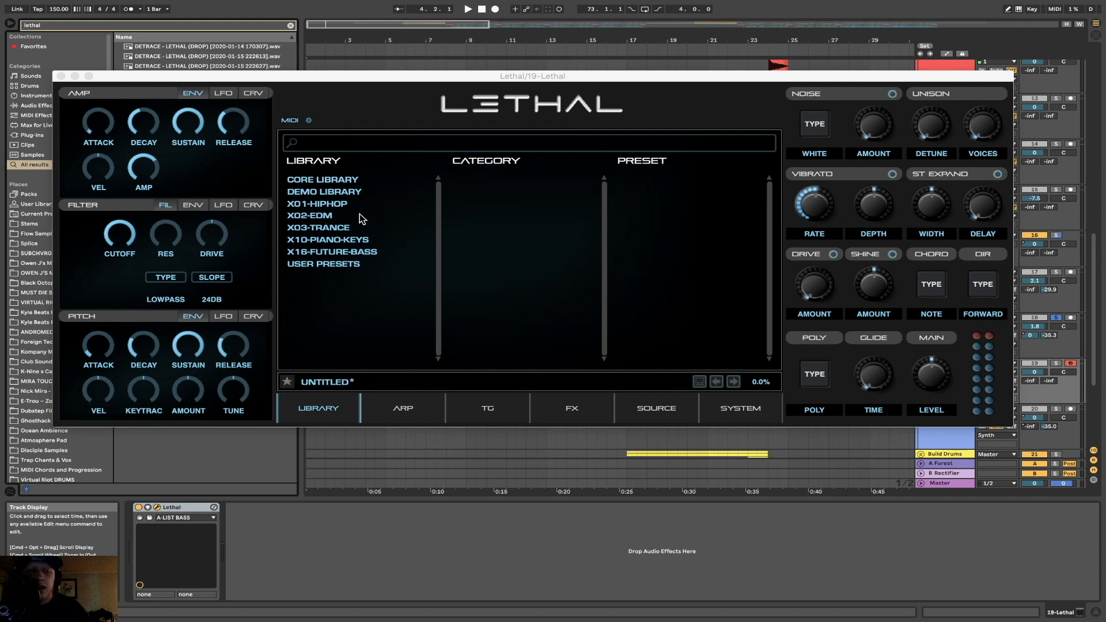
# Audition Lethal presets from the X16-Future-Bass library's X16-Synths category, including X16-Chorus Saw 02
pyautogui.click(344, 182)
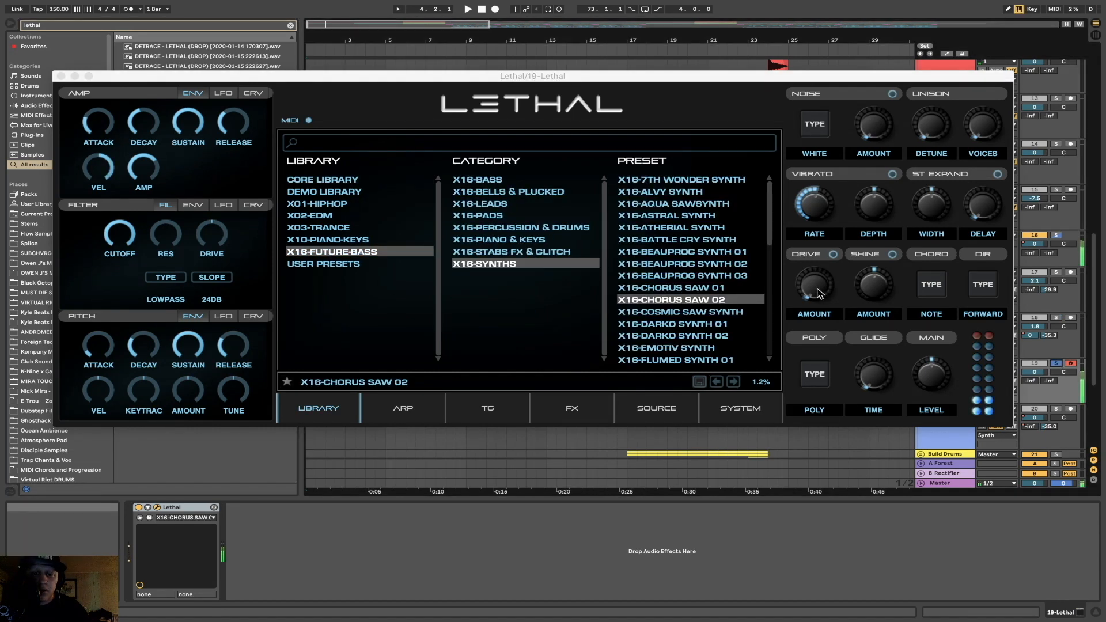
pyautogui.click(681, 217)
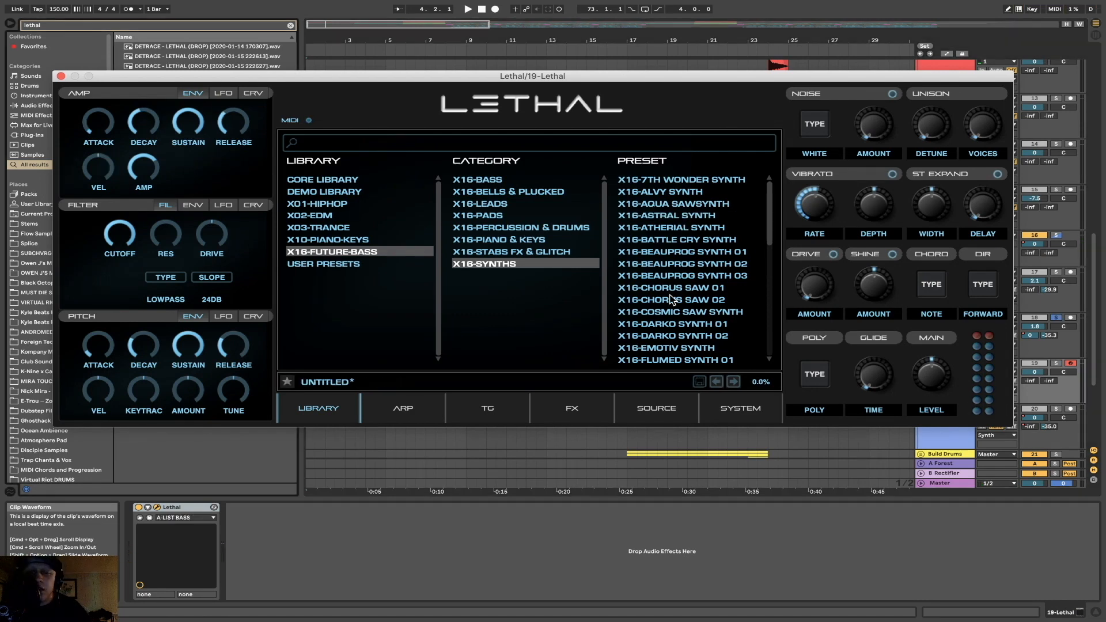
pyautogui.click(671, 300)
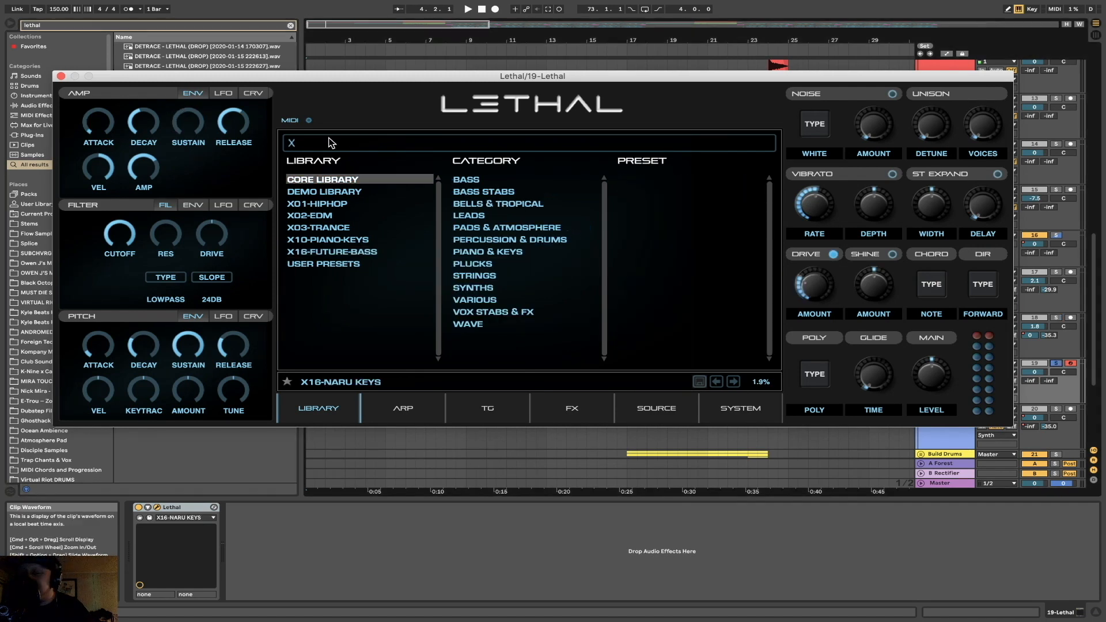
# Search Lethal's presets for "anjuna", load Anjuna Synth 01 and close the instrument window
pyautogui.click(331, 142)
pyautogui.write('anjuna')
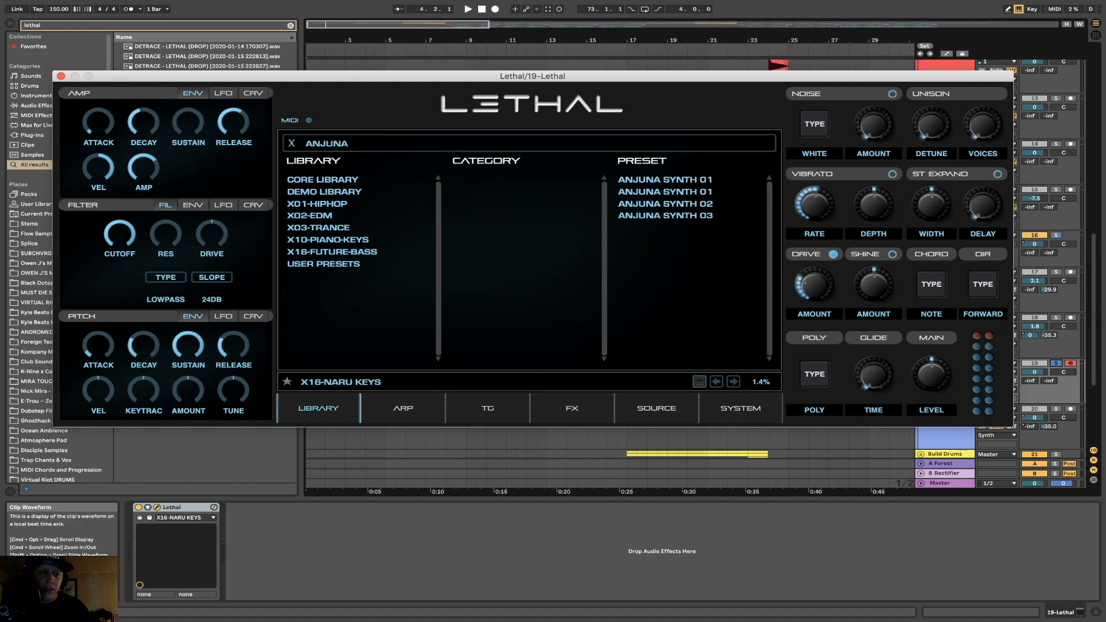
pyautogui.click(691, 180)
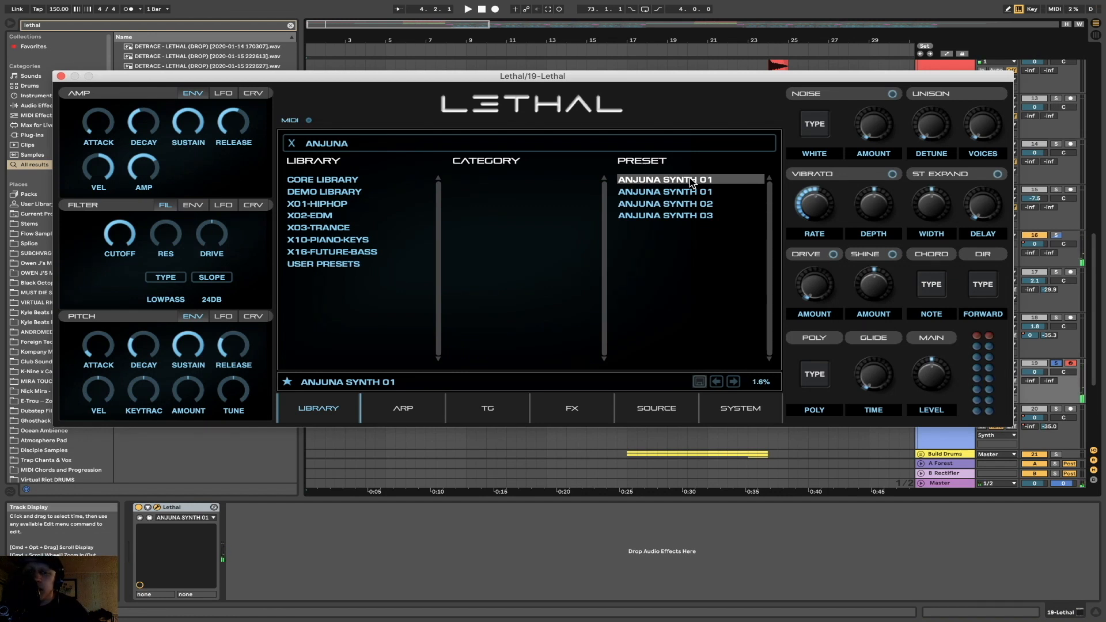
pyautogui.click(61, 77)
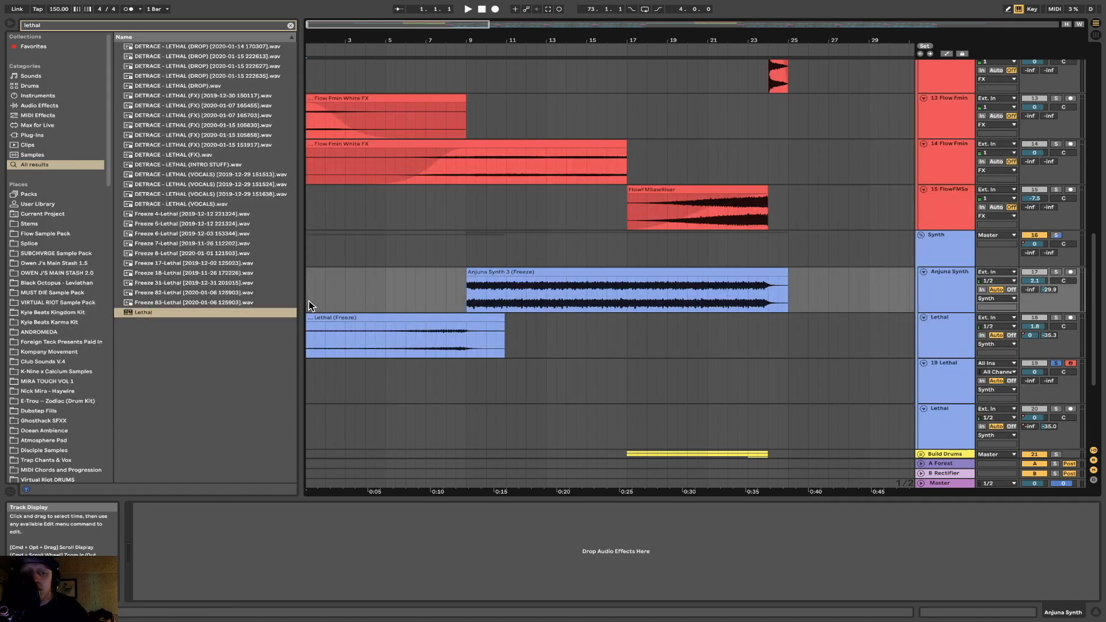
# Play the Synth group in solo from the start of the arrangement and clear its solo
pyautogui.click(1056, 318)
pyautogui.press('space')
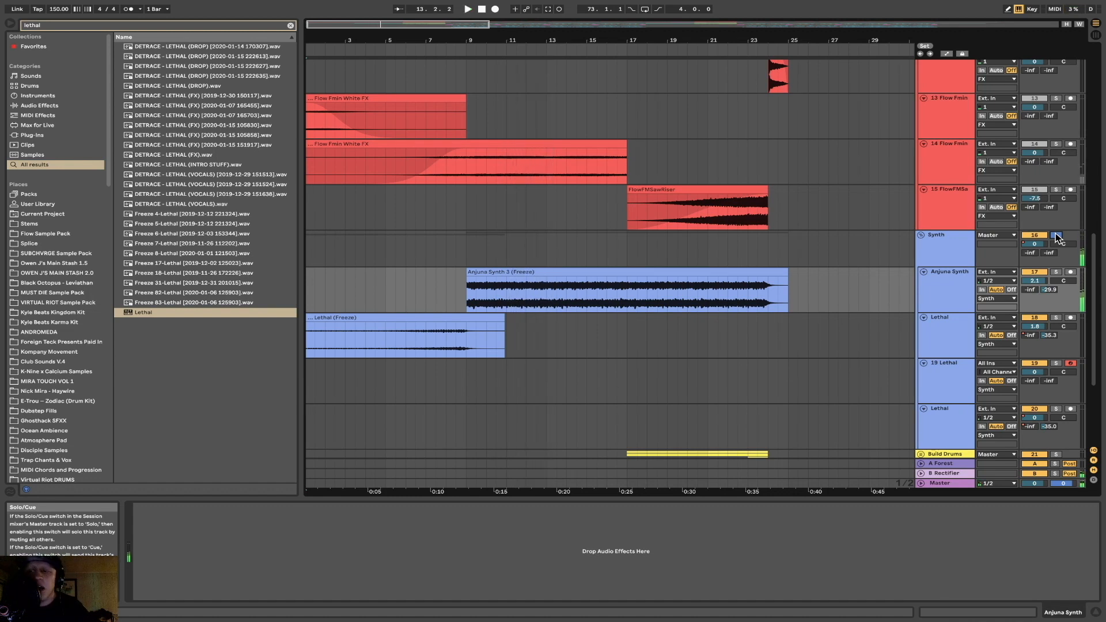
pyautogui.click(1057, 237)
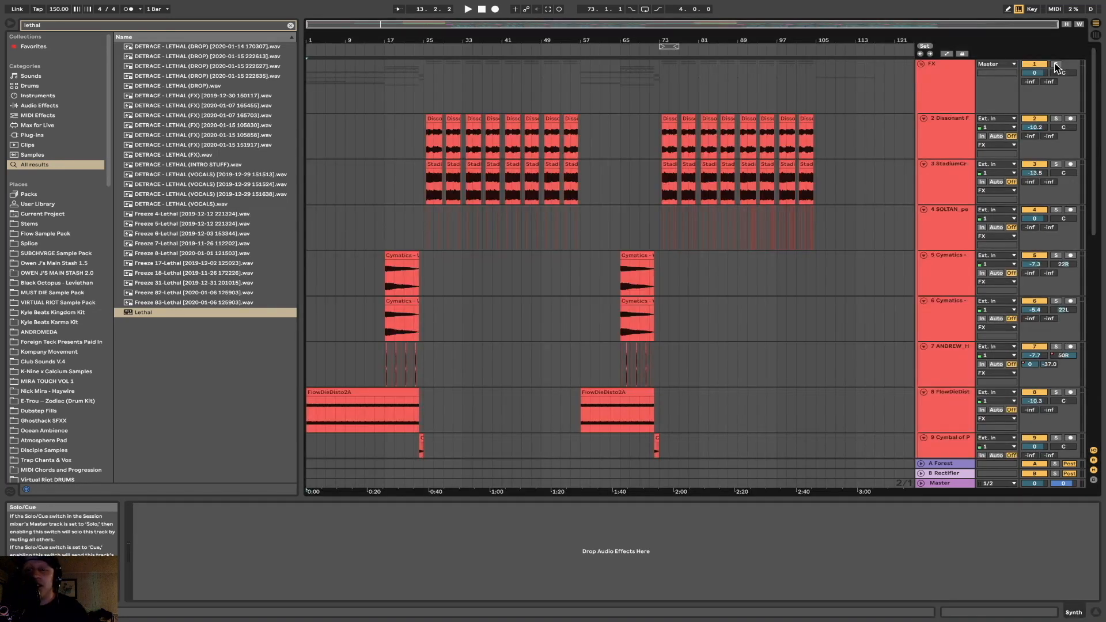
# Play the full arrangement from bar 9 with all track groups folded, and clear the browser search
pyautogui.hotkey('alt', 'u')
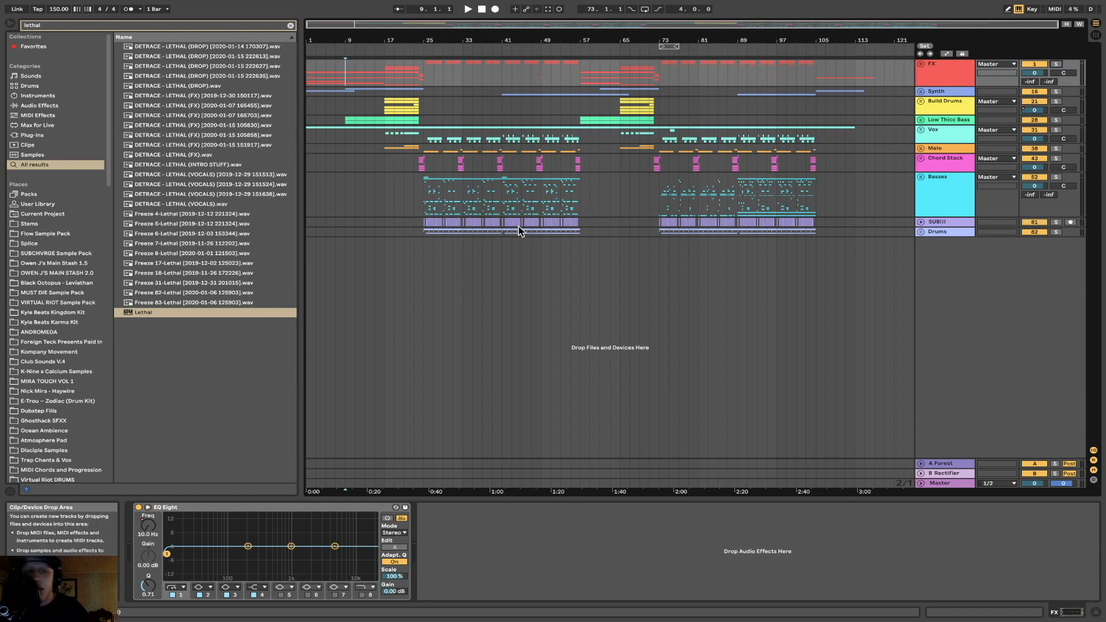
pyautogui.press('space')
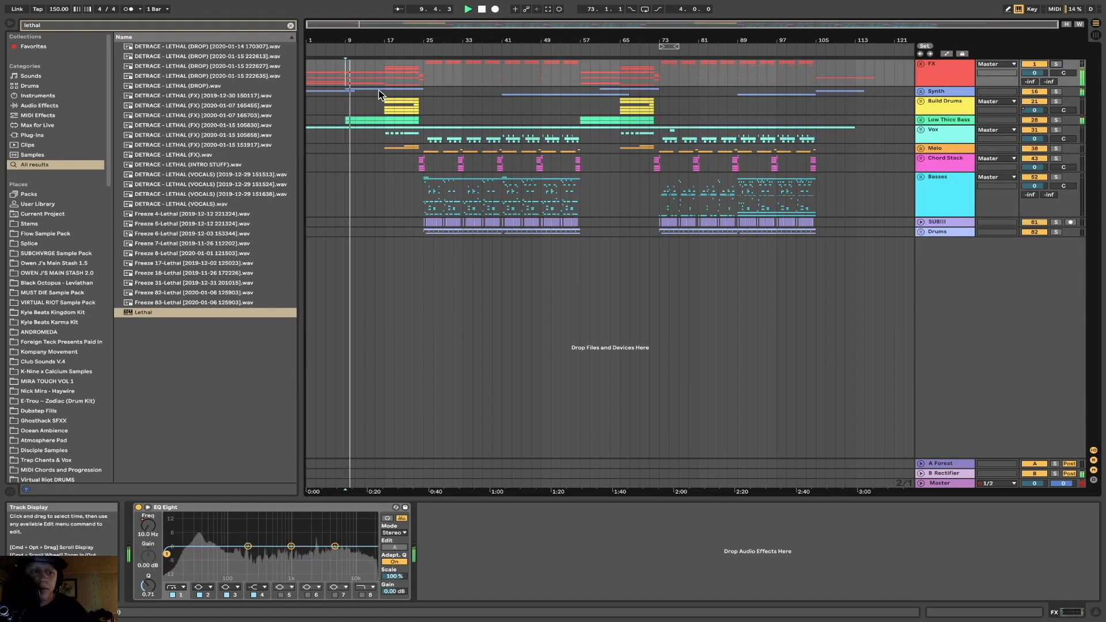
pyautogui.click(291, 25)
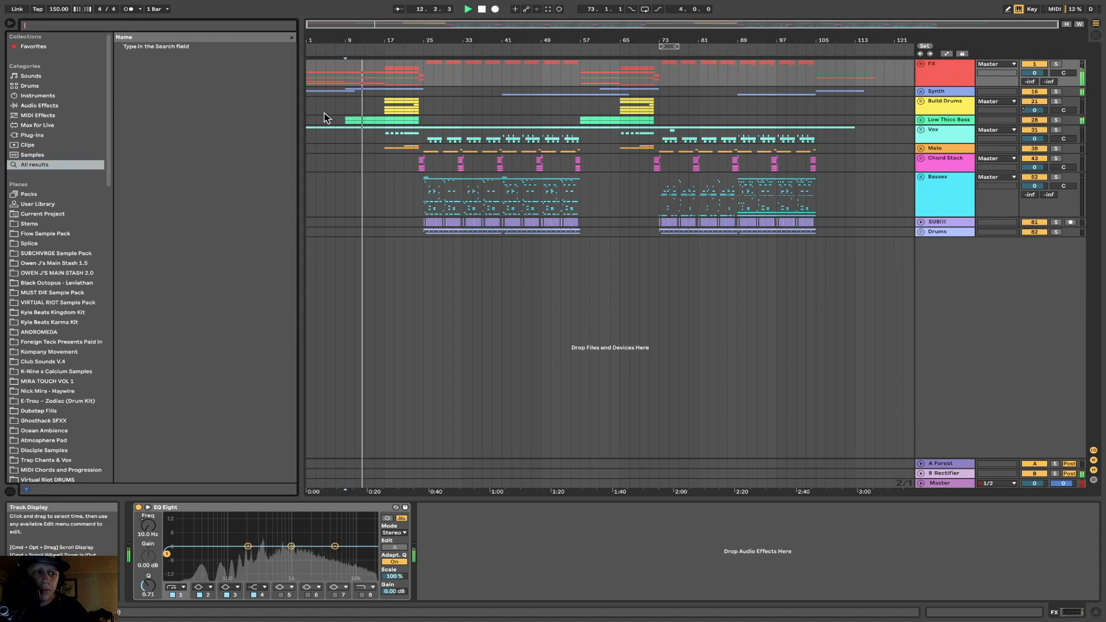
# Unfold the Low Thicc Bass group and open the Serum instrument on the Must Die Bass track
pyautogui.click(345, 139)
pyautogui.click(920, 120)
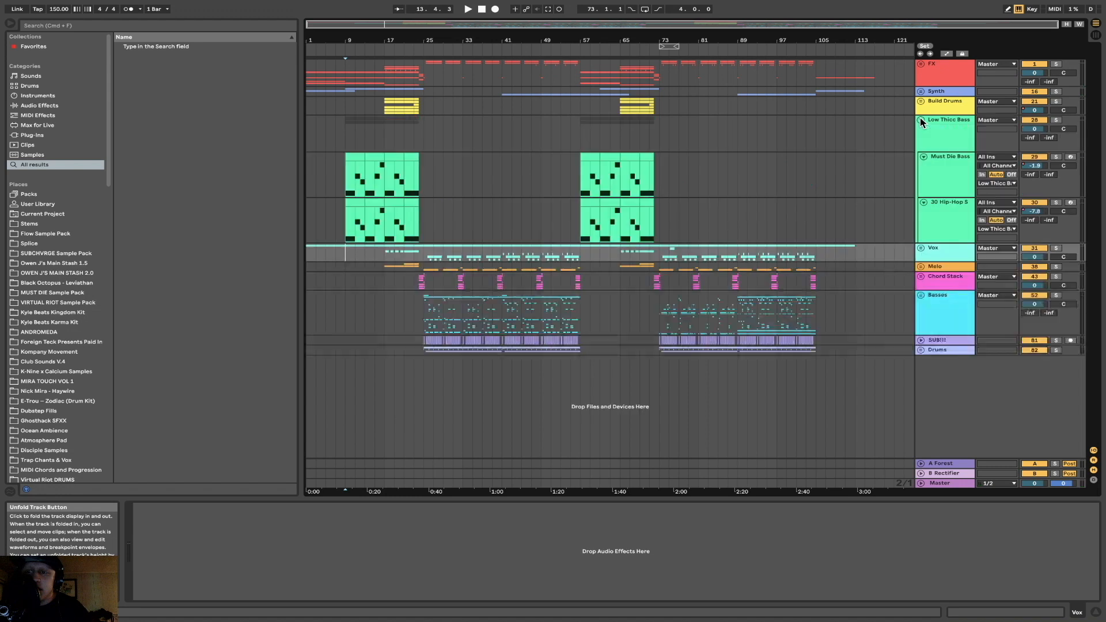
pyautogui.press('+')
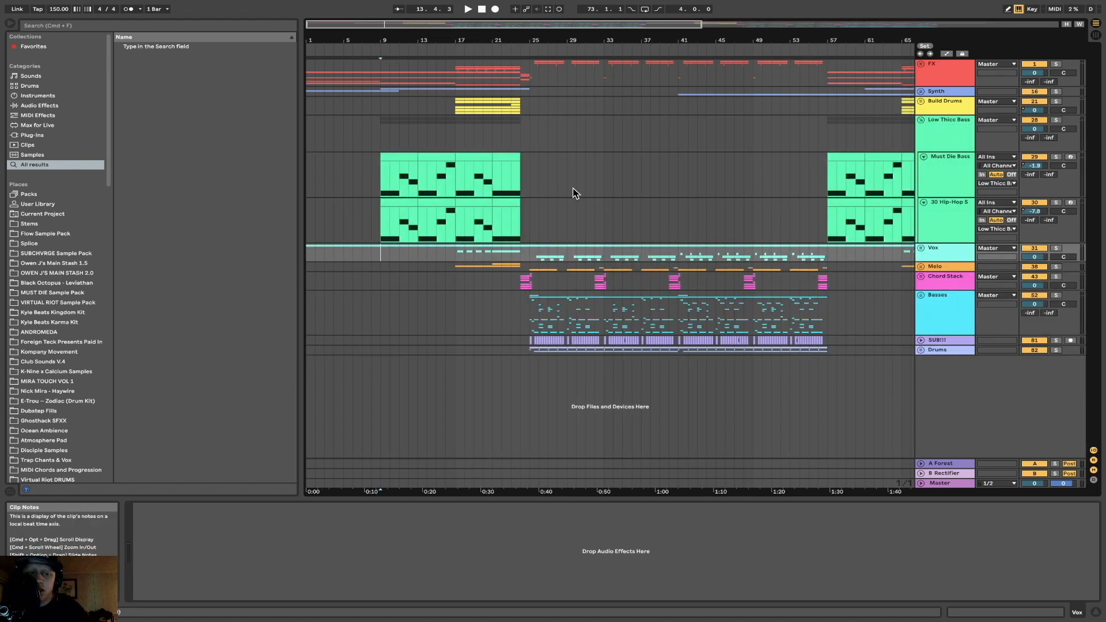
pyautogui.click(954, 178)
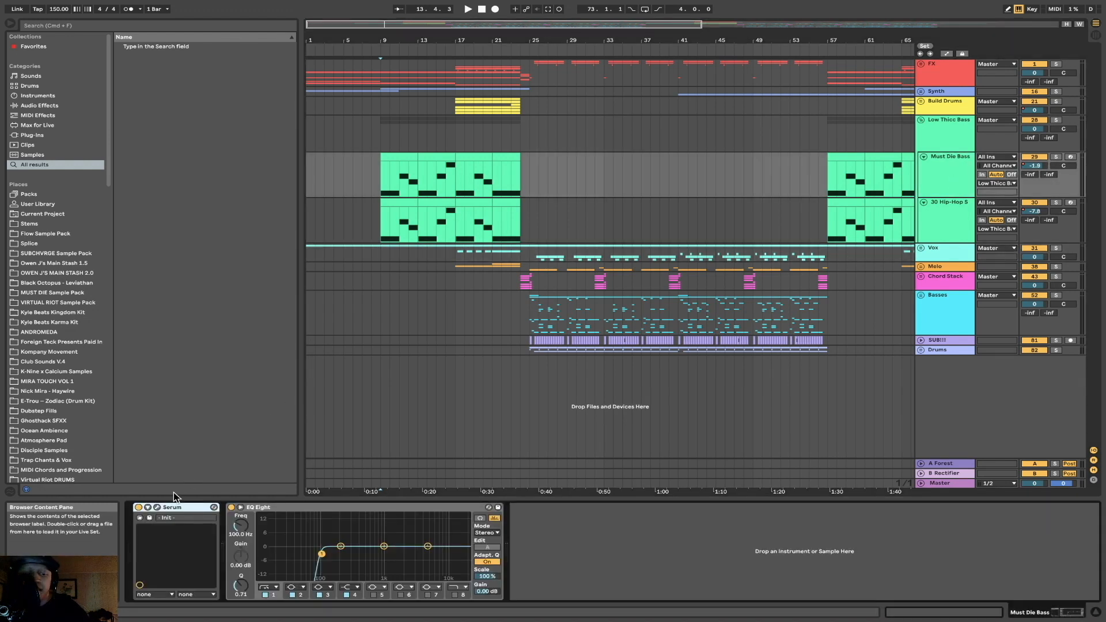
pyautogui.click(157, 508)
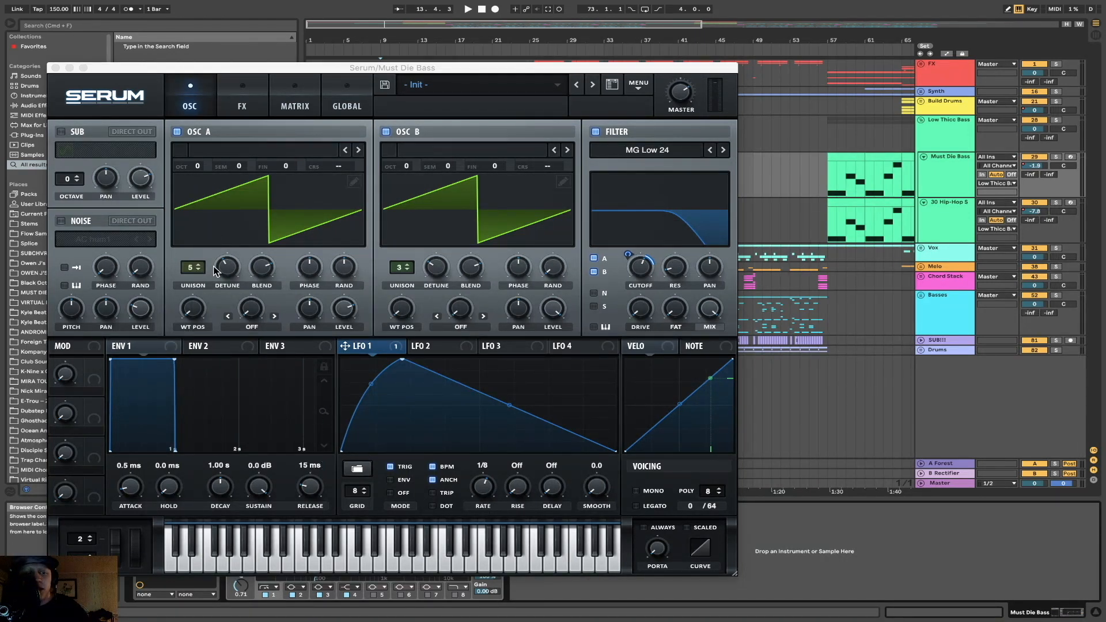
# Examine the unison and detune settings of Serum's OSC A and OSC B and the filter cutoff's LFO 1 modulation
pyautogui.click(195, 269)
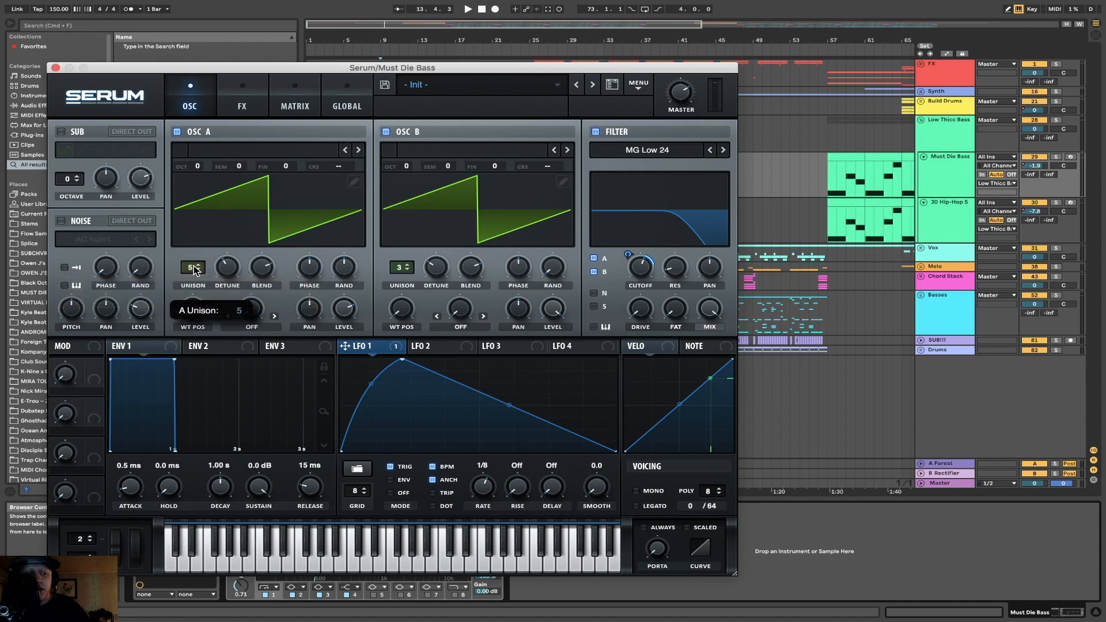
pyautogui.click(229, 271)
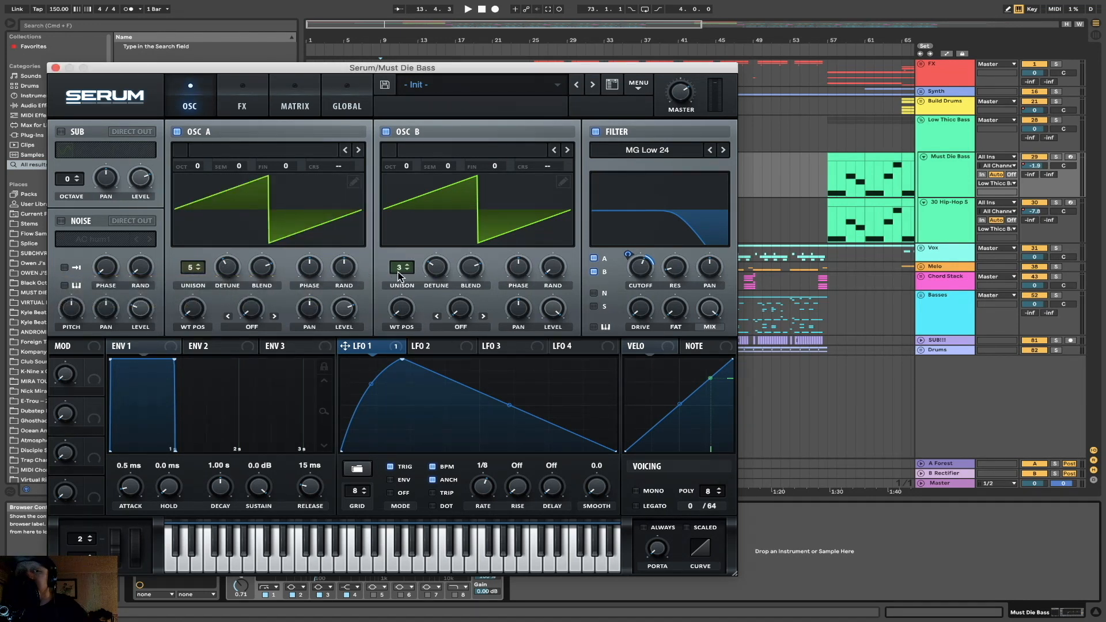
pyautogui.click(437, 268)
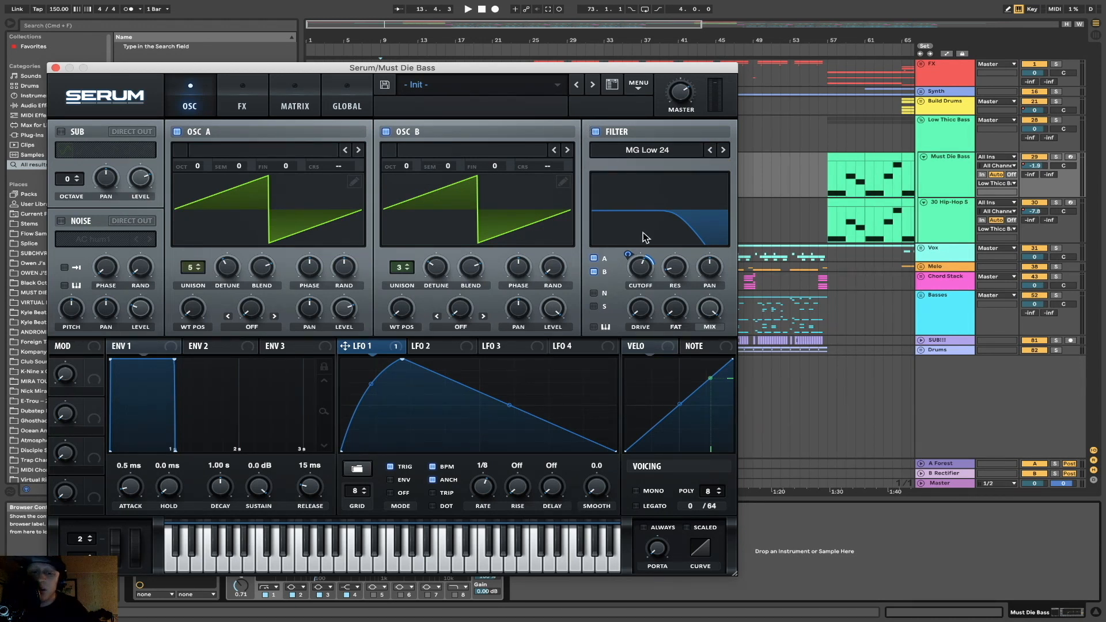
pyautogui.moveTo(634, 278)
pyautogui.scroll(1, 634, 279)
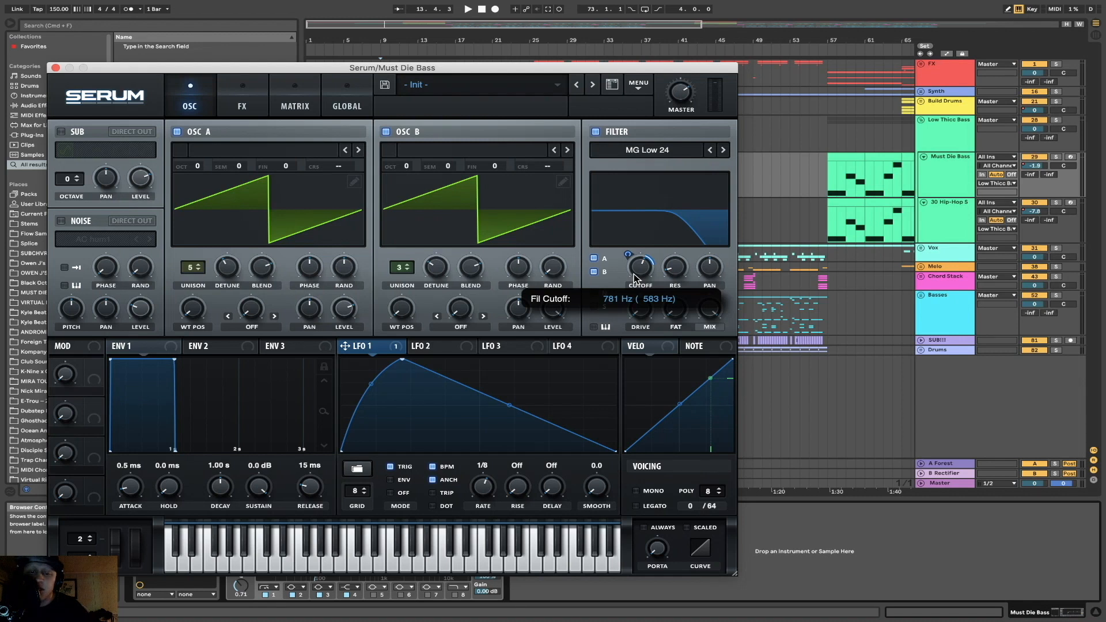
pyautogui.moveTo(627, 259)
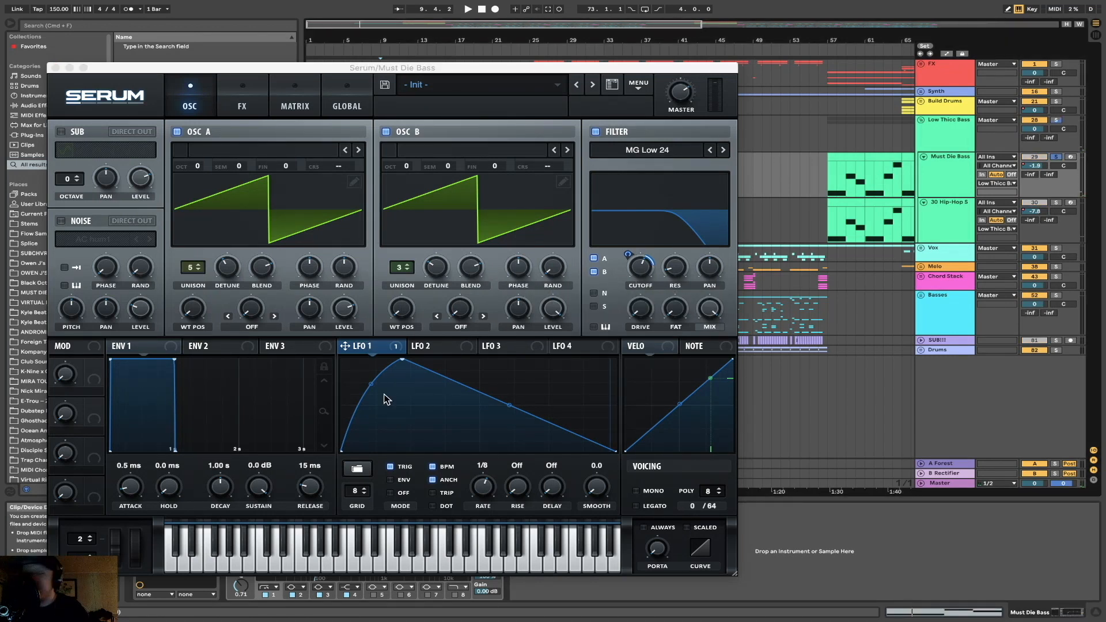
# Play the soloed Must Die Bass track from bar 9 with Serum open, and stop playback
pyautogui.press('space')
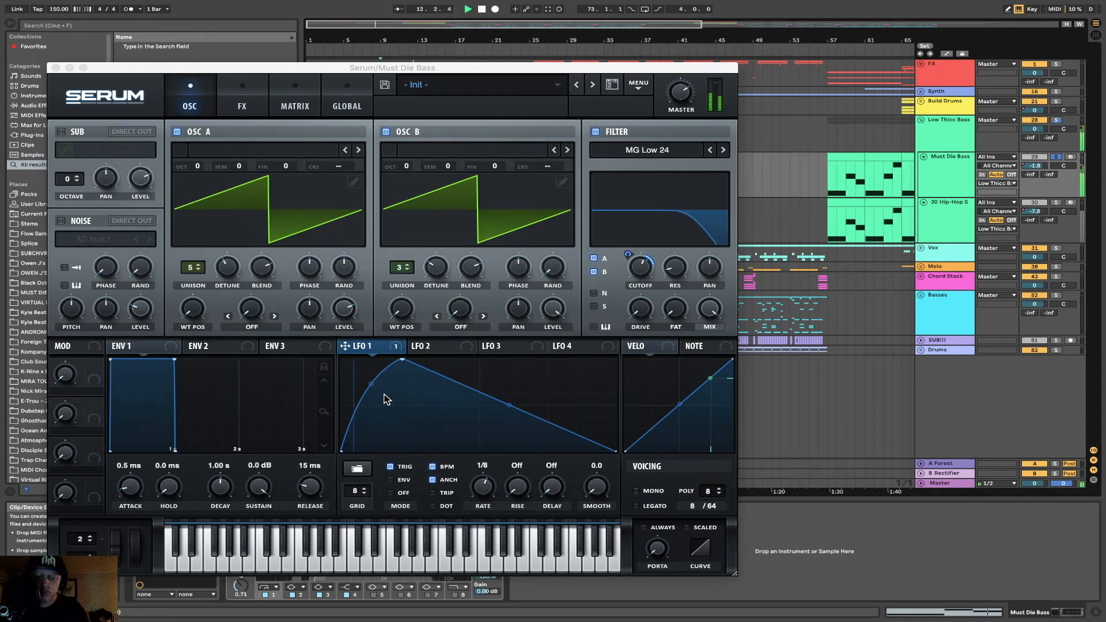
pyautogui.press('space')
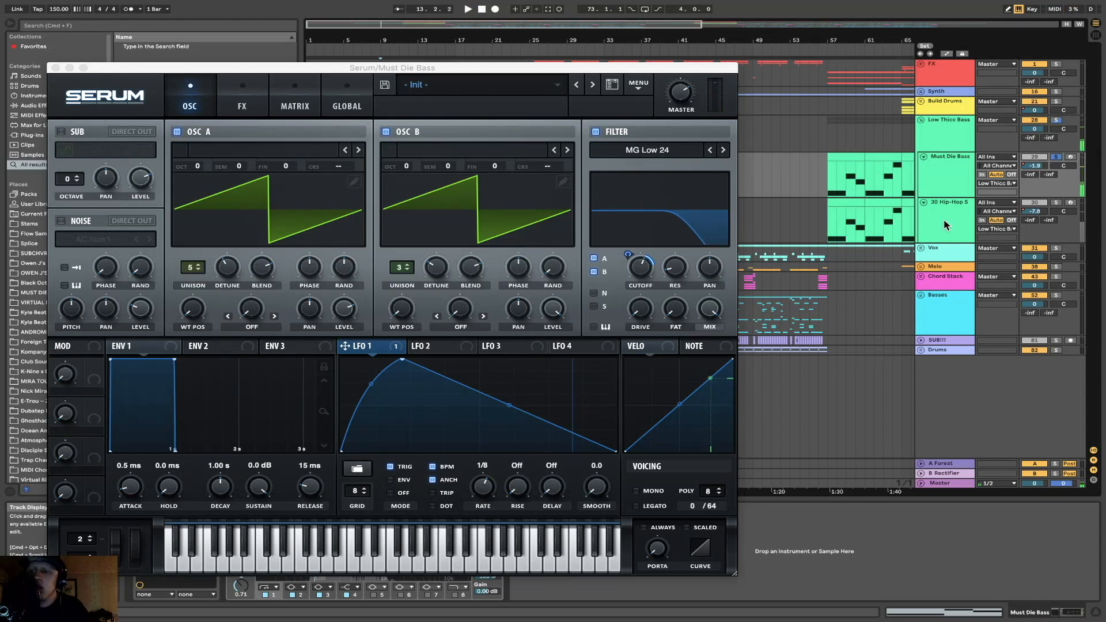
# Close the Serum window, solo the Hip-Hop Sub Bass track and play it from bar 9, stopping playback at the end
pyautogui.click(55, 68)
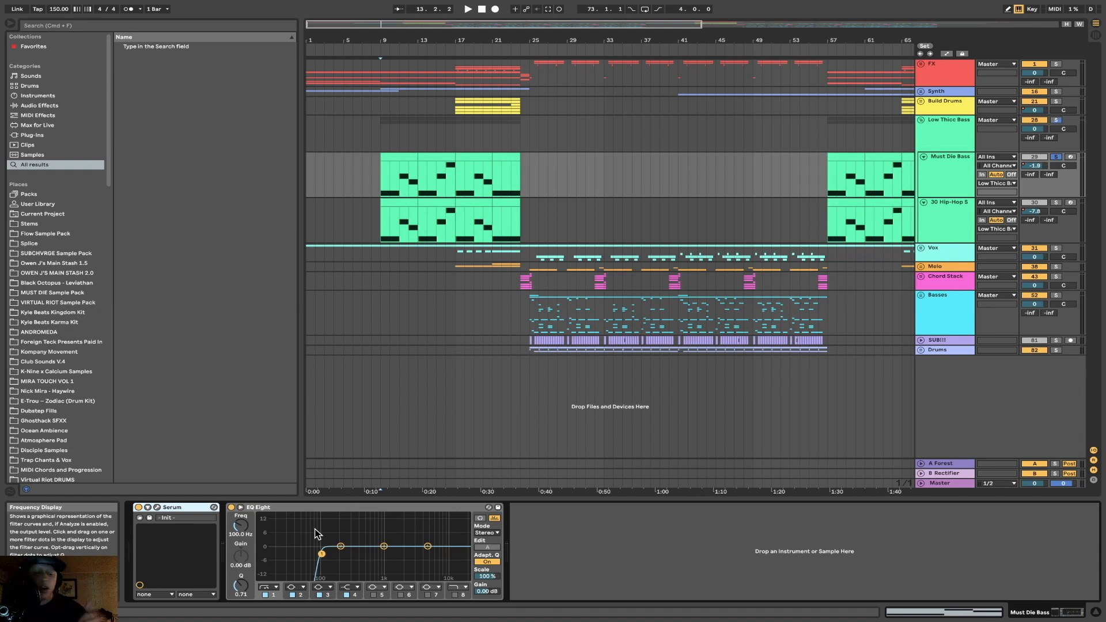
pyautogui.click(1056, 202)
pyautogui.press('space')
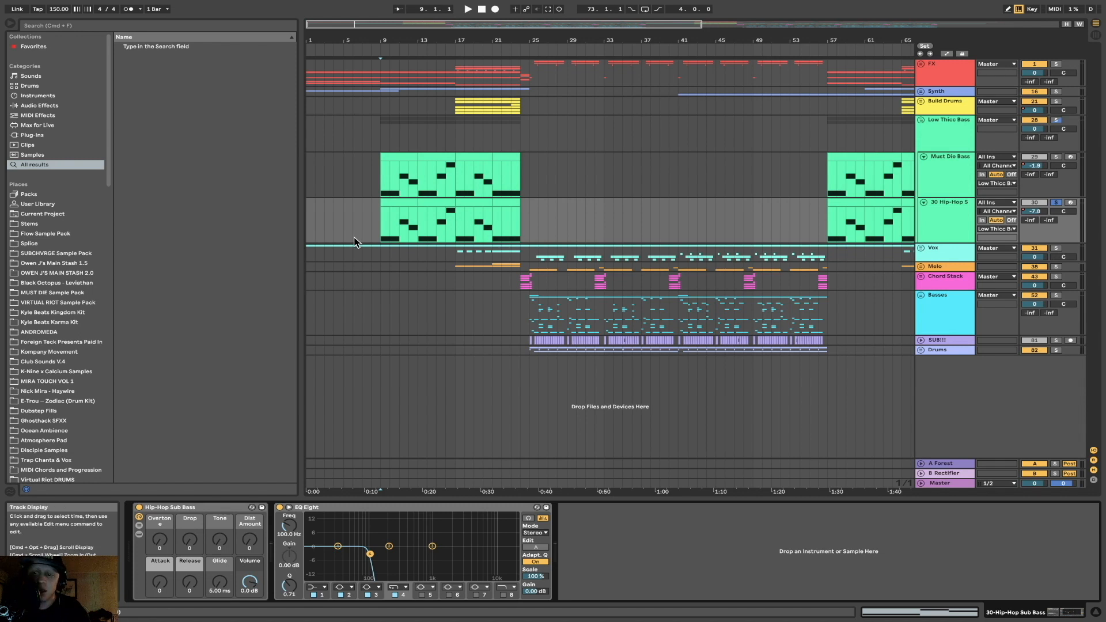
pyautogui.press('space')
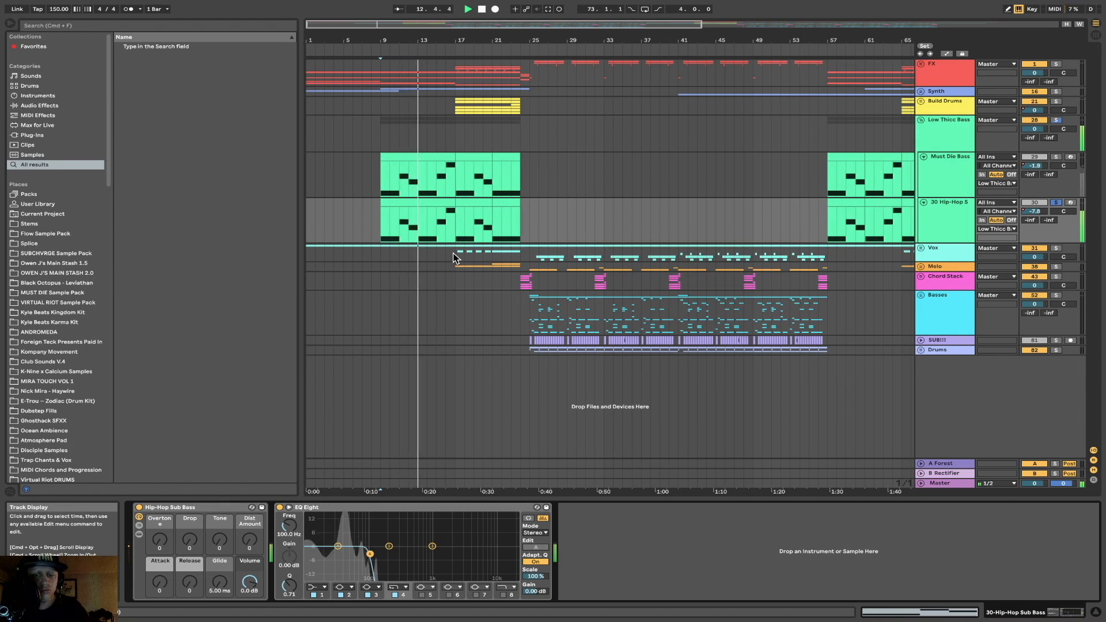
pyautogui.press('space')
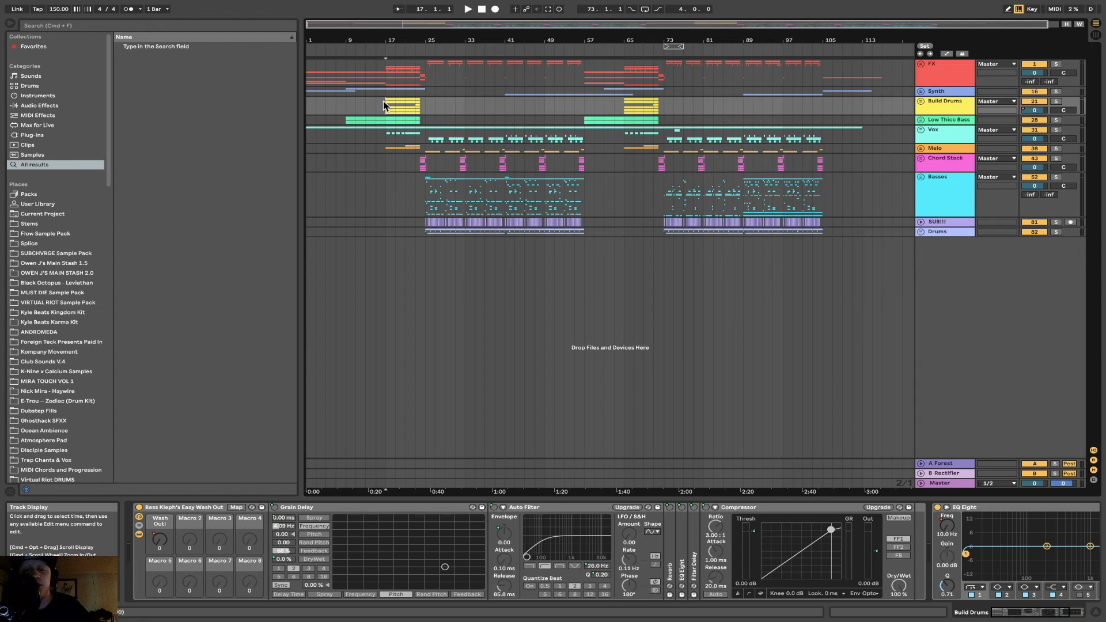
# Unfold the FX group, solo both Cymatics White Noise Down 4 tracks and play them from bar 17
pyautogui.scroll(6, 382, 102)
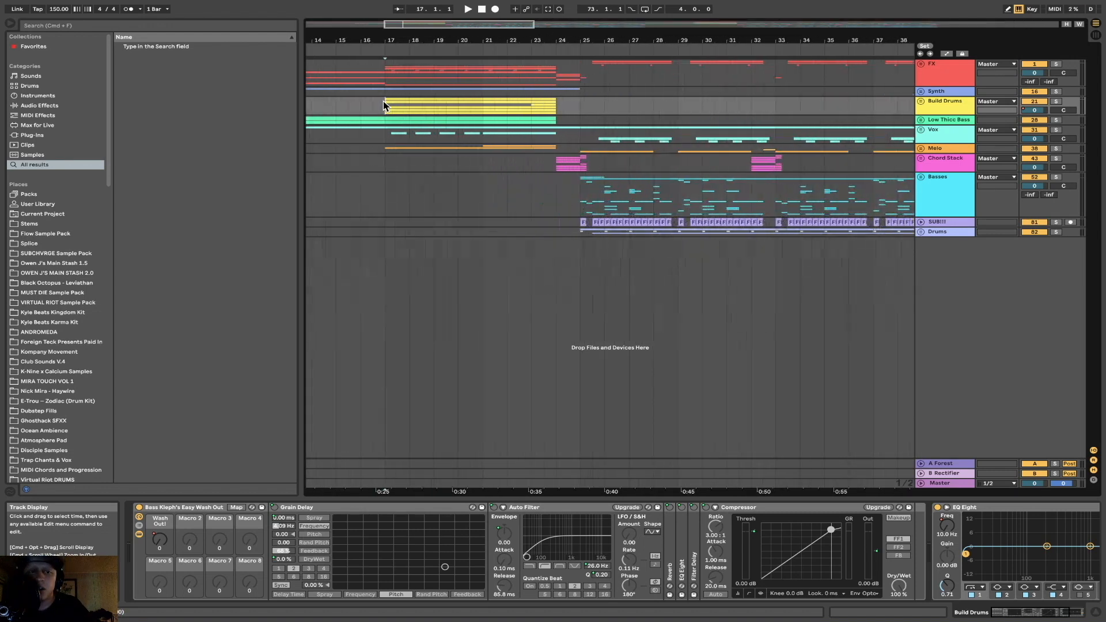
pyautogui.click(921, 64)
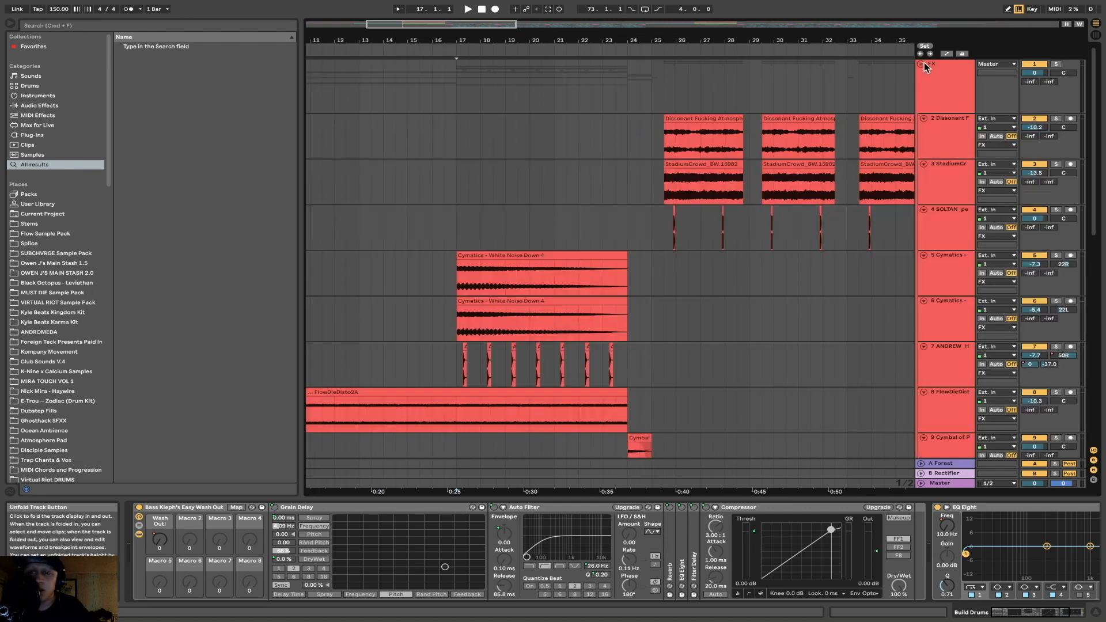
pyautogui.scroll(-3, 589, 152)
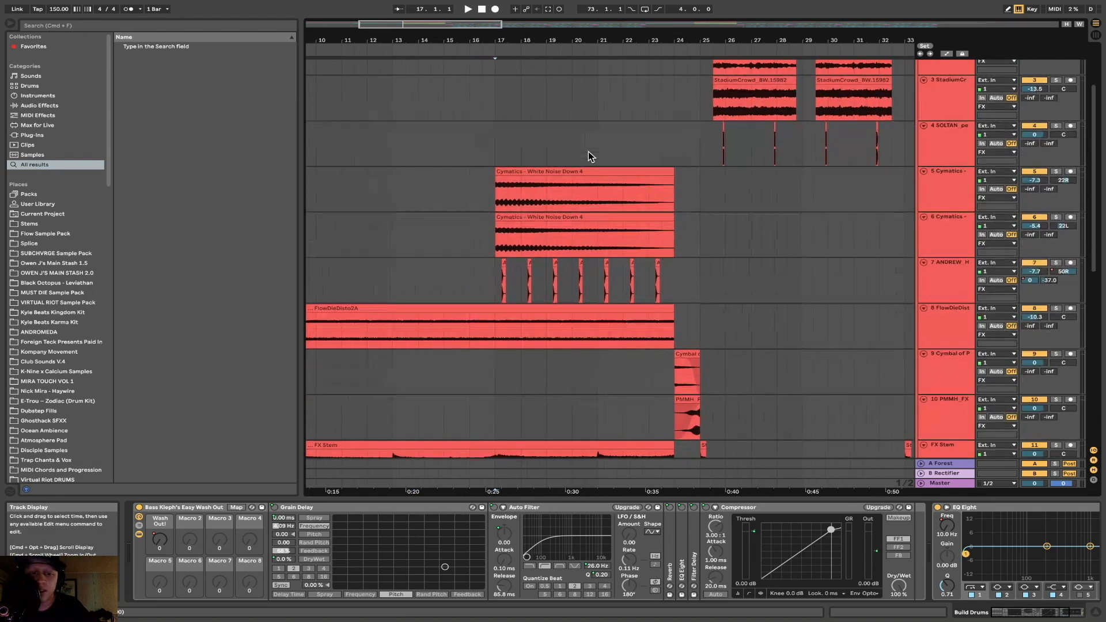
pyautogui.click(499, 197)
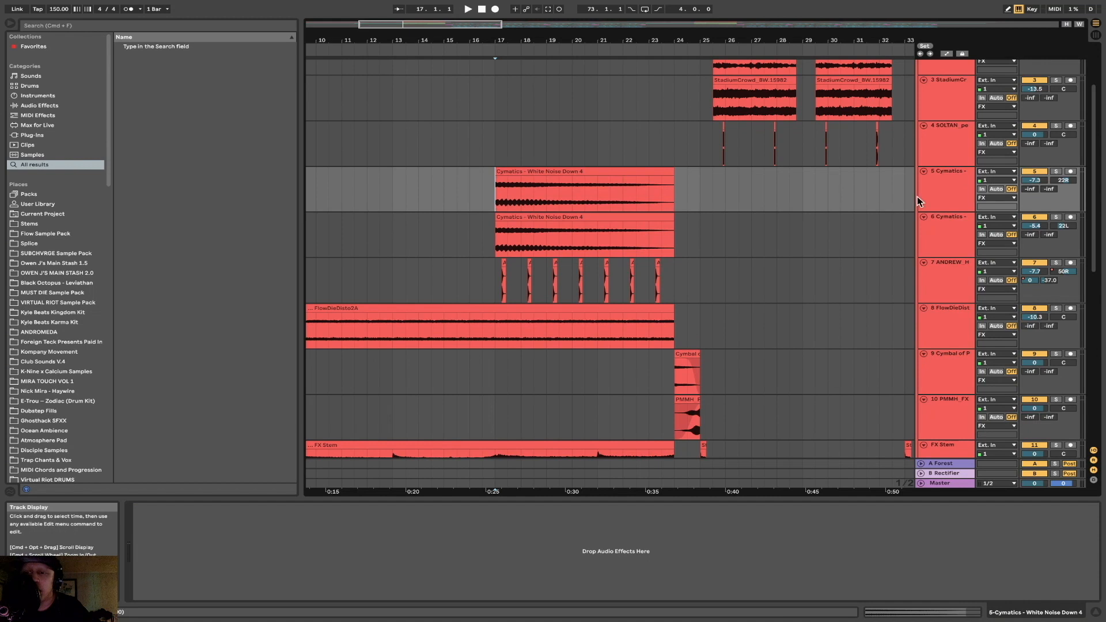
pyautogui.click(1056, 171)
pyautogui.keyDown('super'); pyautogui.click(1057, 218); pyautogui.keyUp('super')
pyautogui.press('space')
# Solo the fx_droplet_lego track in the FX group and play its clips from bar 17
pyautogui.click(1056, 262)
pyautogui.scroll(15, 649, 272)
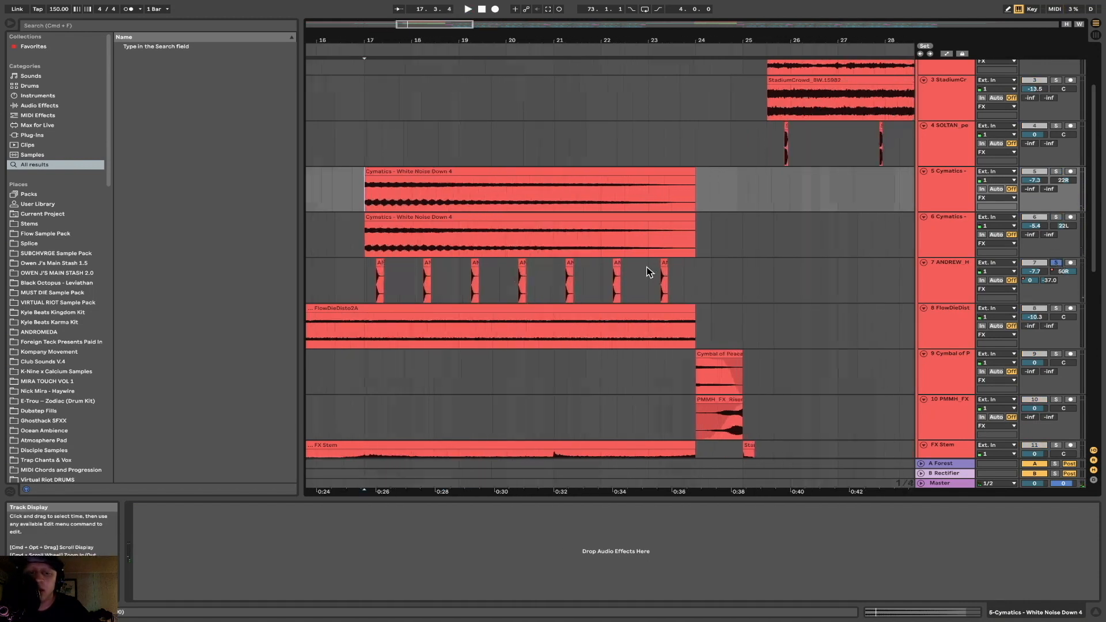
pyautogui.scroll(-15, 648, 268)
pyautogui.click(491, 274)
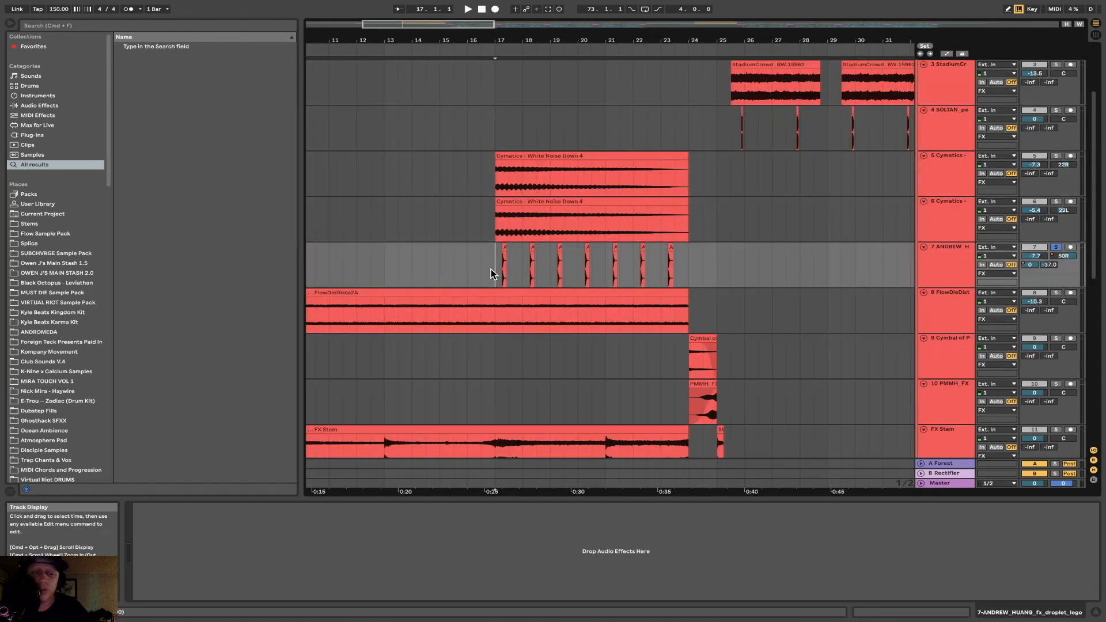
pyautogui.press('space')
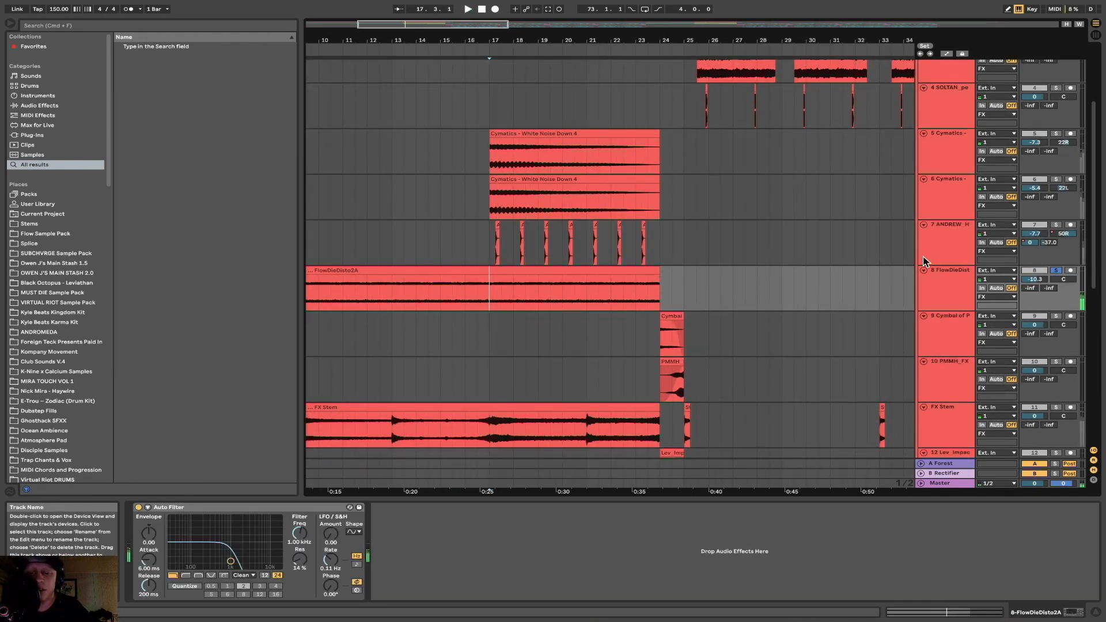
# Solo the FX Stem track and play it from bar 16
pyautogui.scroll(-3, 595, 383)
pyautogui.scroll(-2, 483, 318)
pyautogui.scroll(-3, 483, 318)
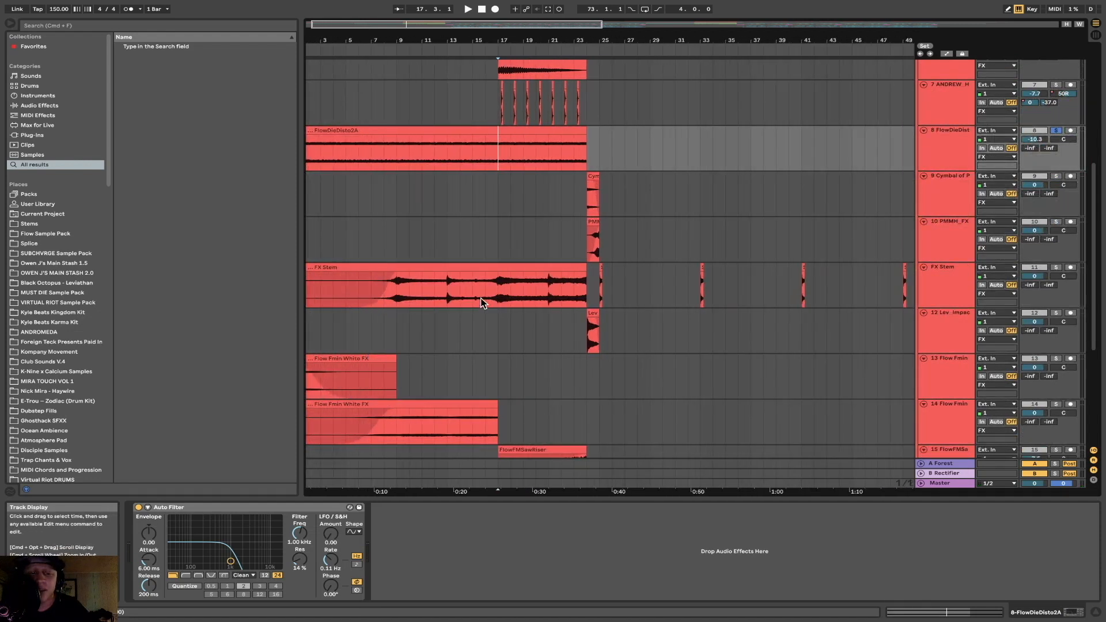
pyautogui.click(1056, 267)
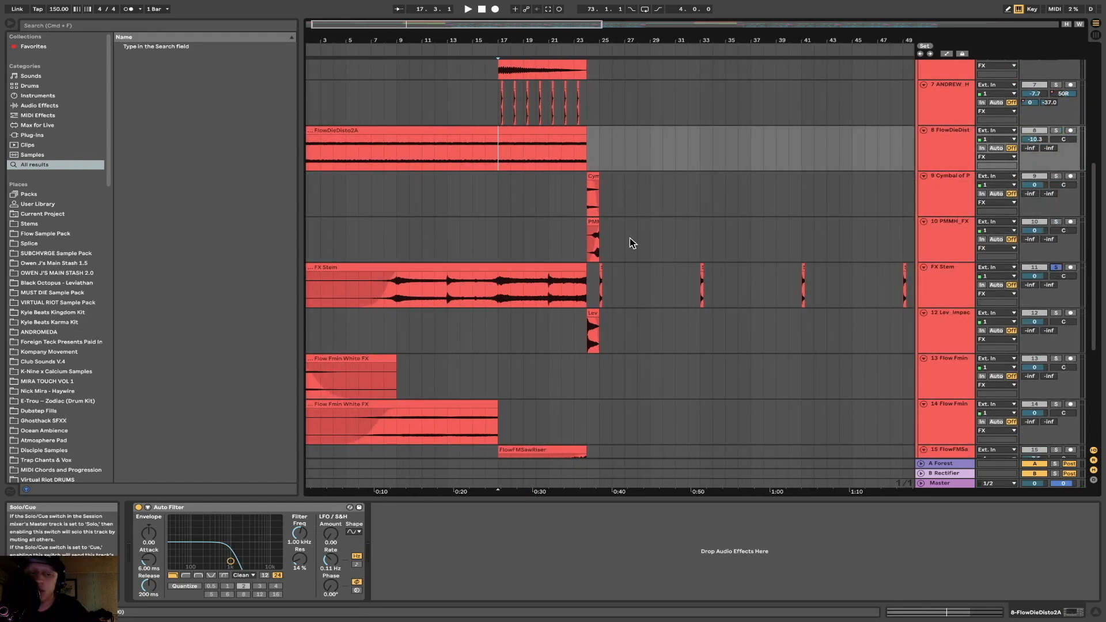
pyautogui.click(486, 245)
pyautogui.press('space')
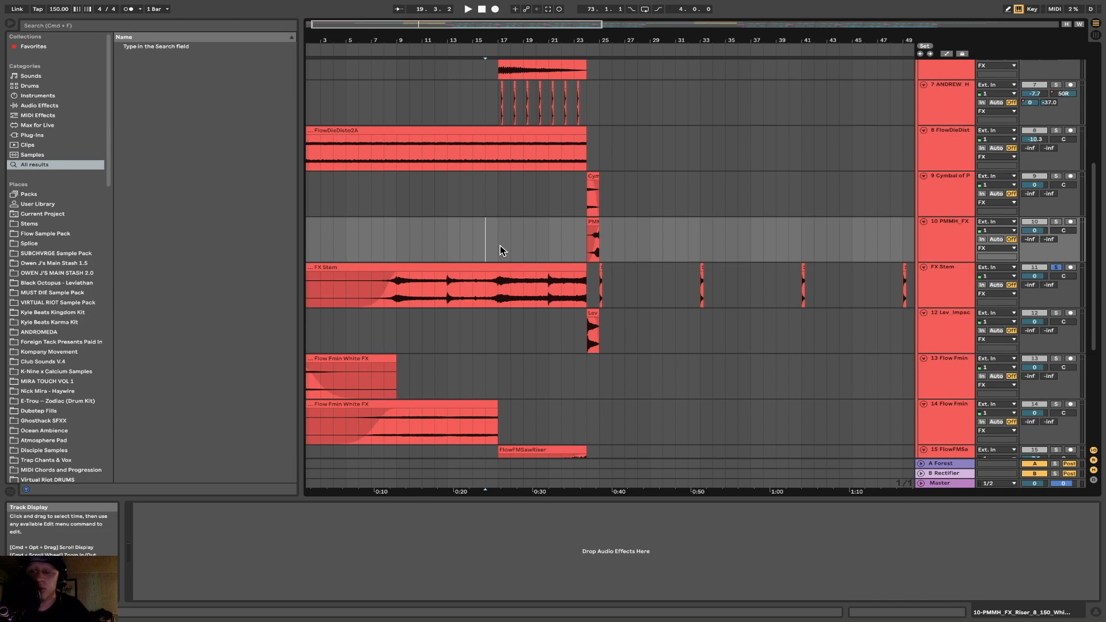
# Play the soloed FX Stem track from bar 21 up to the drop, and stop playback
pyautogui.click(547, 247)
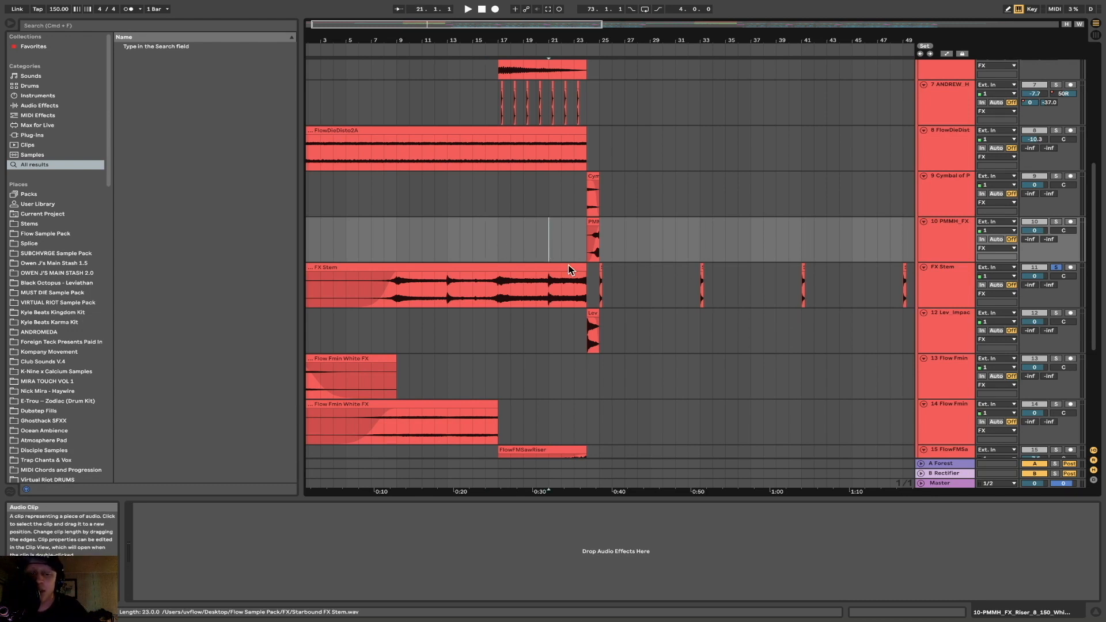
pyautogui.press('space')
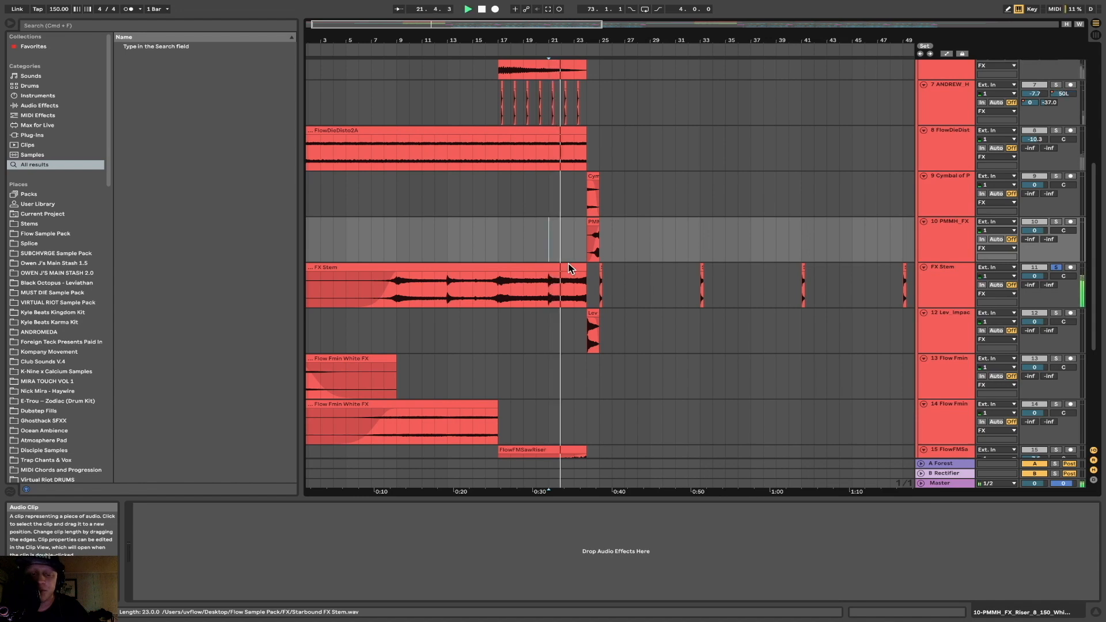
pyautogui.scroll(-5, 569, 268)
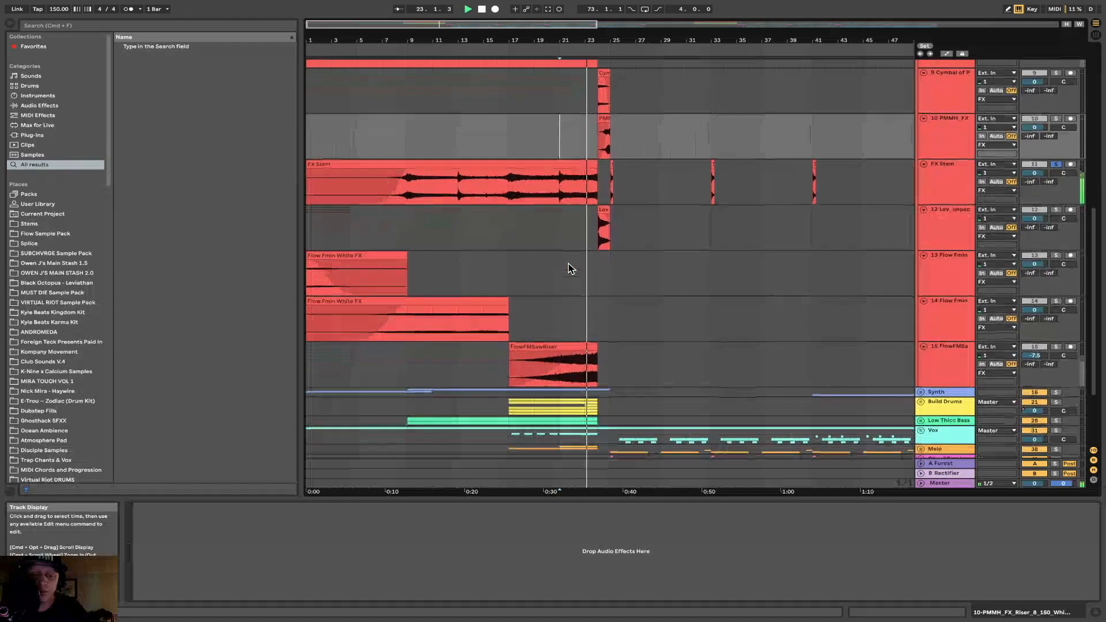
pyautogui.scroll(-2, 569, 268)
pyautogui.press('space')
# Play the soloed FlowFMSawRiser track from bar 17, skip ahead to its end from bar 22, and stop playback
pyautogui.click(634, 239)
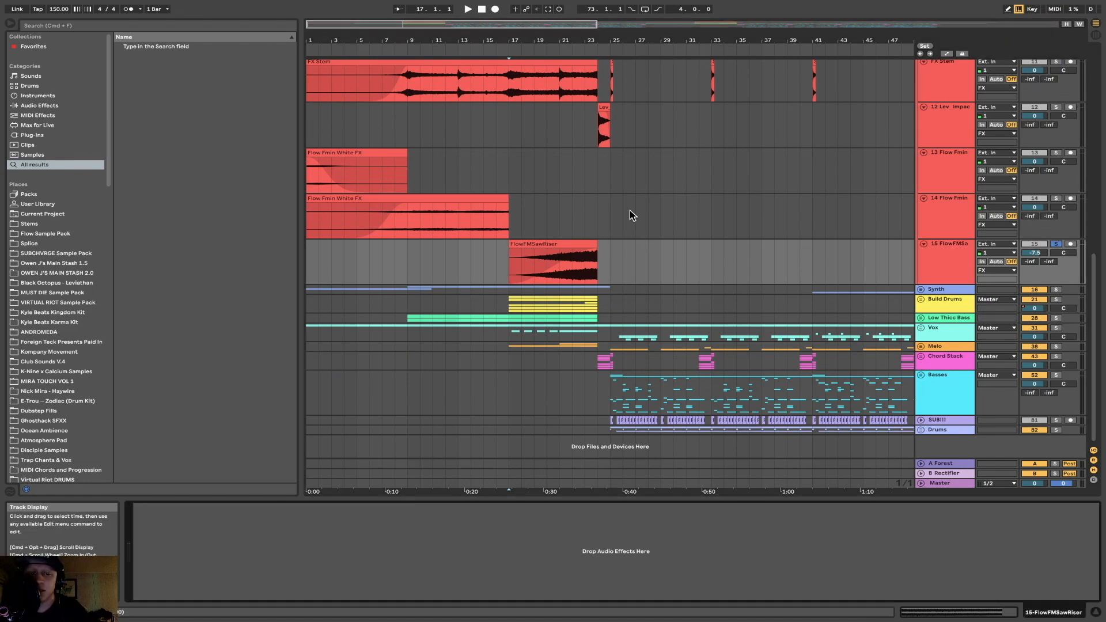
pyautogui.press('space')
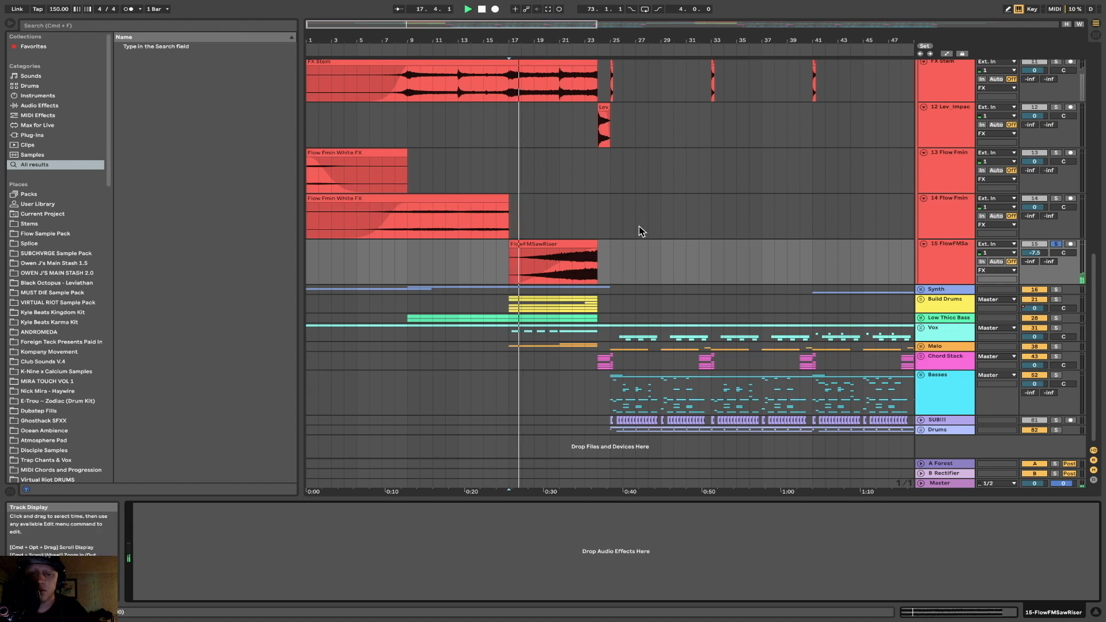
pyautogui.click(533, 217)
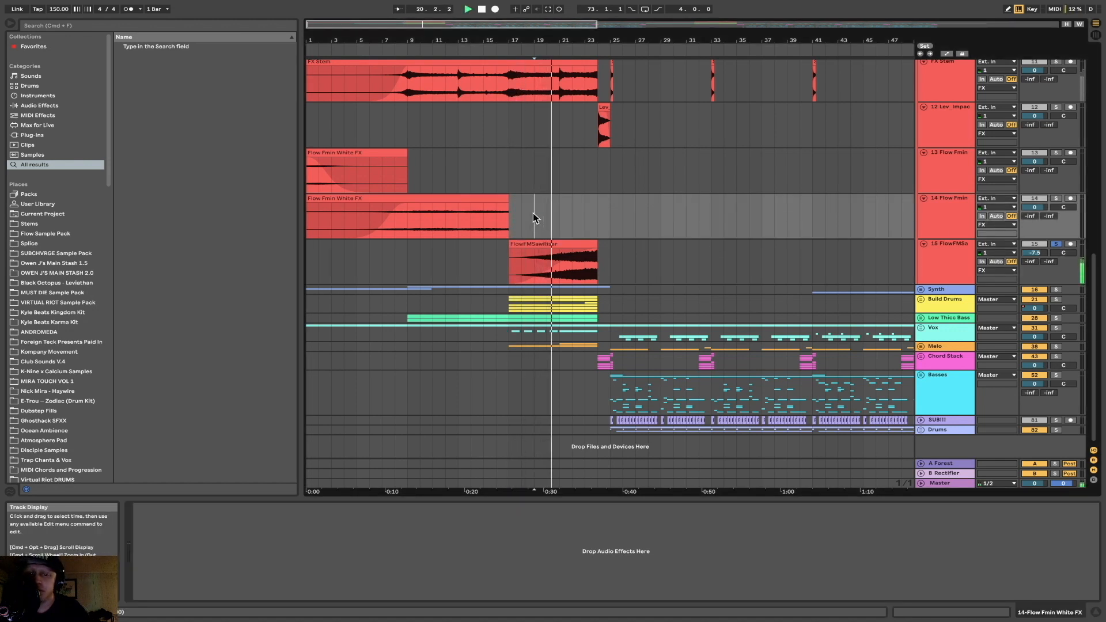
pyautogui.press('space')
pyautogui.click(571, 228)
pyautogui.press('space')
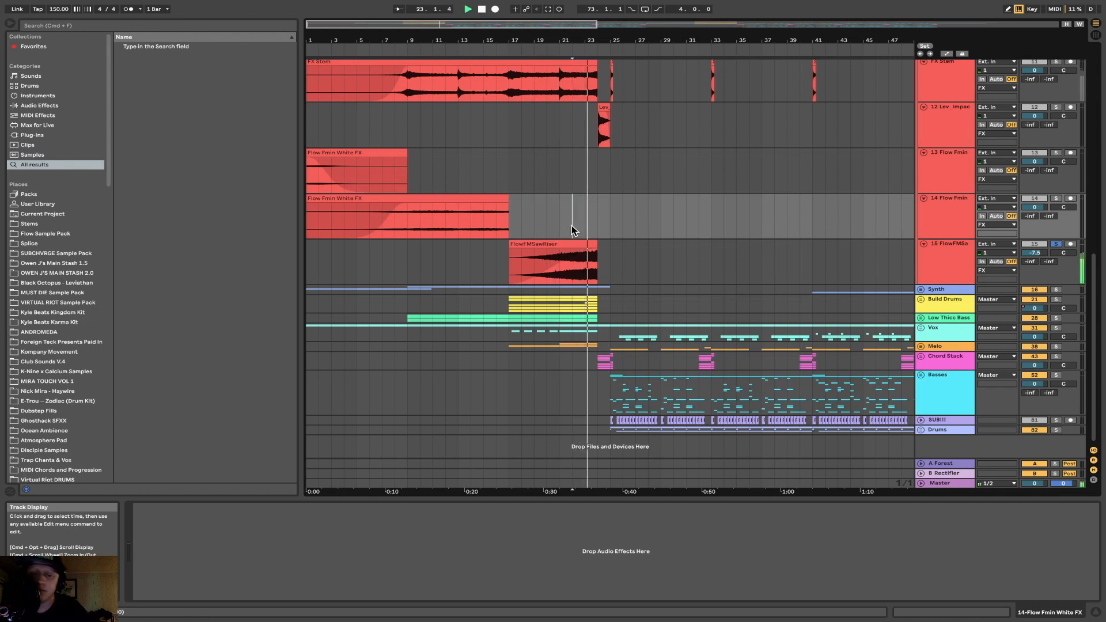
pyautogui.press('space')
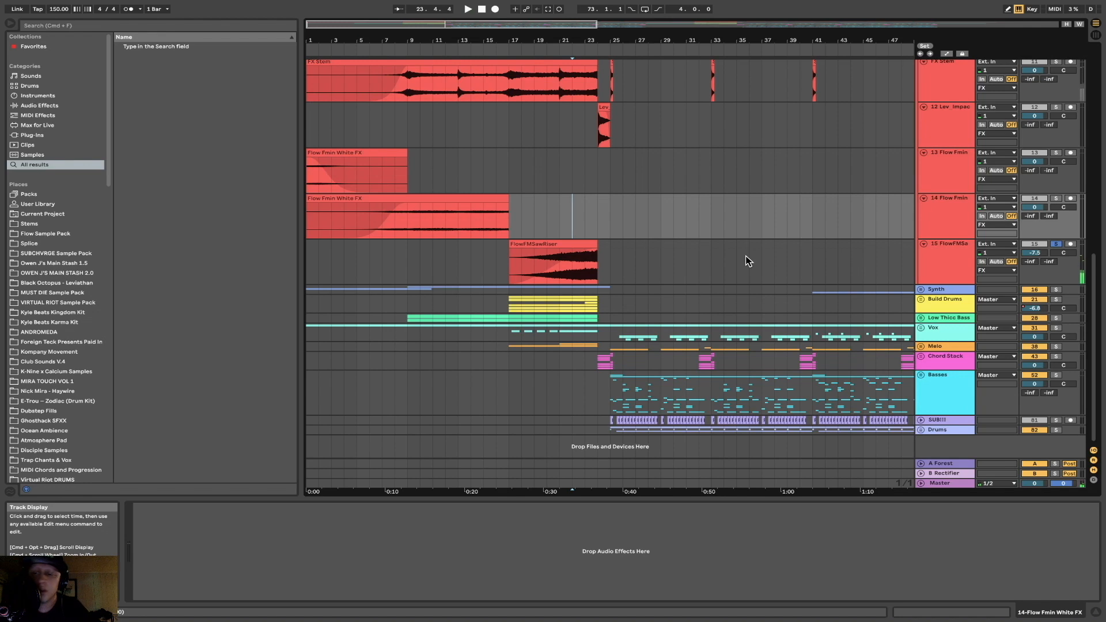
# Unfold the Vox group, solo the Chant Hey 010 track and play its build clips from bar 17, stopping playback at the end
pyautogui.keyDown('alt'); pyautogui.click(921, 289); pyautogui.keyUp('alt')
pyautogui.scroll(-6, 714, 324)
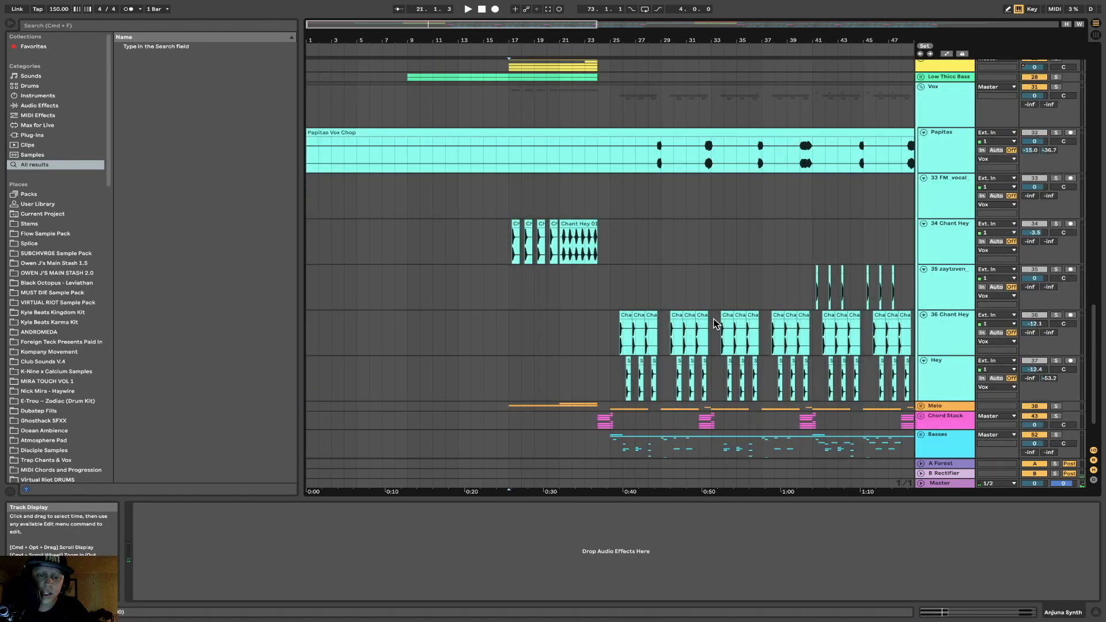
pyautogui.click(509, 198)
pyautogui.scroll(5, 509, 198)
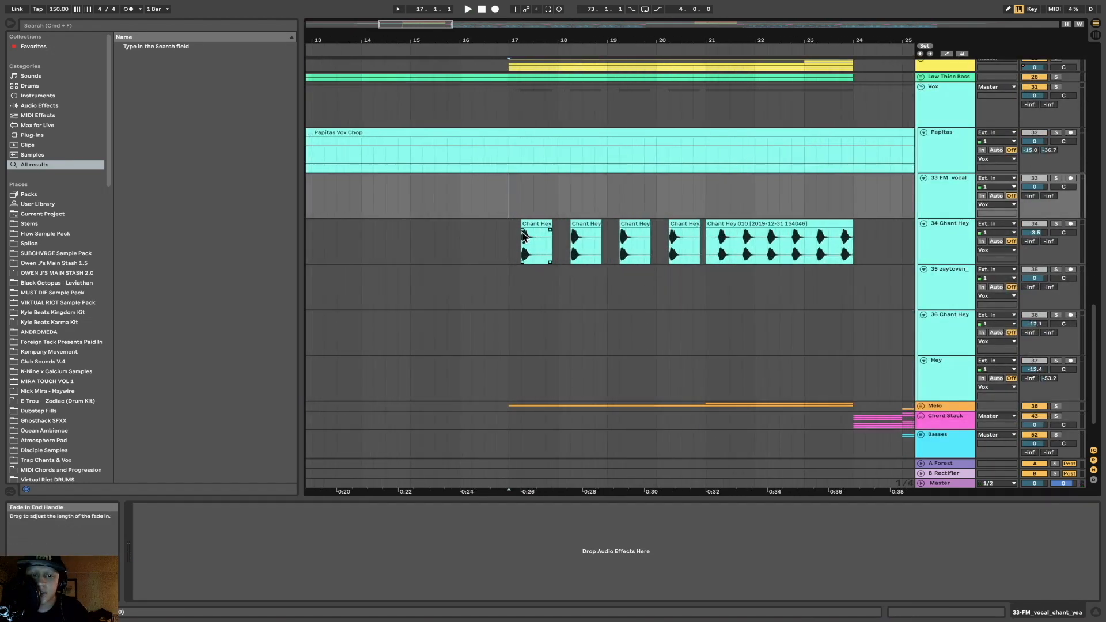
pyautogui.scroll(-1, 523, 250)
pyautogui.scroll(-6, 524, 251)
pyautogui.click(1056, 224)
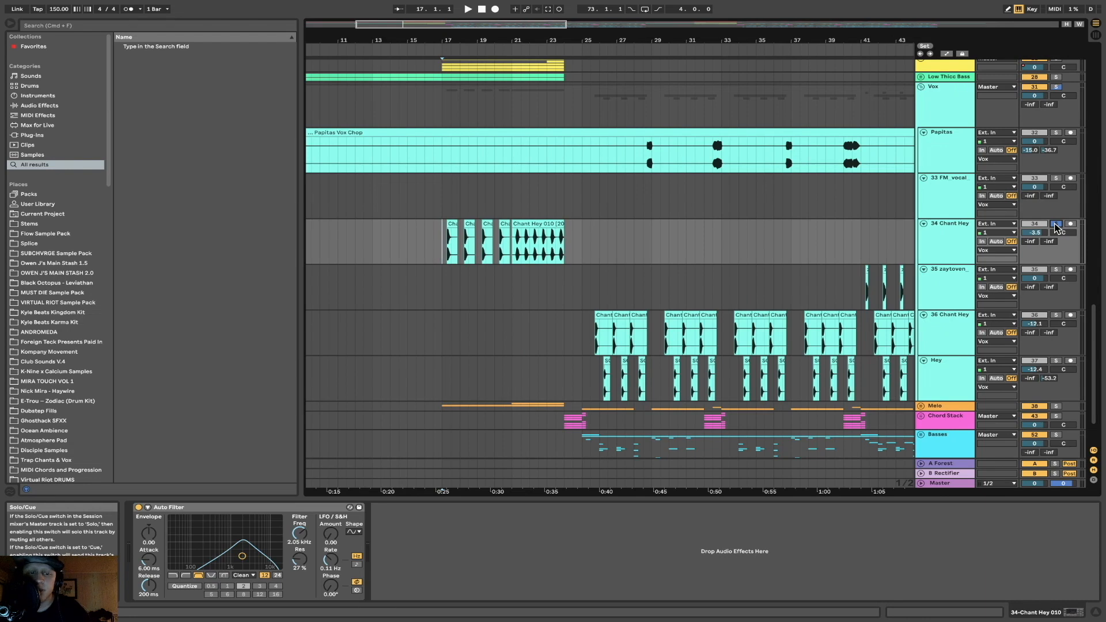
pyautogui.press('space')
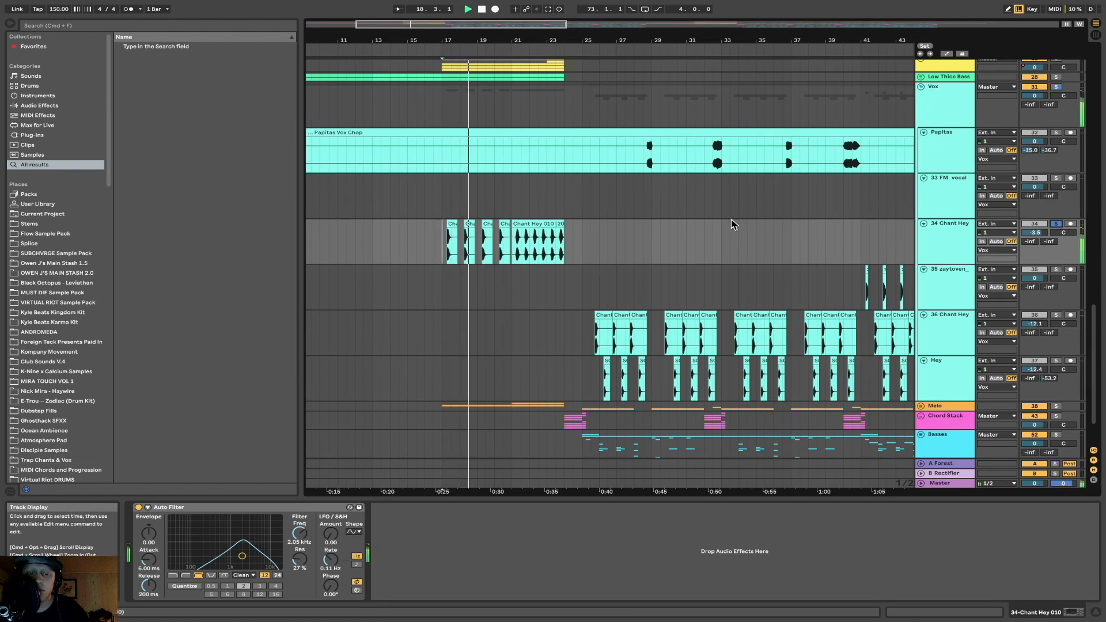
pyautogui.scroll(-3, 731, 224)
pyautogui.hscroll(-2, 731, 224)
pyautogui.press('space')
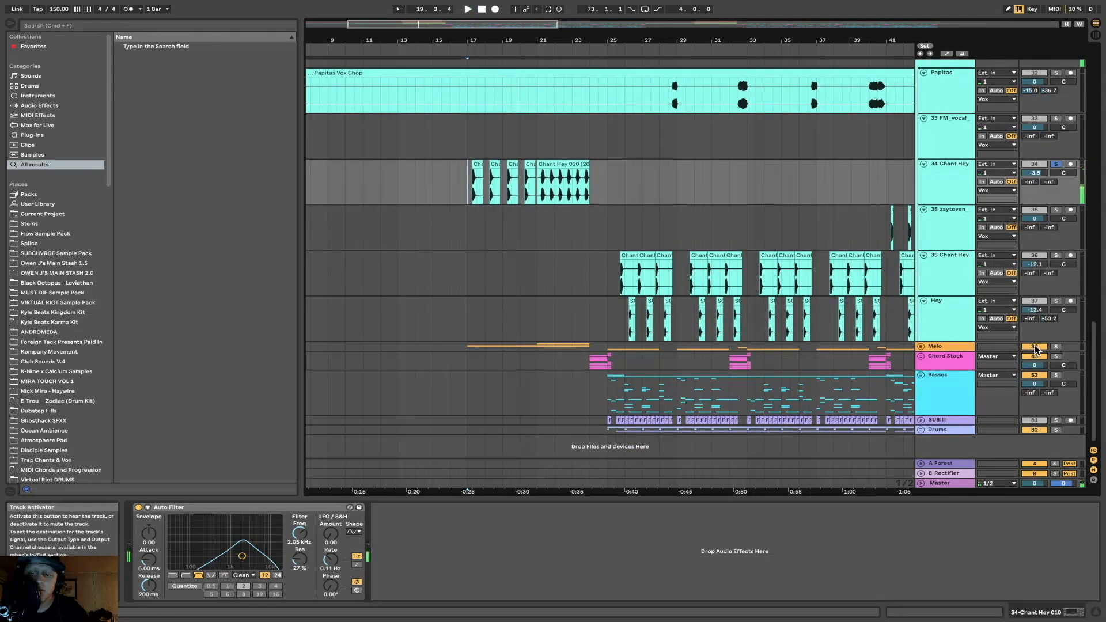
# Unfold the Melo group and play the soloed Fmin Glock track from bar 17 with its EQ Eight shown
pyautogui.click(922, 347)
pyautogui.scroll(-5, 686, 280)
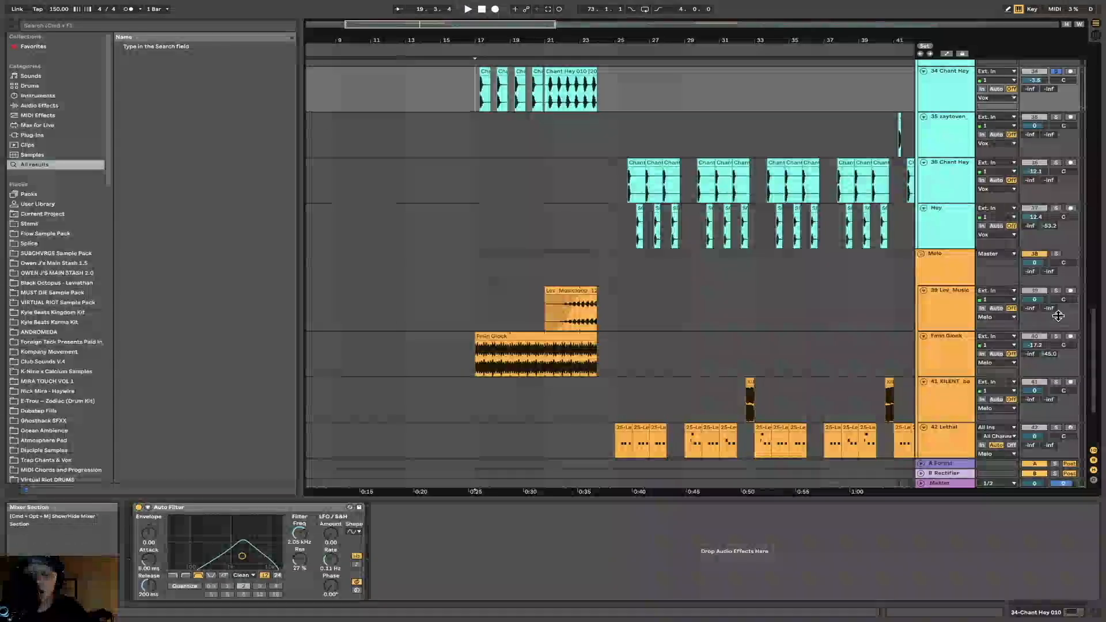
pyautogui.click(476, 318)
pyautogui.press('space')
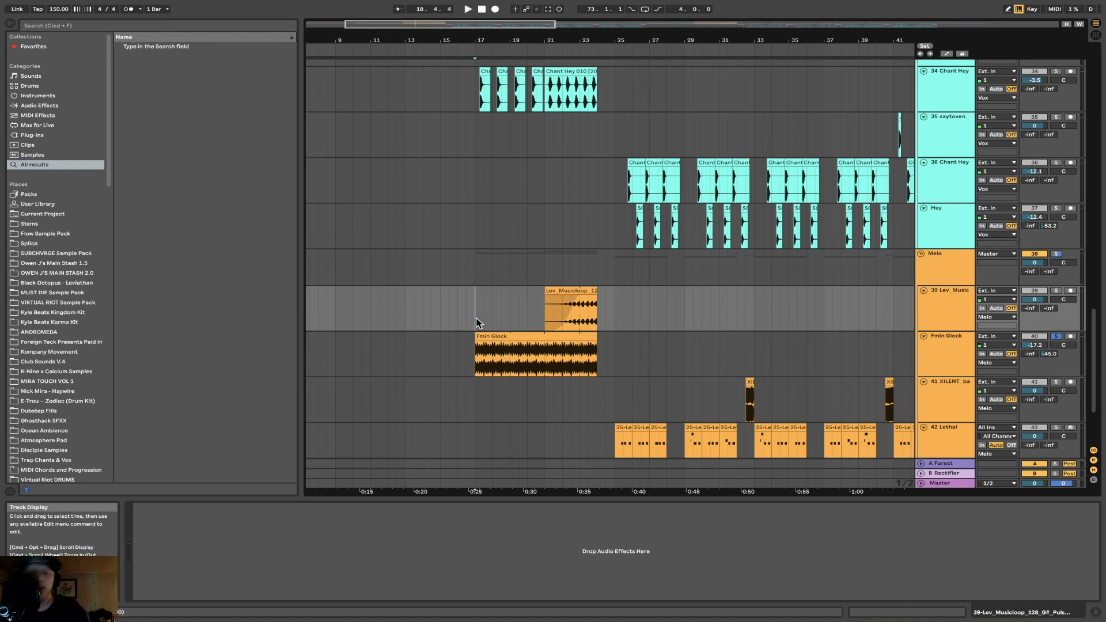
pyautogui.scroll(-3, 476, 318)
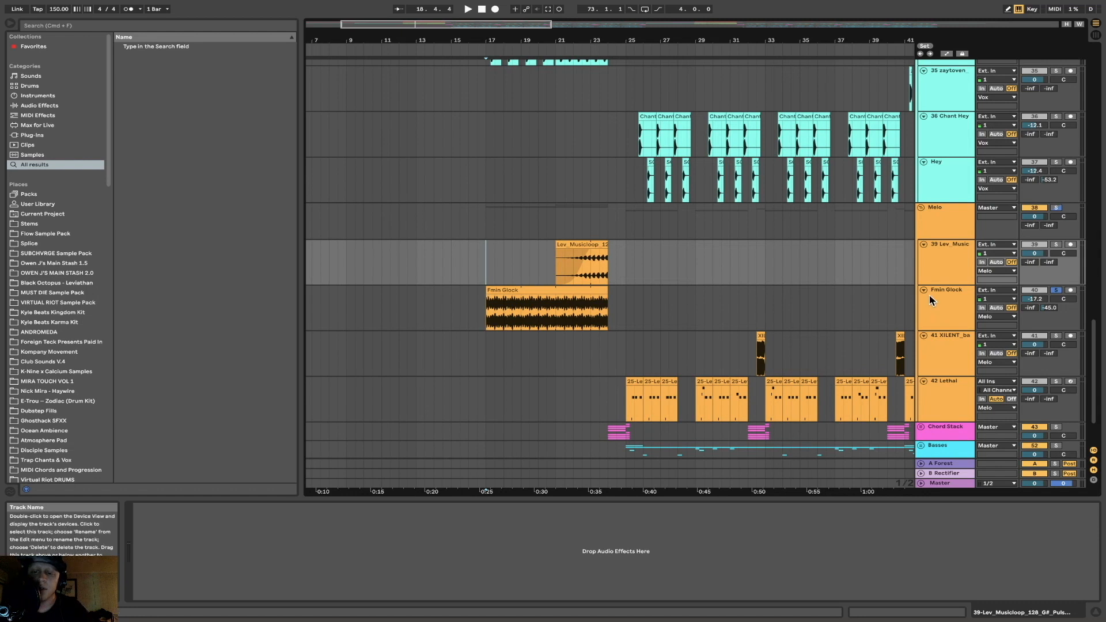
pyautogui.click(941, 304)
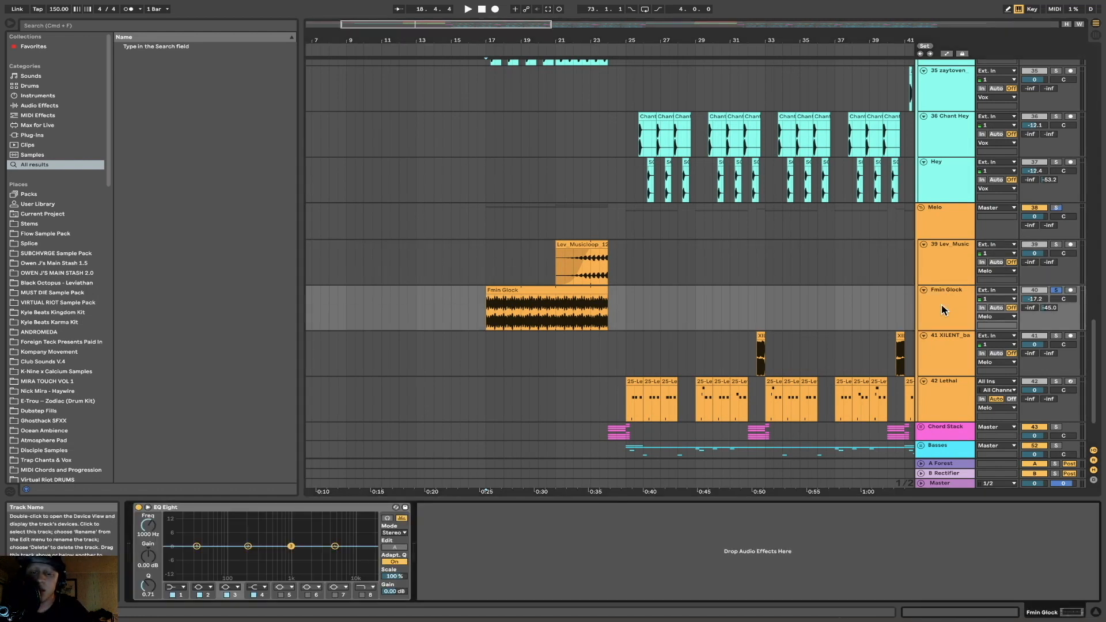
pyautogui.press('space')
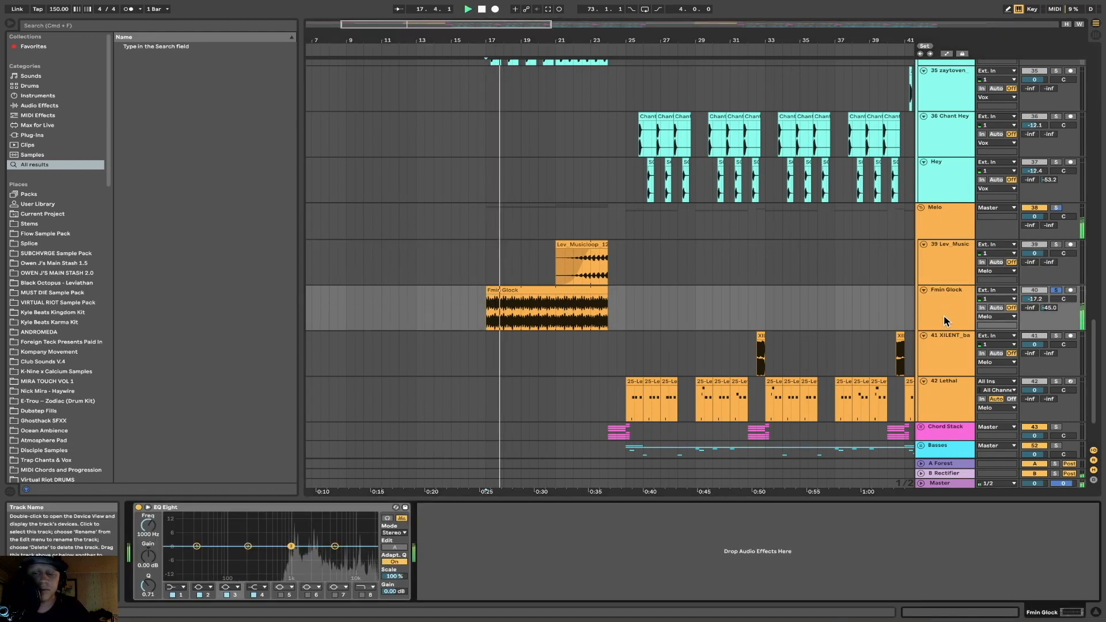
# Solo the Lev_Musicloop track in the Melo group and play its clip from bar 21
pyautogui.scroll(2, 1002, 300)
pyautogui.click(1059, 283)
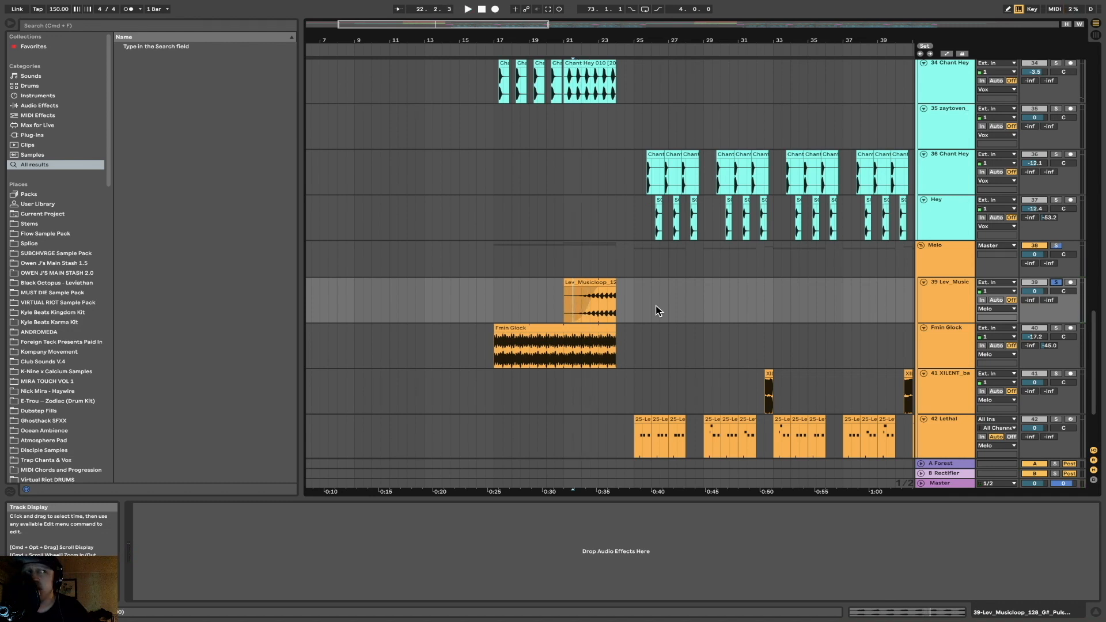
pyautogui.scroll(5, 539, 281)
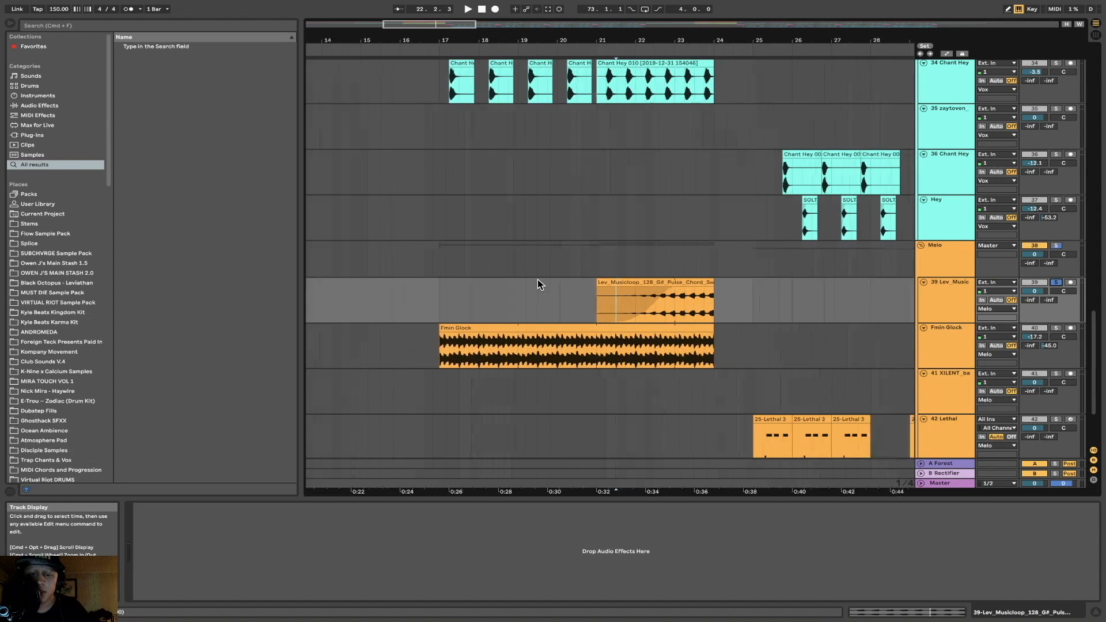
pyautogui.scroll(-8, 749, 320)
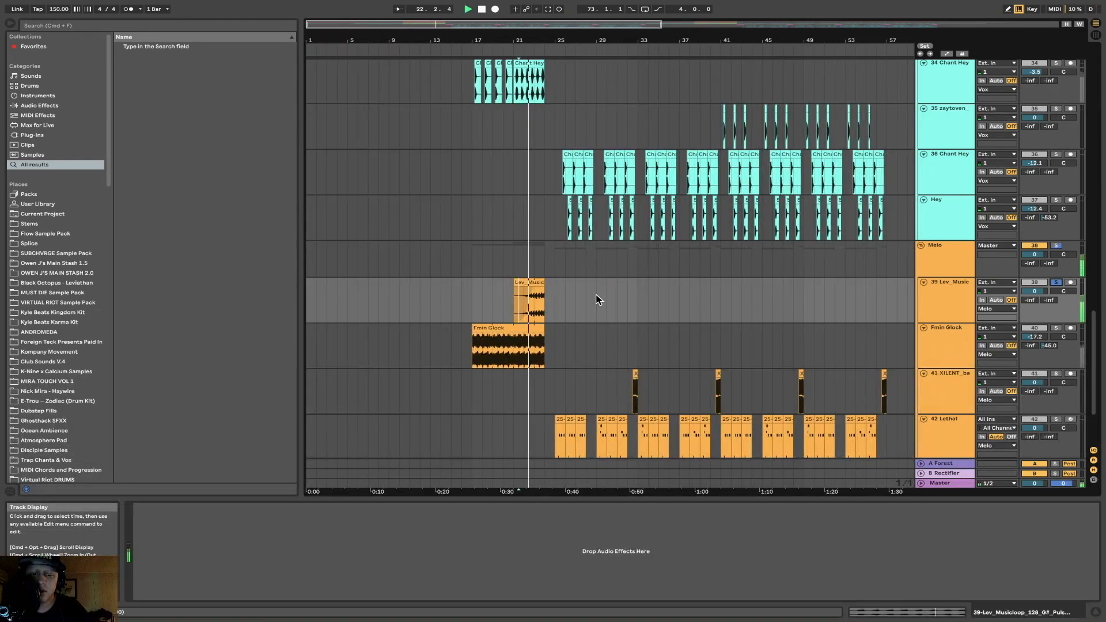
# Open the Lev_Musicloop clip's sample settings and move the playback position back to its start at bar 21
pyautogui.scroll(8, 554, 301)
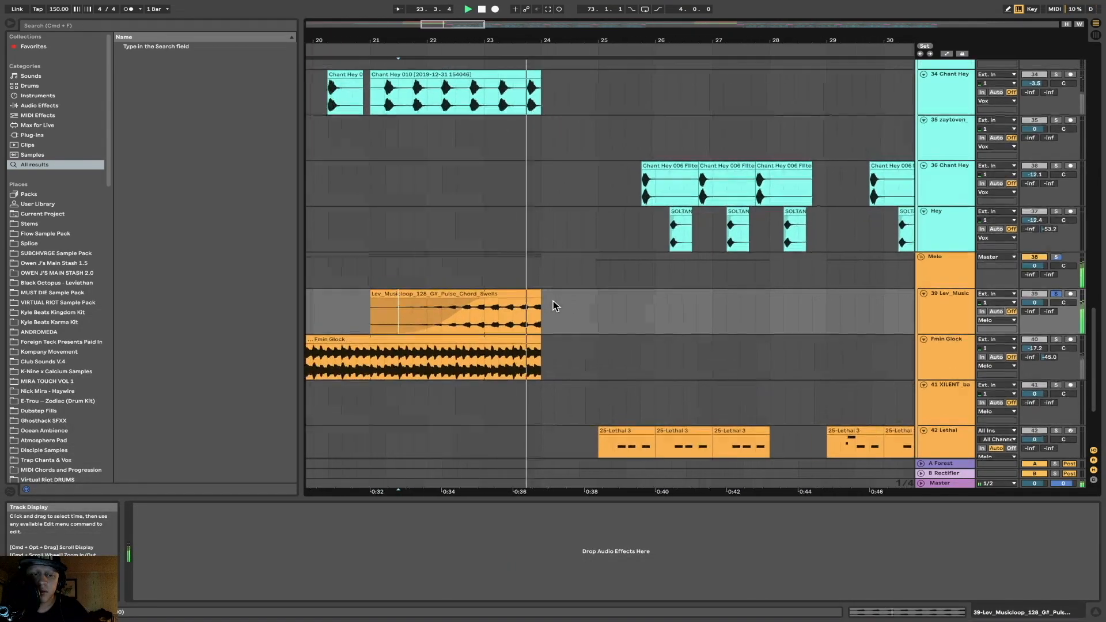
pyautogui.click(519, 294)
pyautogui.click(369, 317)
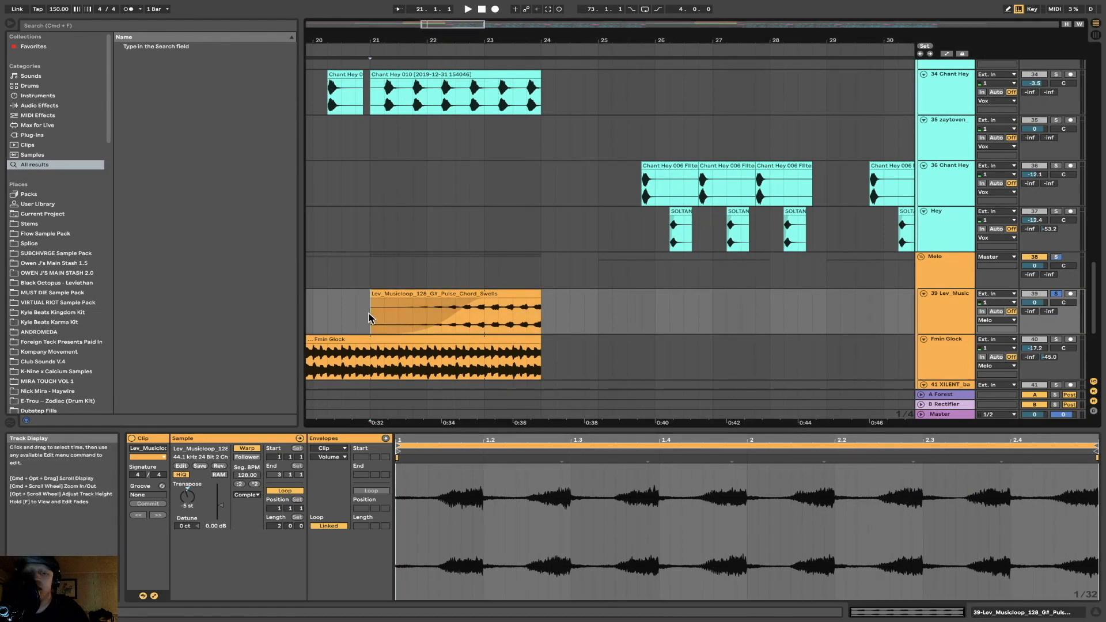
# Unfold the Build Drums group, set the playback position to bar 17 and play the KSHMR Stadium track in solo
pyautogui.scroll(-5, 362, 319)
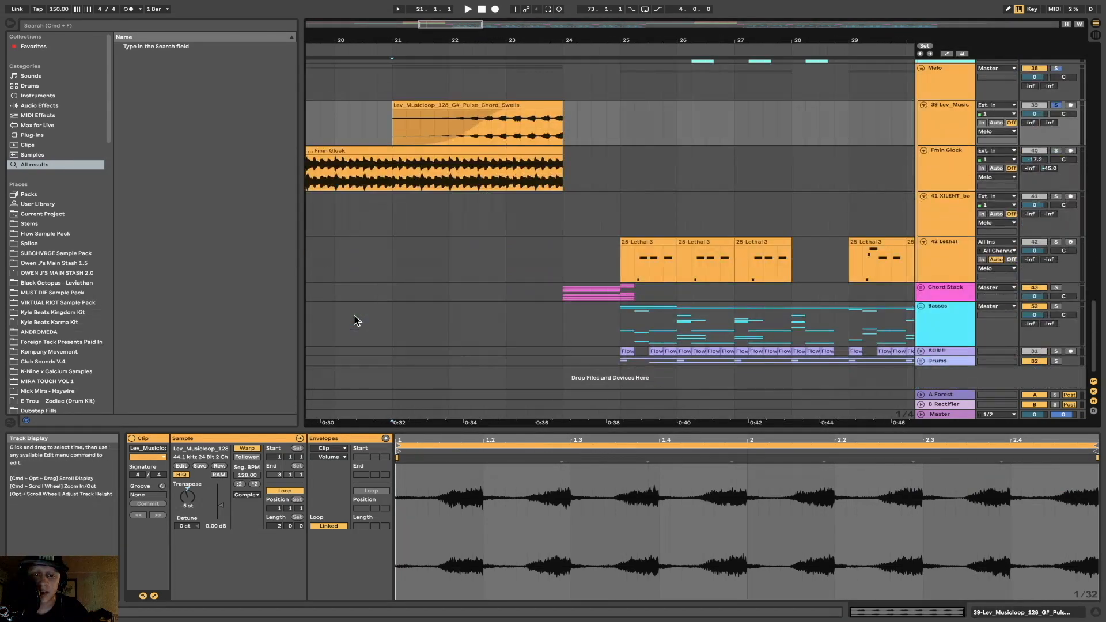
pyautogui.scroll(5, 363, 299)
pyautogui.click(372, 266)
pyautogui.scroll(4, 382, 262)
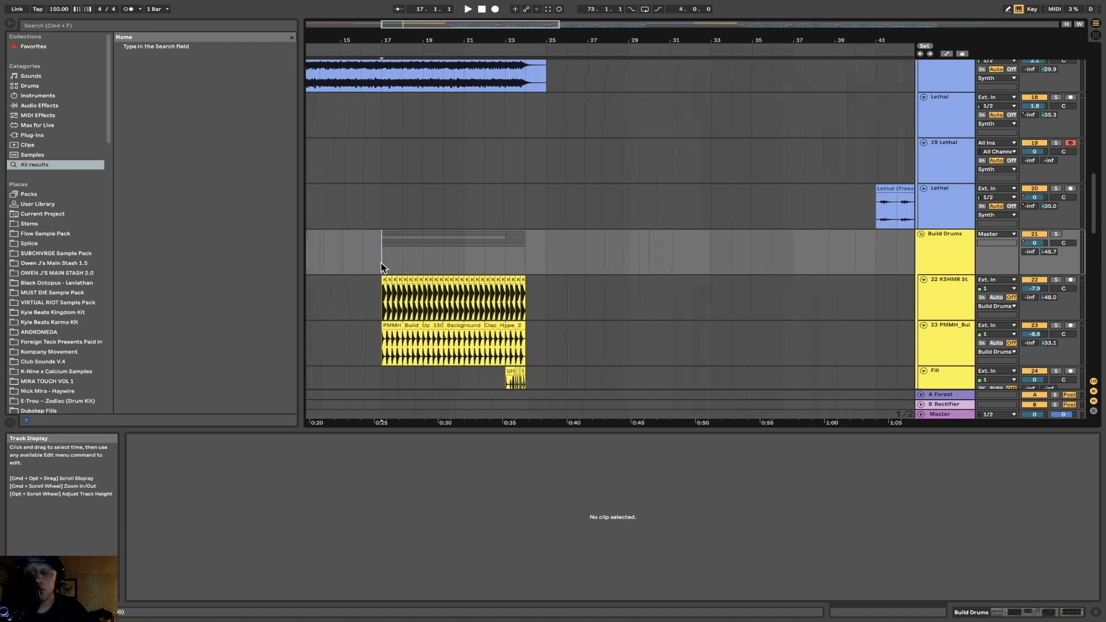
pyautogui.scroll(3, 376, 254)
pyautogui.scroll(-3, 541, 240)
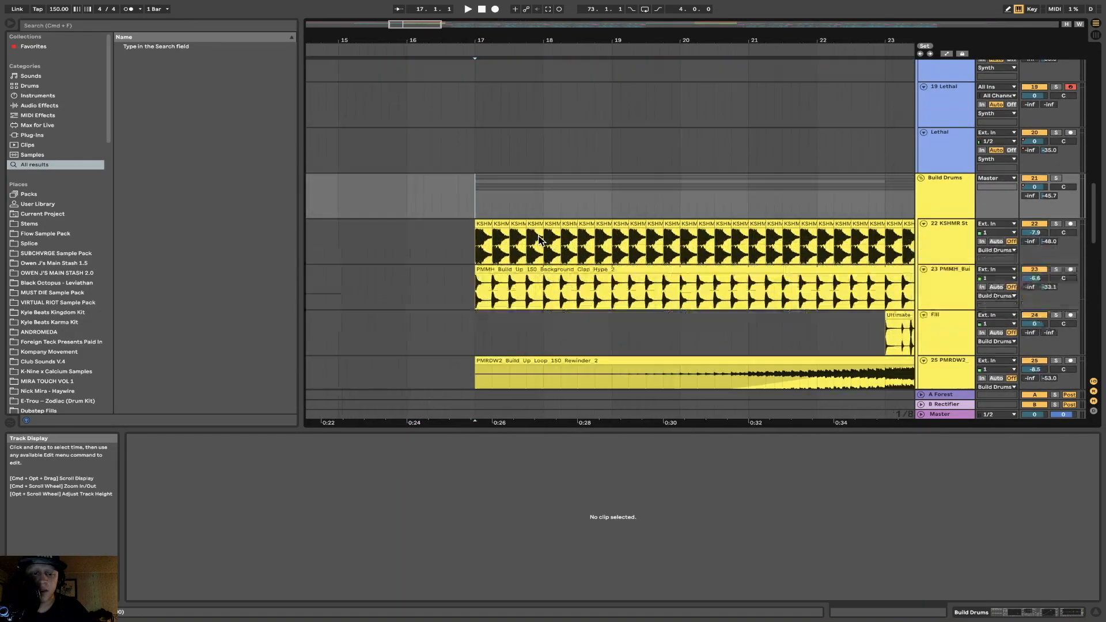
pyautogui.scroll(-5, 540, 240)
pyautogui.scroll(3, 538, 240)
pyautogui.scroll(6, 666, 243)
pyautogui.scroll(-2, 666, 243)
pyautogui.scroll(1, 664, 248)
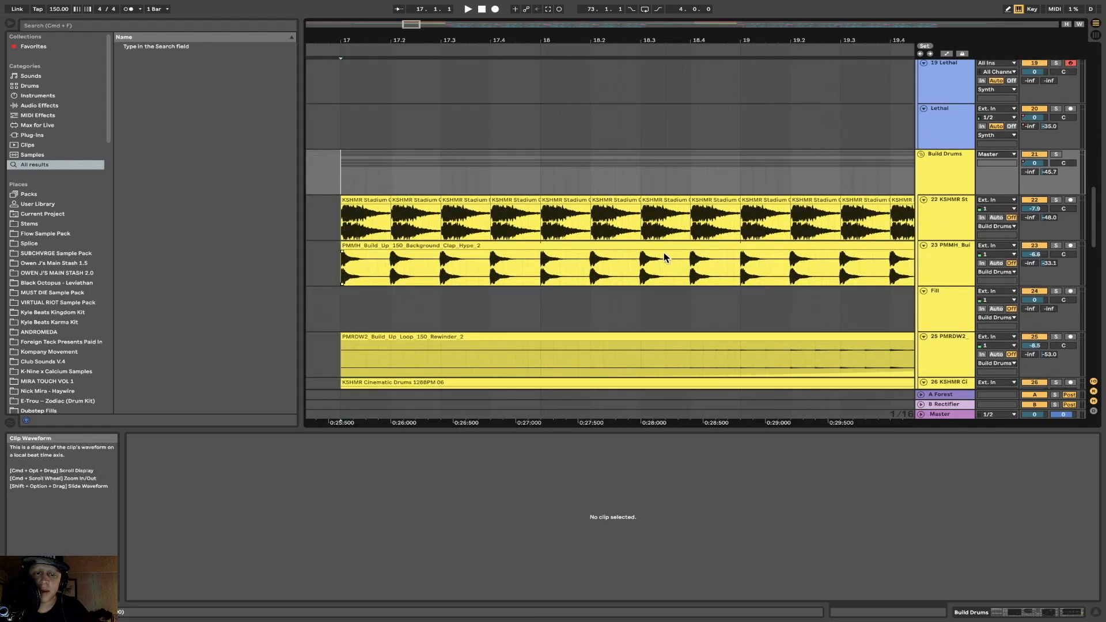
pyautogui.press('space')
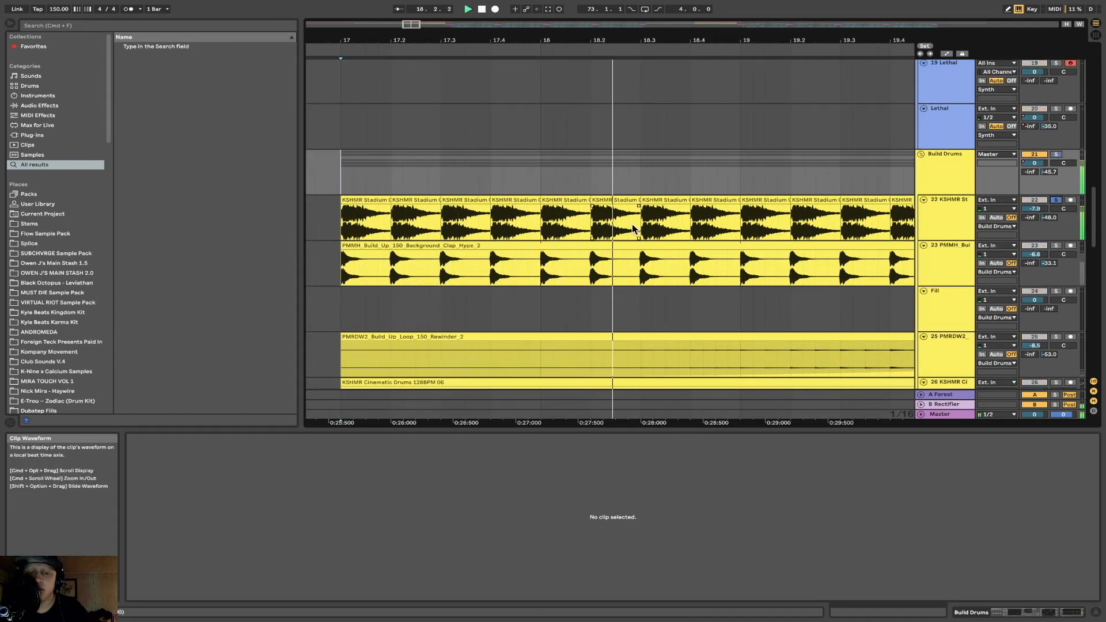
pyautogui.scroll(-4, 633, 226)
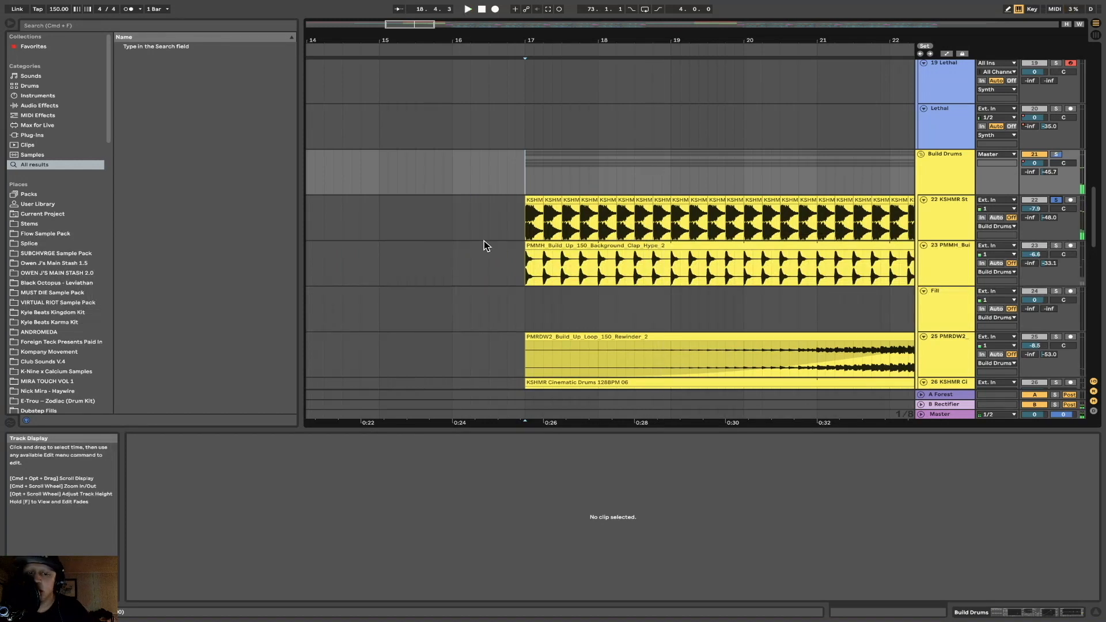
# Solo the PMMH_Build_Up_150_Background_Clap_Hype_2 track and play it from bar 17
pyautogui.click(1056, 245)
pyautogui.press('space')
pyautogui.scroll(-4, 749, 268)
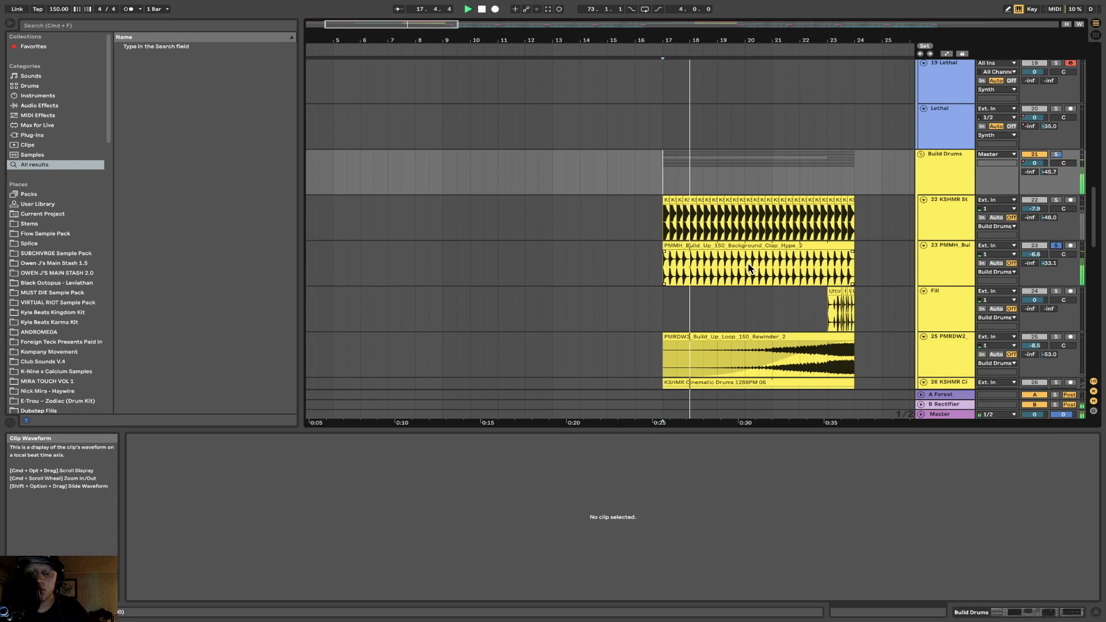
# Solo the PMRDW2_Build_Up_Loop_150_Rewinder_2 track and play its final part from bar 22
pyautogui.scroll(-2, 760, 276)
pyautogui.scroll(-2, 772, 277)
pyautogui.click(1056, 282)
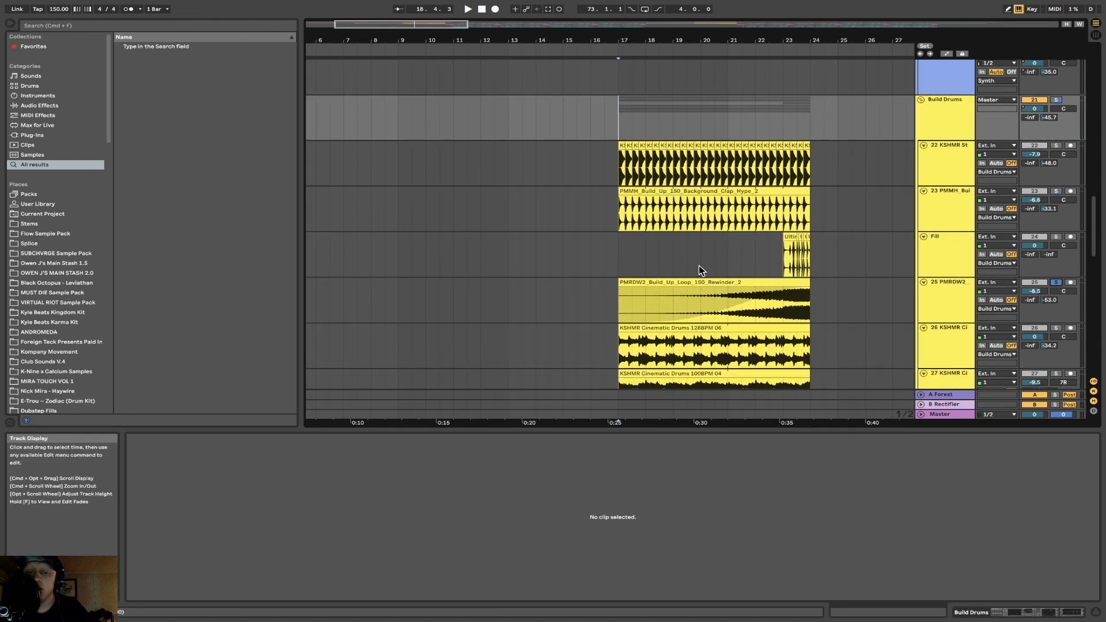
pyautogui.click(728, 261)
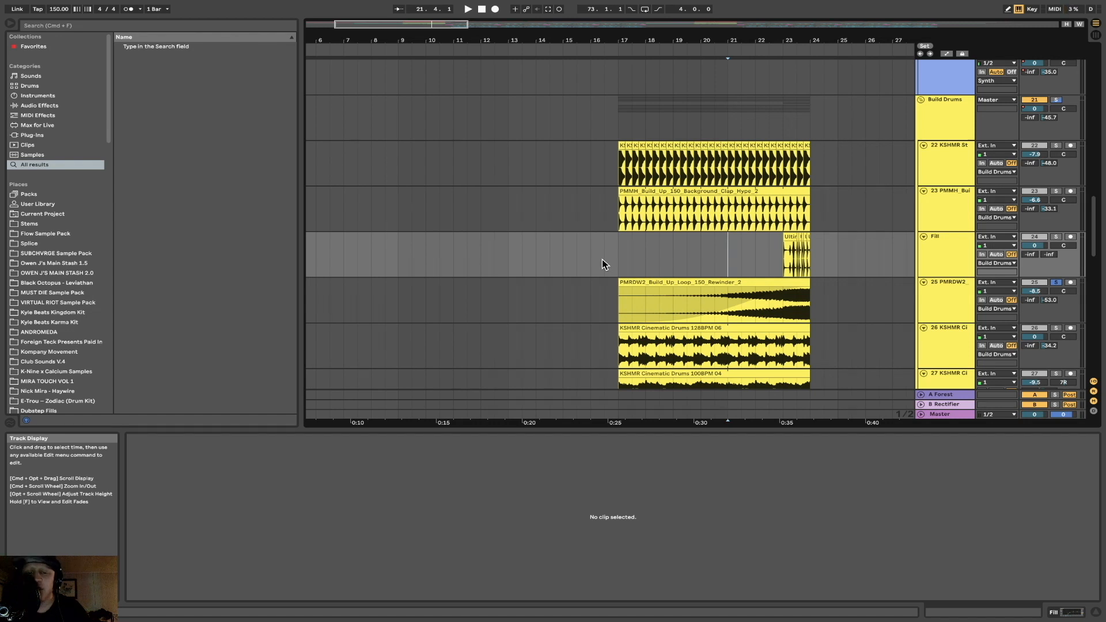
pyautogui.click(747, 264)
pyautogui.press('space')
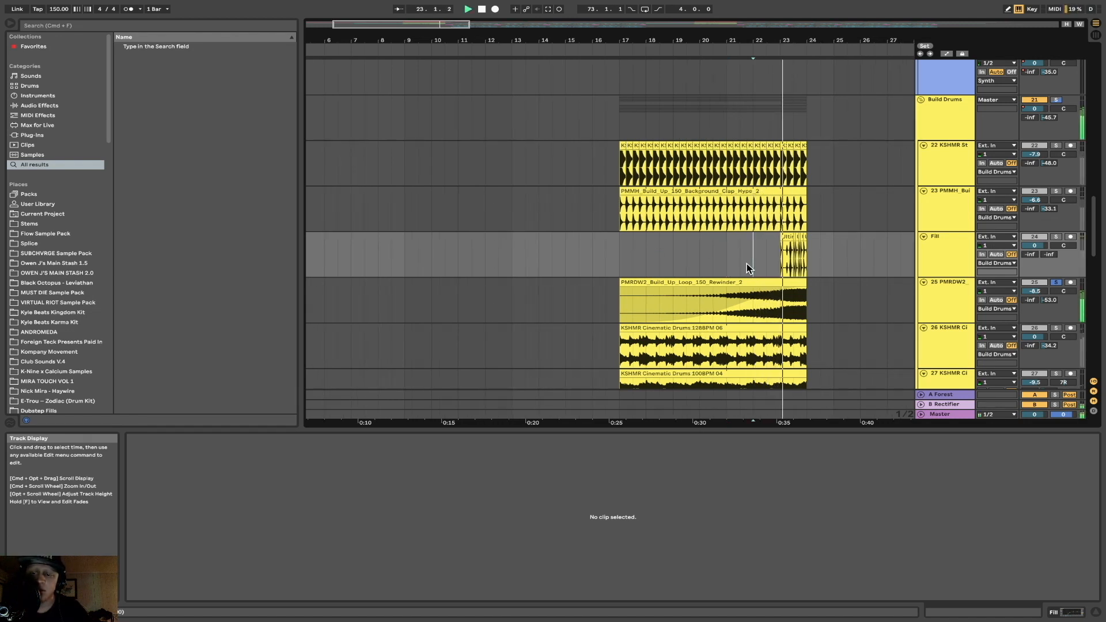
# Solo the KSHMR Cinematic Drums 128BPM 06 track and play its clip from bar 17
pyautogui.scroll(-3, 747, 264)
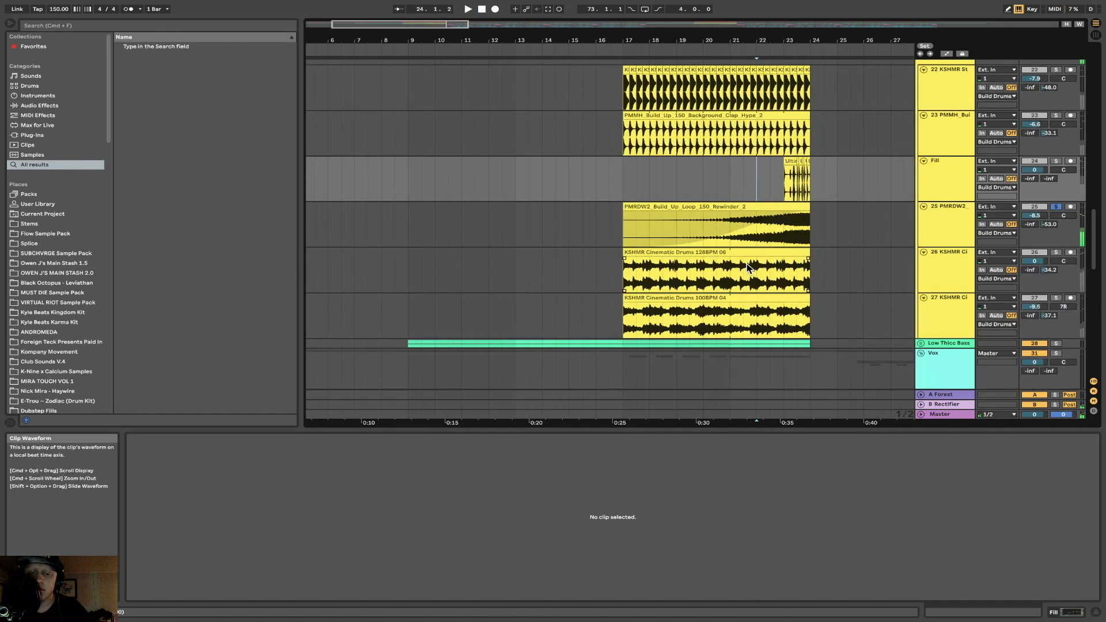
pyautogui.click(1056, 252)
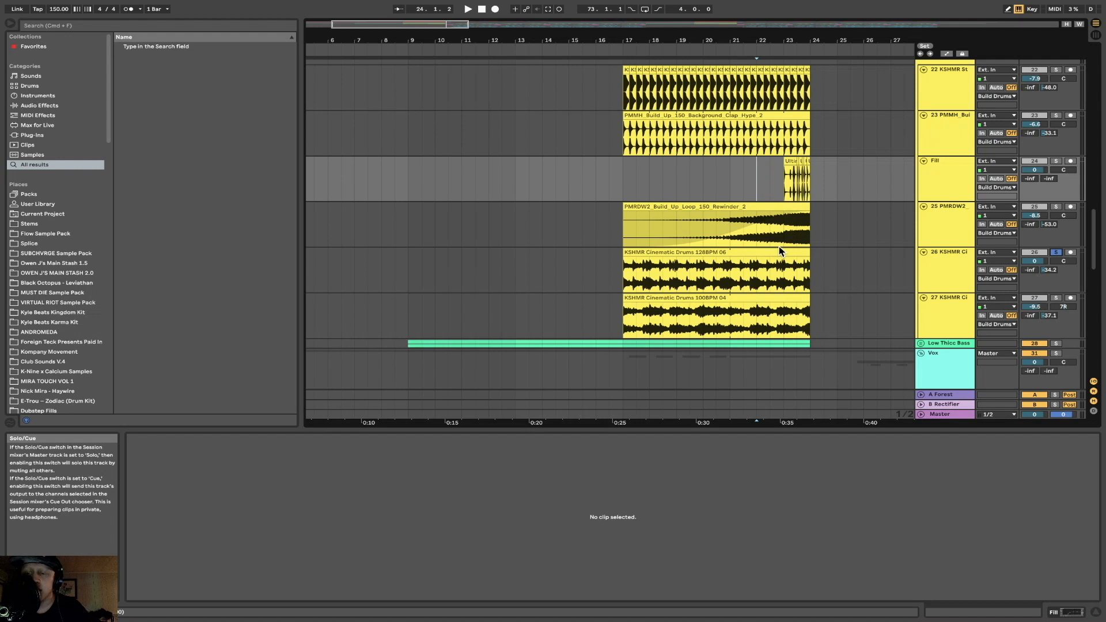
pyautogui.click(627, 284)
pyautogui.press('space')
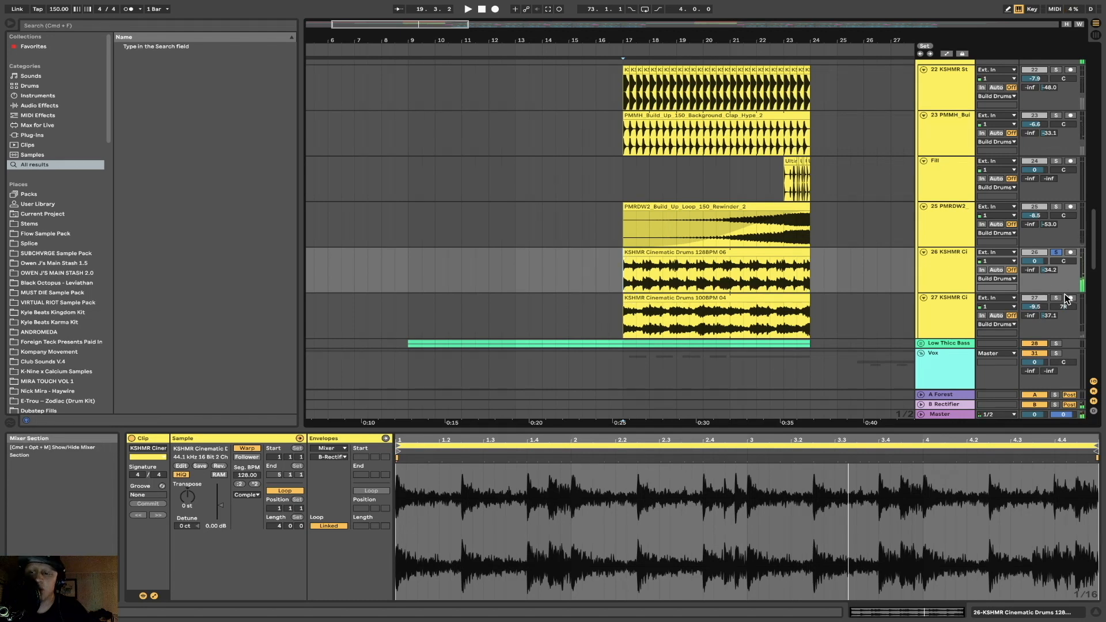
# Solo the KSHMR Cinematic Drums 100BPM 04 track, show its EQ Eight, play it from bar 17 and stop playback
pyautogui.click(938, 305)
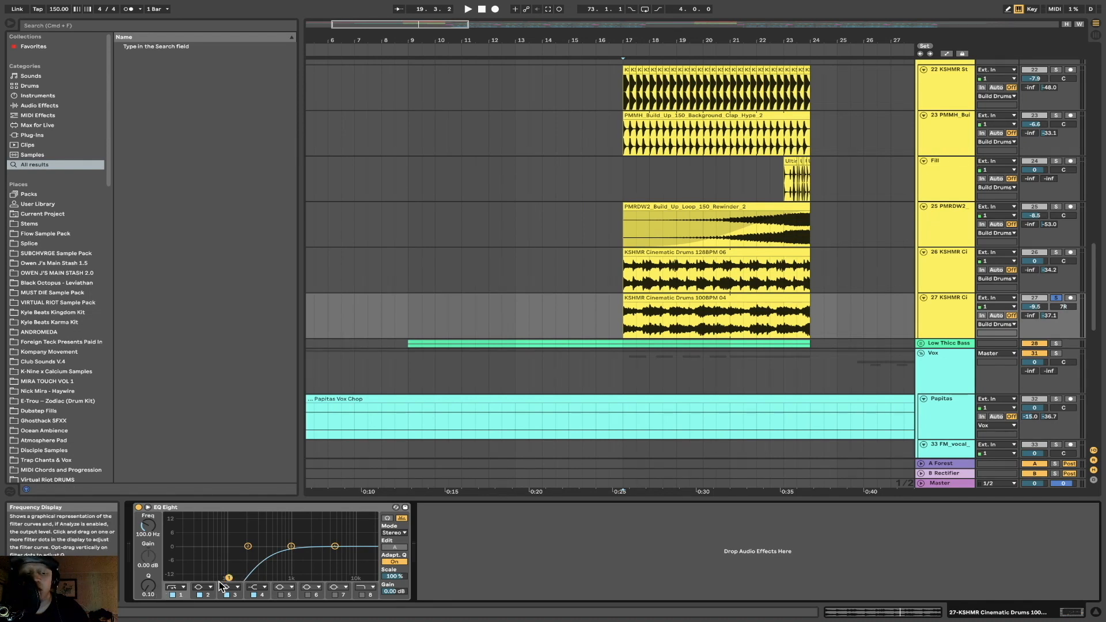
pyautogui.press('space')
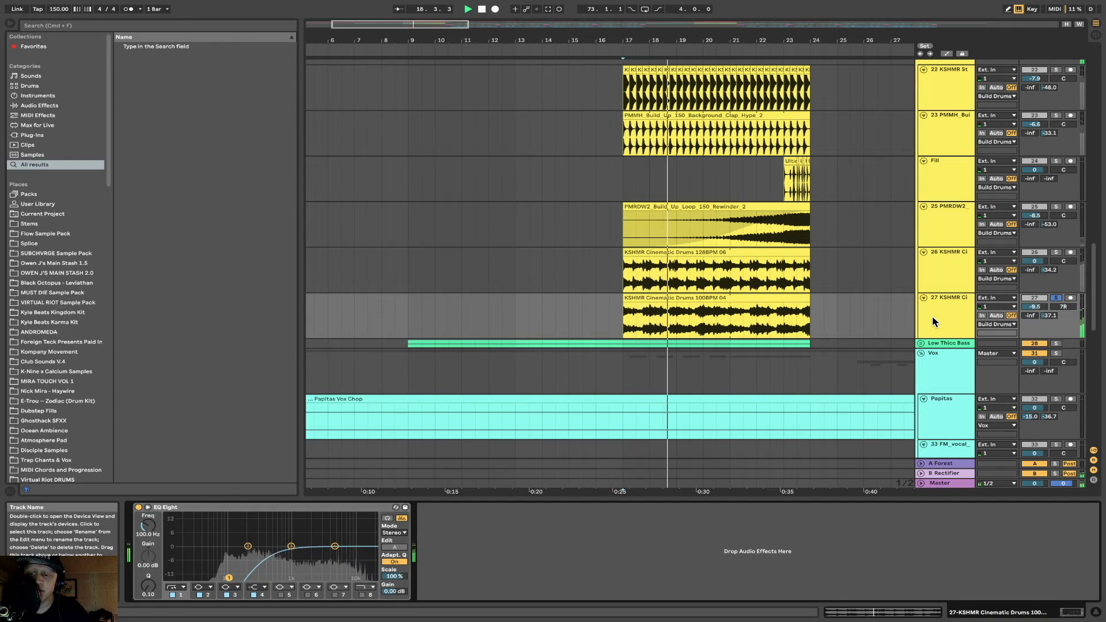
pyautogui.press('space')
# Solo the whole Build Drums group and play it from bar 17 to the end of the build
pyautogui.scroll(5, 932, 321)
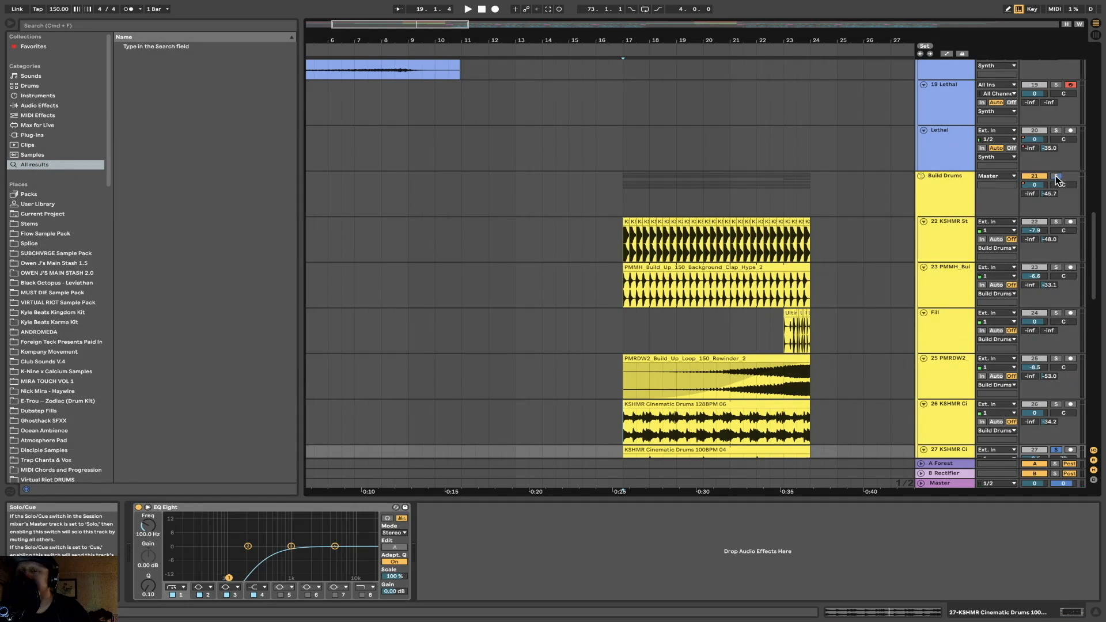
pyautogui.press('space')
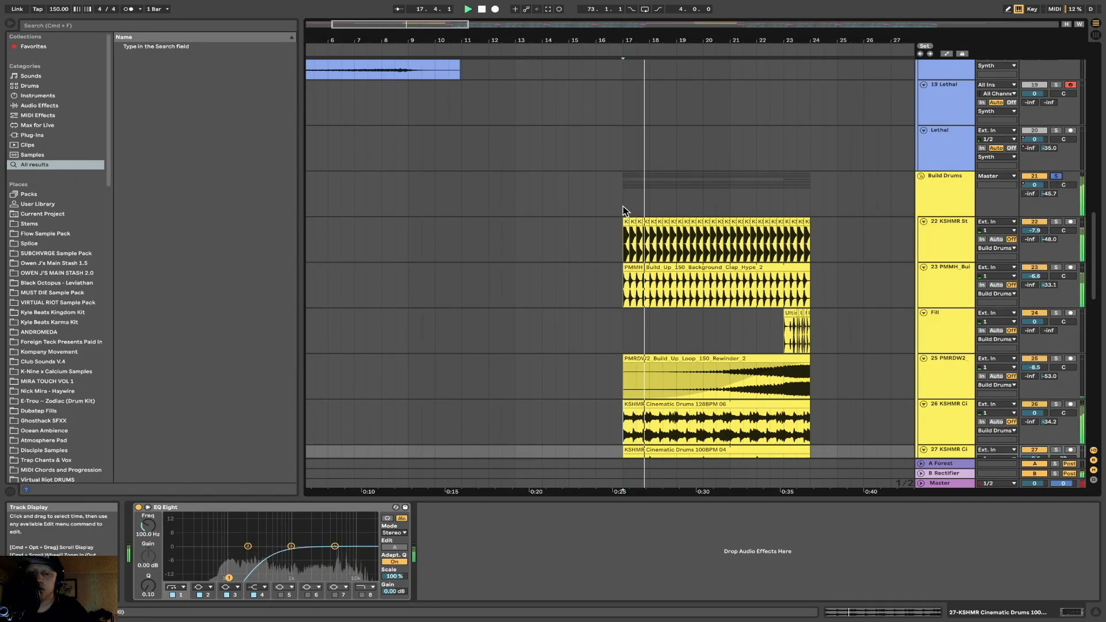
pyautogui.scroll(-3, 623, 208)
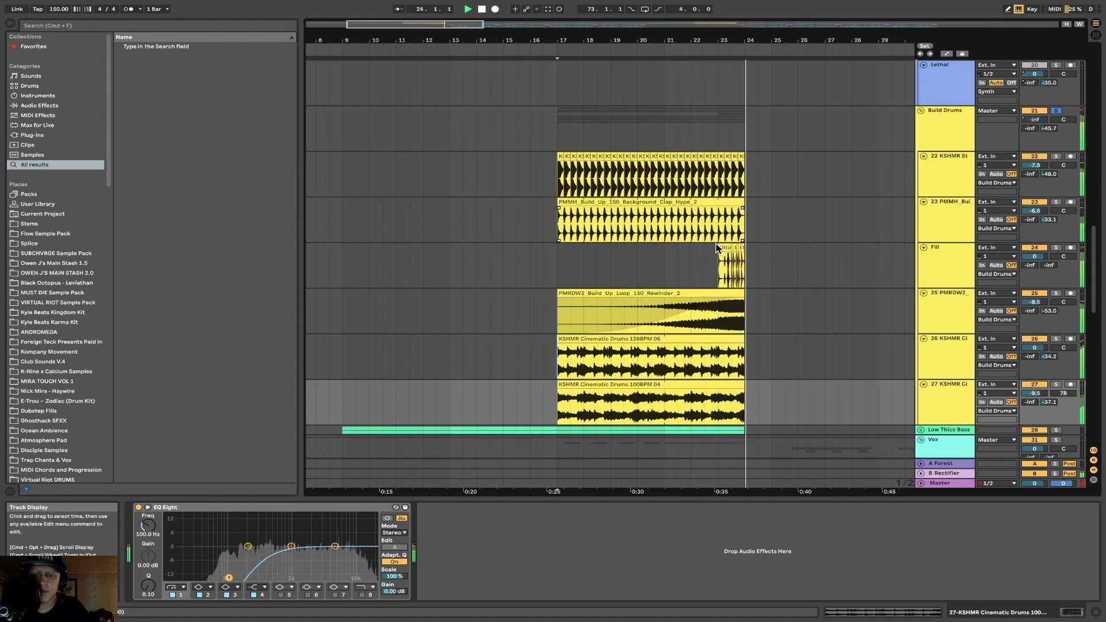
# Solo the Fill track in the Build Drums group and play its clips from bar 23 with its EQ Eight shown
pyautogui.scroll(5, 717, 249)
pyautogui.click(716, 275)
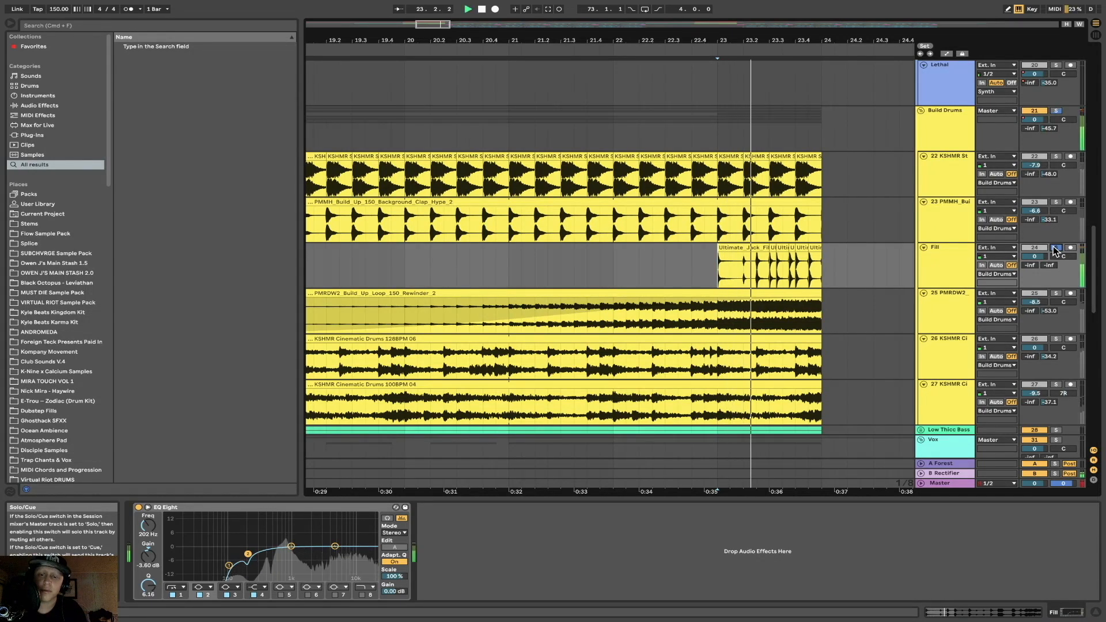
# Play the full mix briefly from bar 24, then solo the FX group and play it from the same bar
pyautogui.scroll(-8, 812, 234)
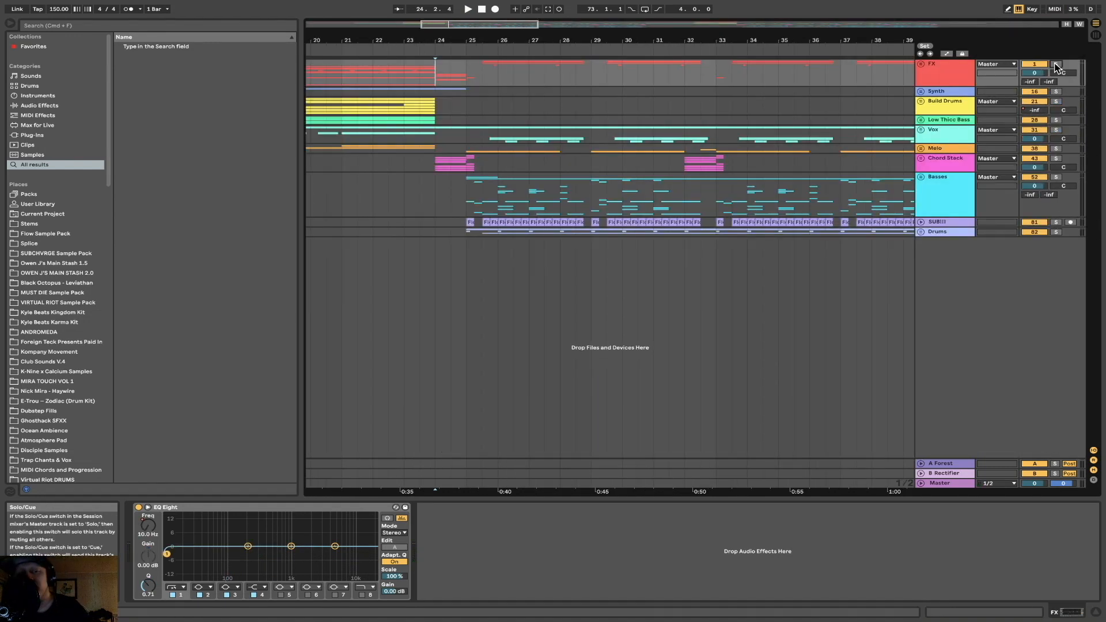
pyautogui.press('space')
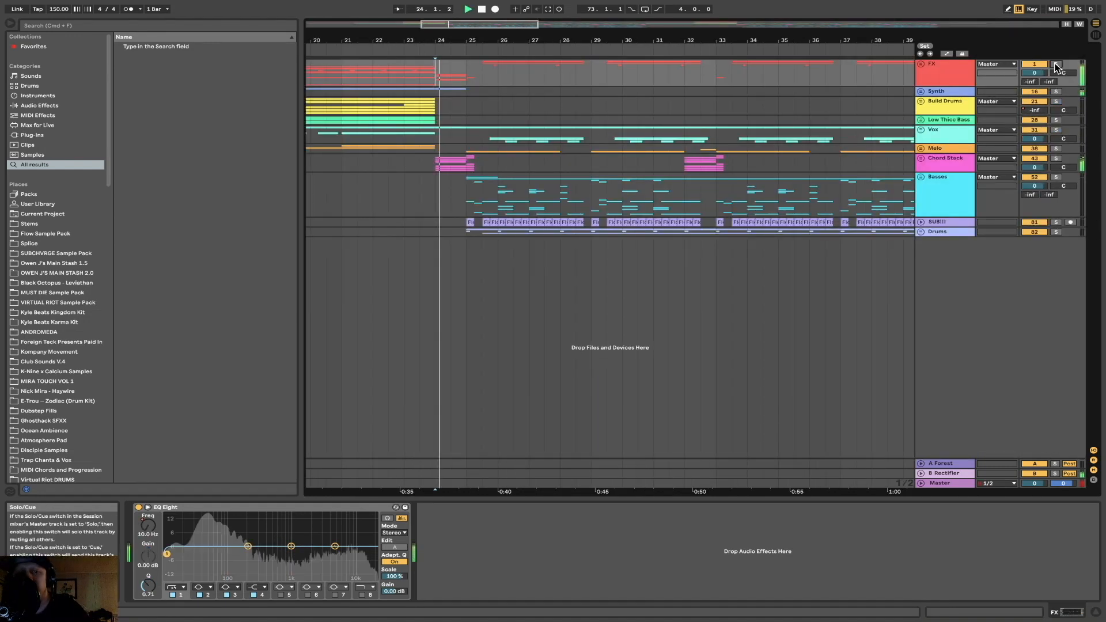
pyautogui.press('space')
pyautogui.click(1057, 65)
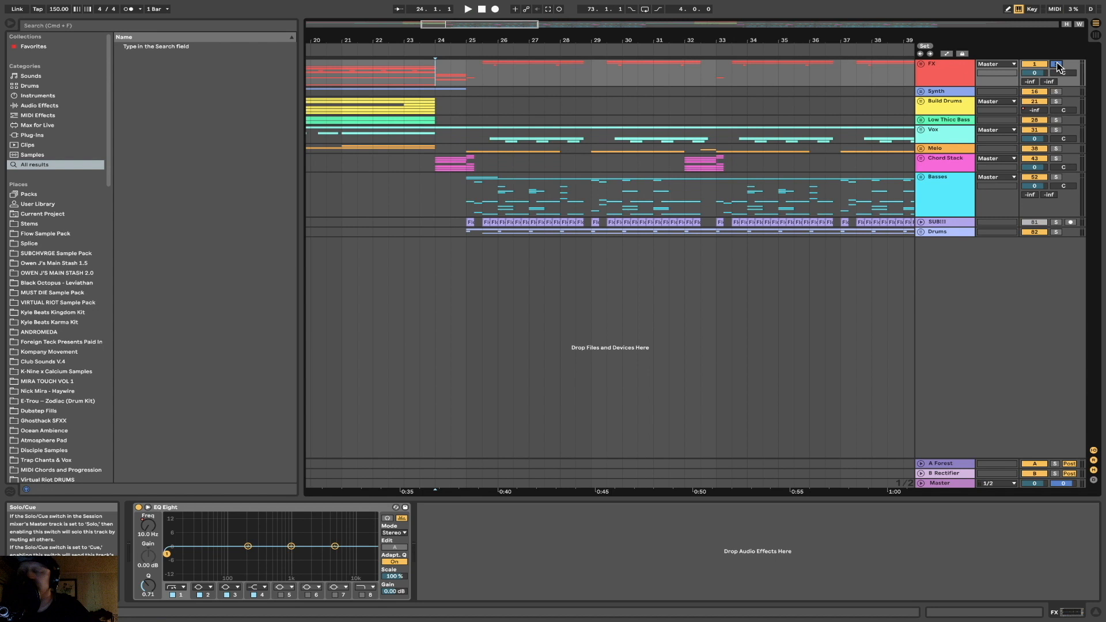
pyautogui.press('space')
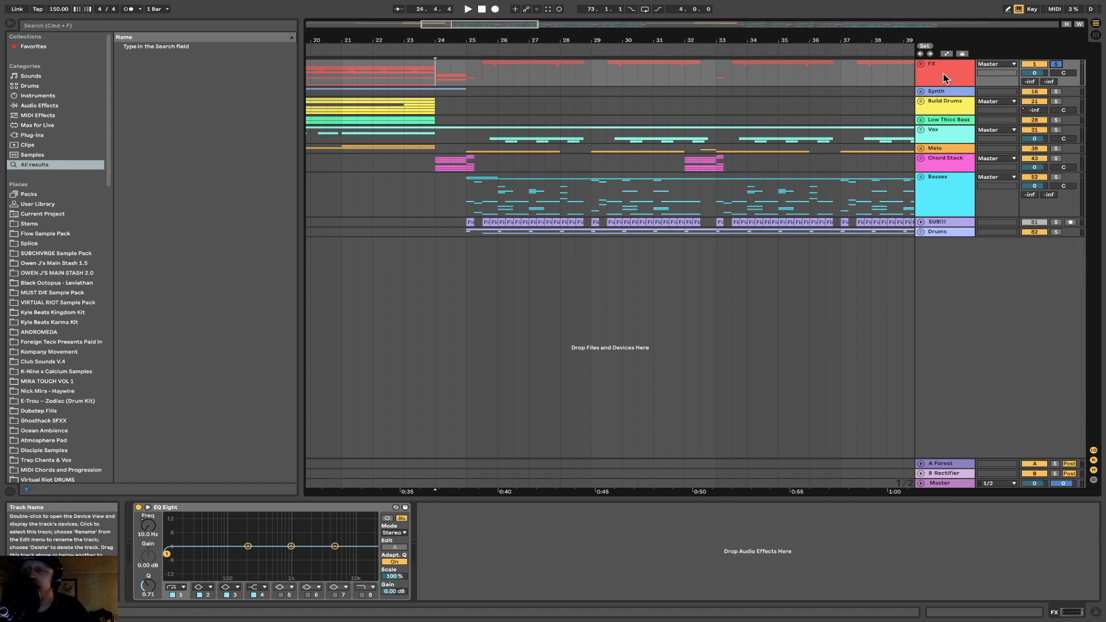
pyautogui.press('space')
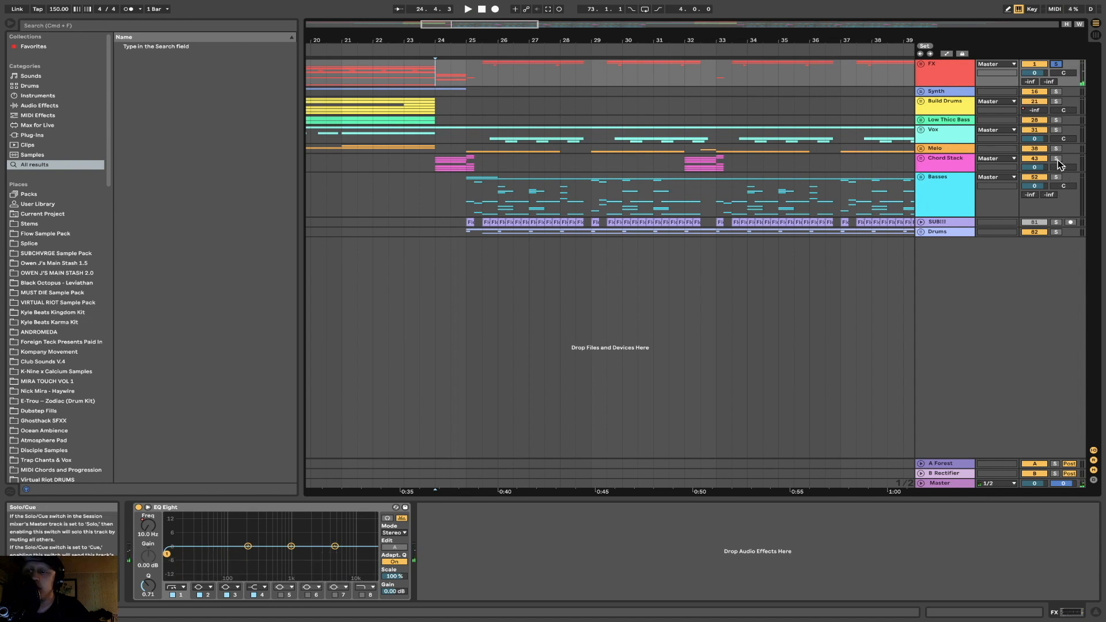
# Solo the Chord Stack group, play it from bar 24 with its Auto Filter shown, and stop playback
pyautogui.click(436, 166)
pyautogui.press('space')
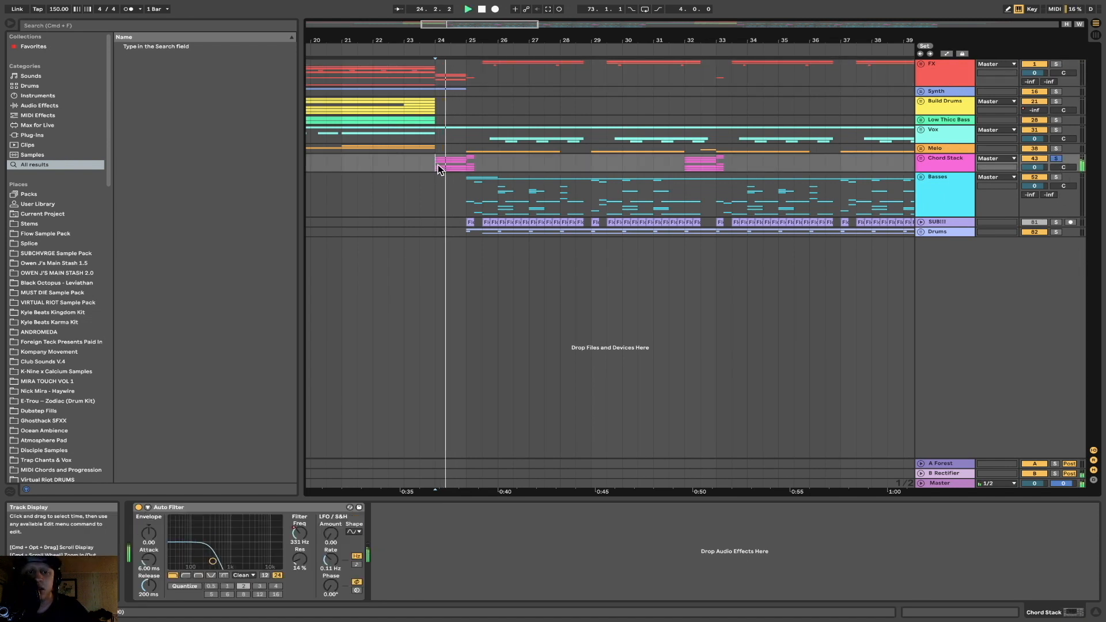
pyautogui.press('space')
# Unfold the Chord Stack group, select the Anjuna Synth track and play it in solo from bar 24
pyautogui.click(921, 158)
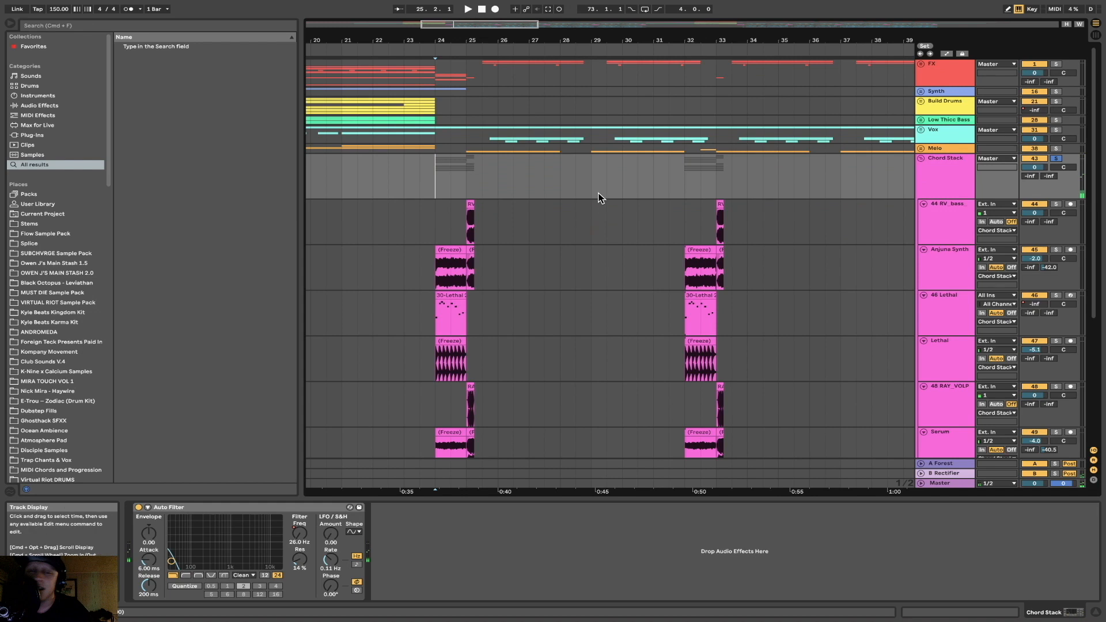
pyautogui.scroll(5, 436, 222)
pyautogui.scroll(3, 436, 222)
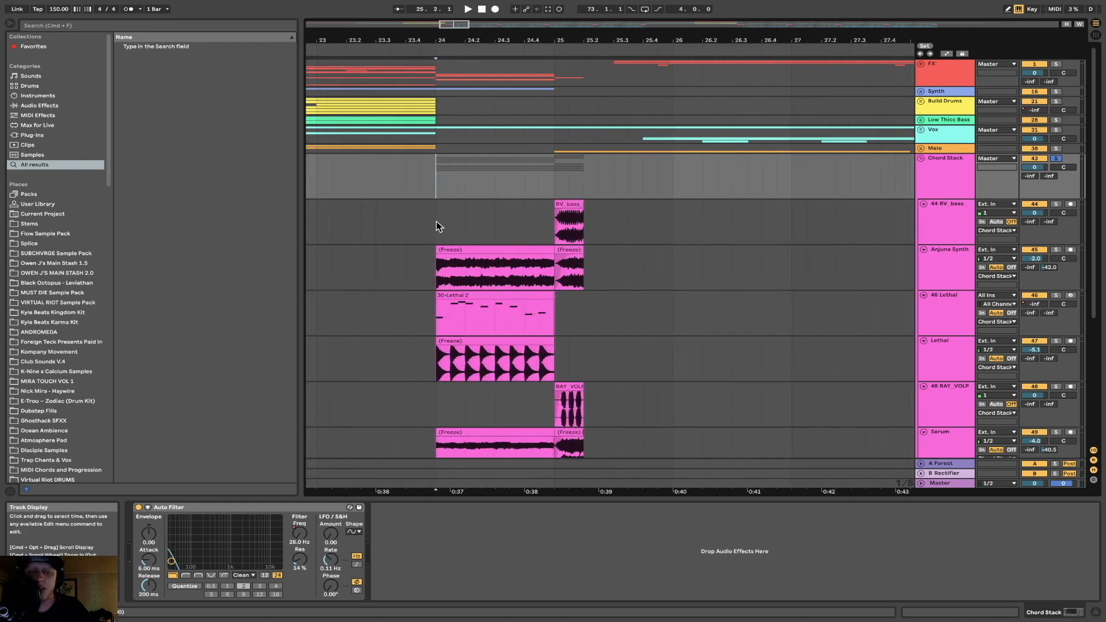
pyautogui.click(943, 264)
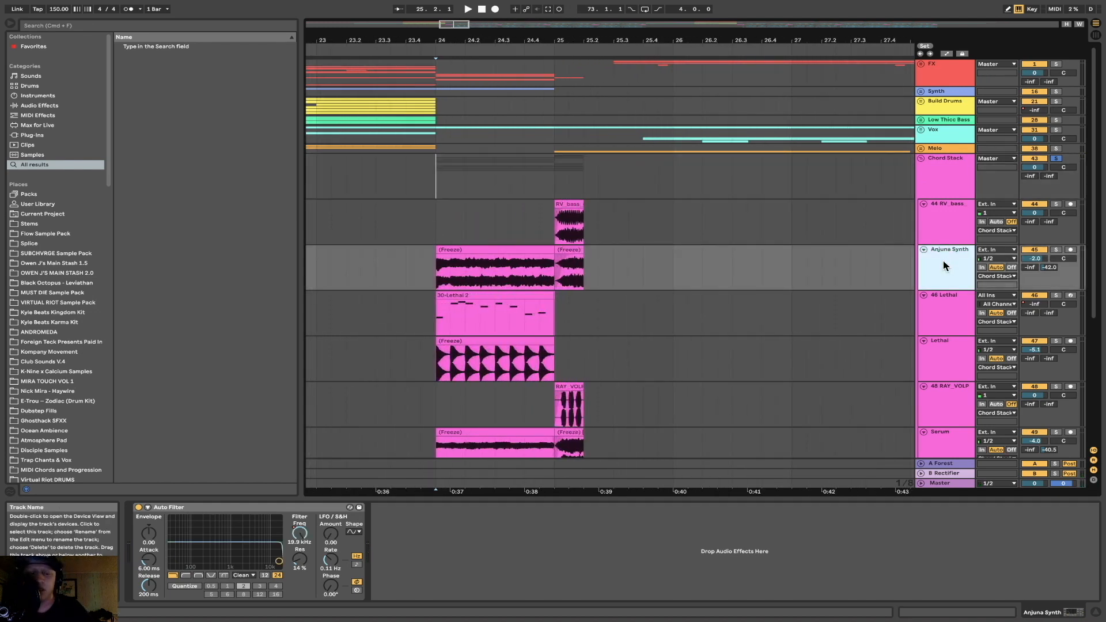
pyautogui.scroll(-5, 942, 259)
pyautogui.scroll(-2, 602, 210)
pyautogui.scroll(4, 602, 210)
pyautogui.click(1056, 146)
pyautogui.press('space')
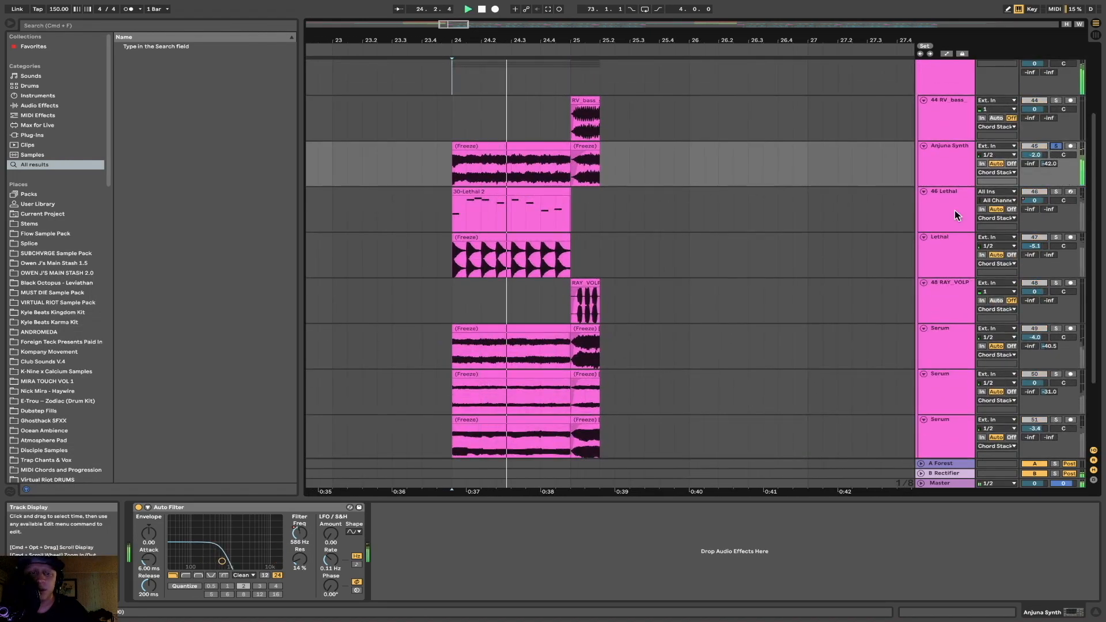
# Audition the two Lethal tracks, the RAY_VOLP track and the three Serum tracks of the Chord Stack group one by one in solo
pyautogui.click(1056, 191)
pyautogui.click(1056, 237)
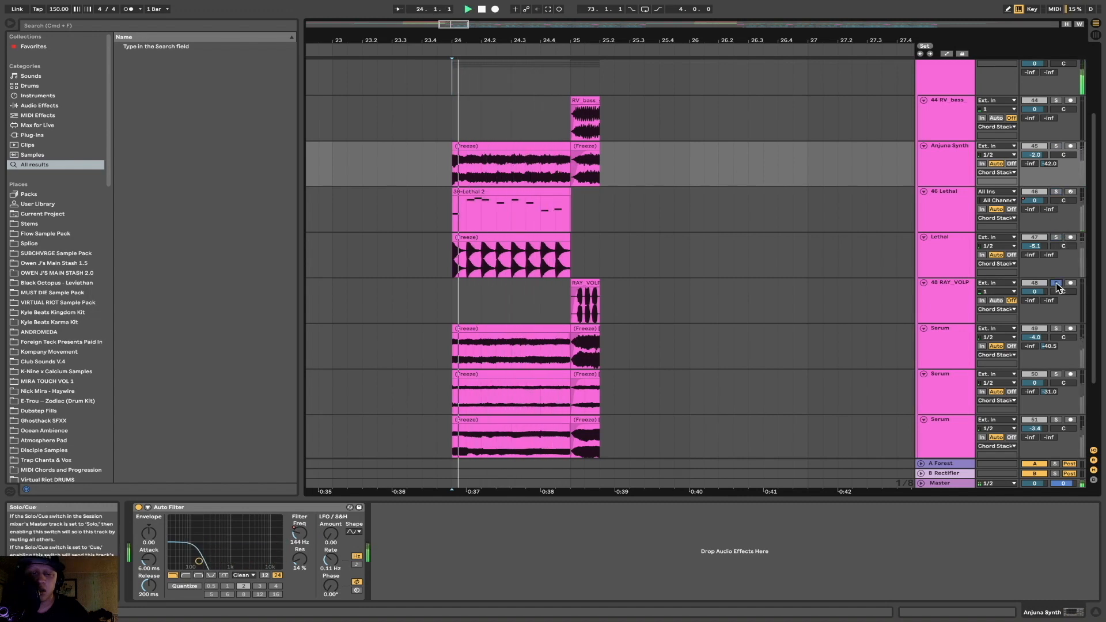
pyautogui.click(1056, 328)
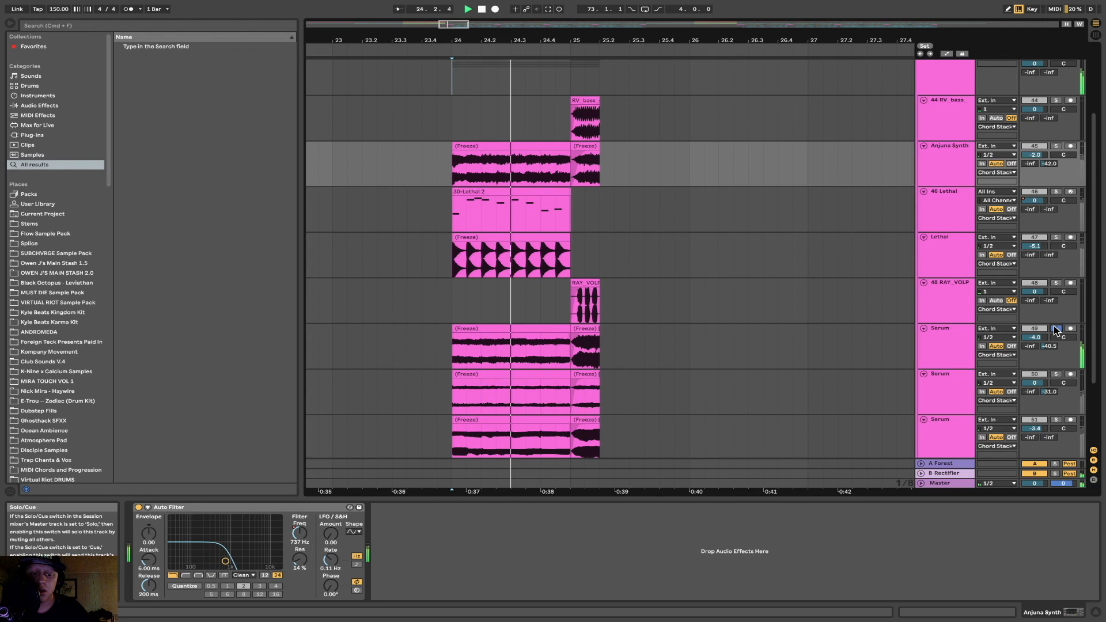
pyautogui.scroll(-2, 1056, 331)
pyautogui.click(1056, 336)
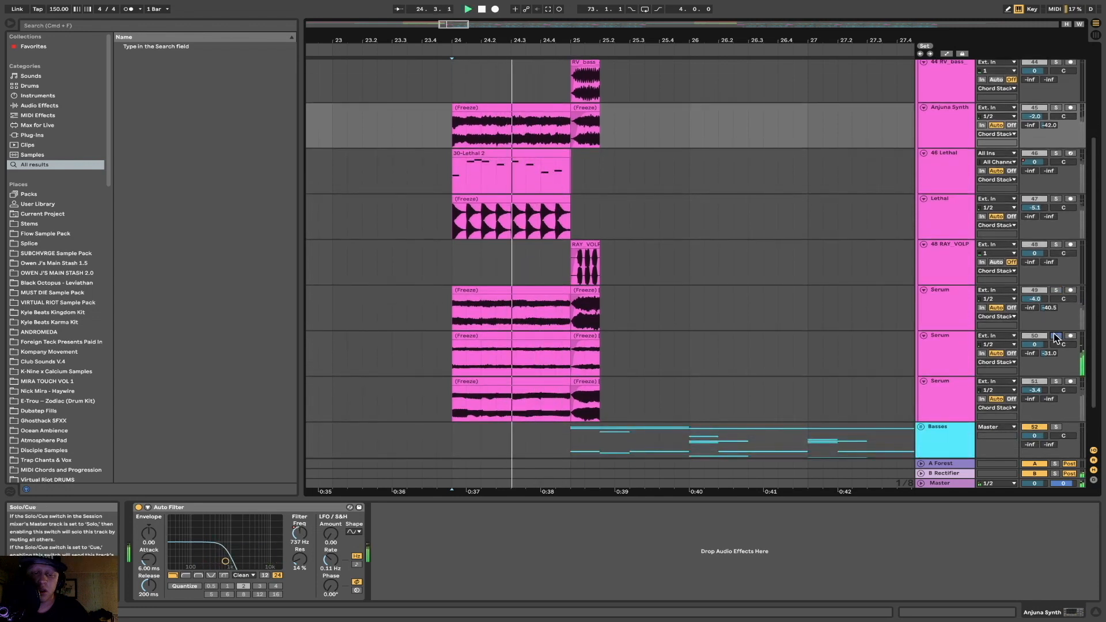
pyautogui.scroll(-2, 1056, 340)
pyautogui.click(1057, 354)
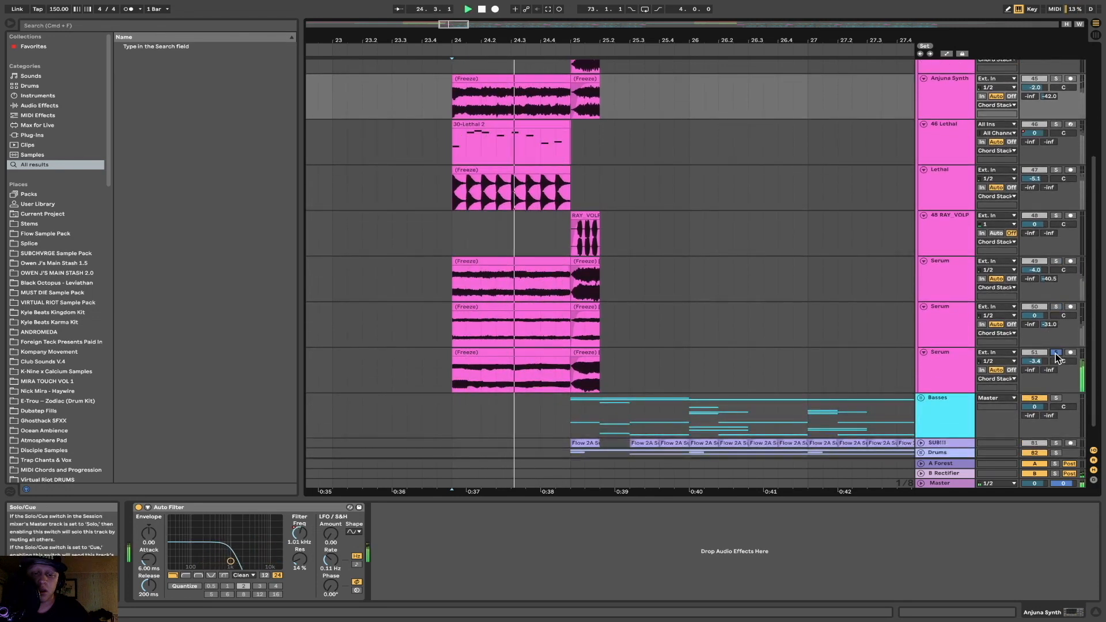
# Show the Chord Stack group's Auto Filter Frequency automation, play the group from bar 24 and turn its solo off
pyautogui.scroll(10, 519, 212)
pyautogui.press('a')
pyautogui.moveTo(498, 193)
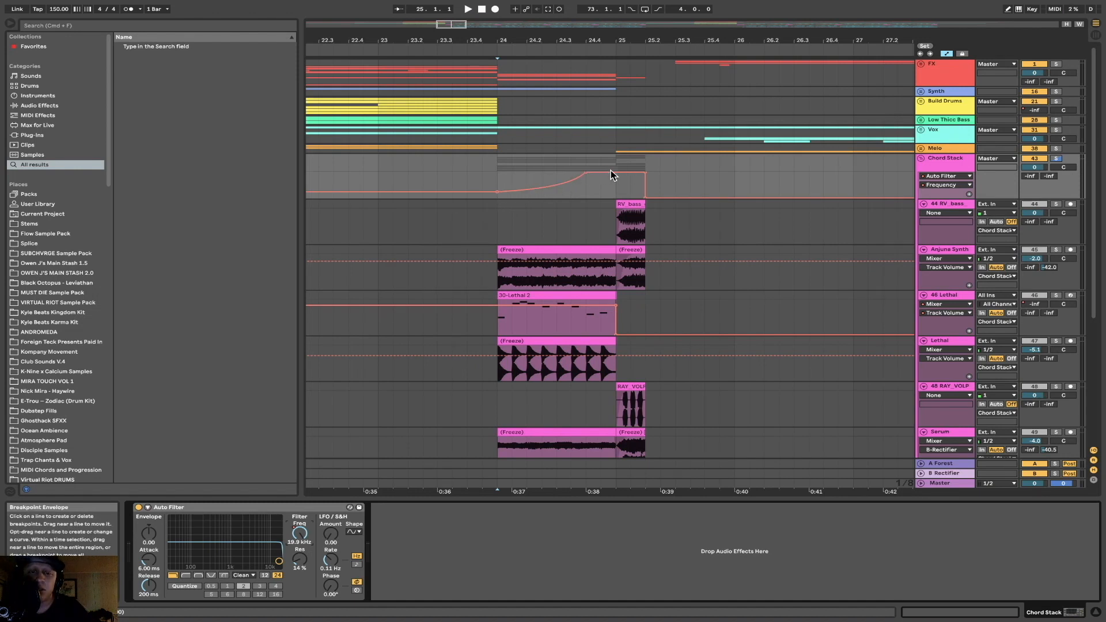
pyautogui.click(497, 181)
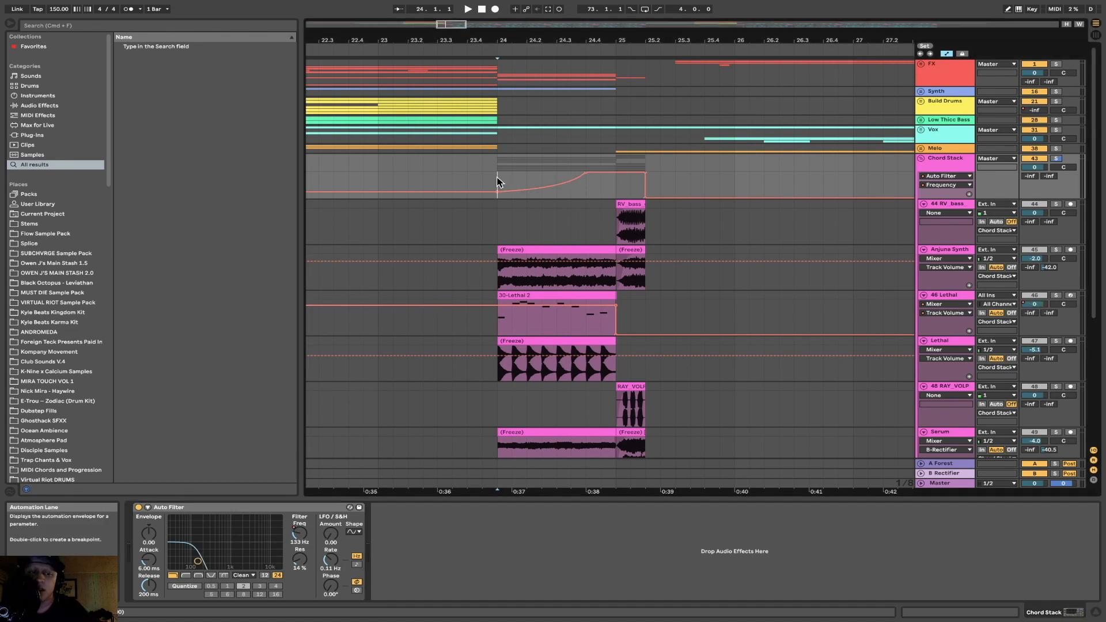
pyautogui.press('space')
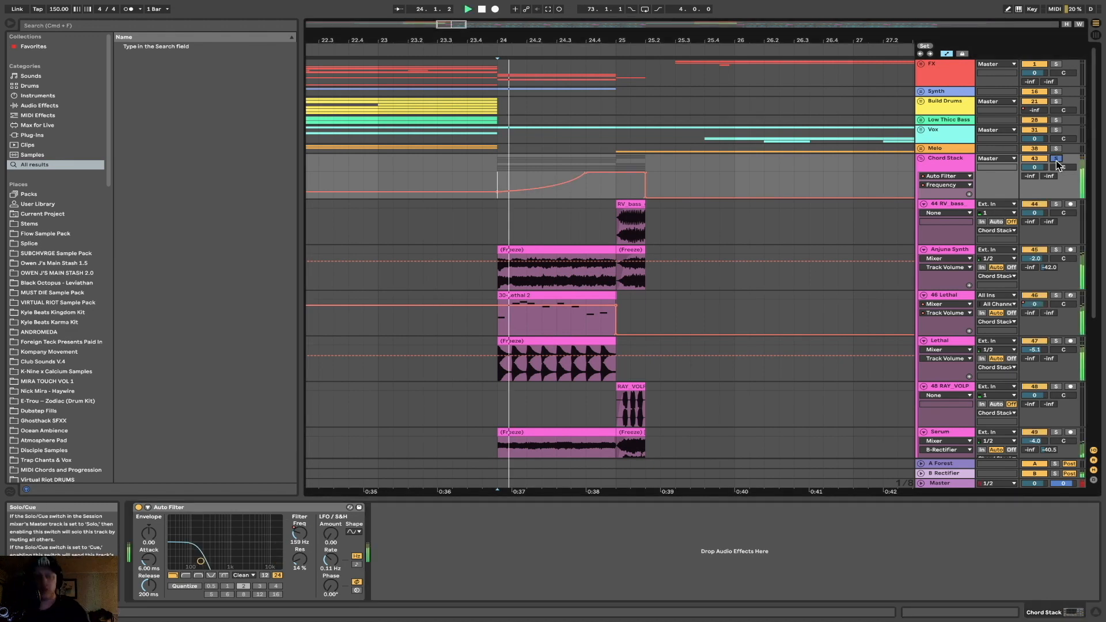
pyautogui.click(1057, 159)
pyautogui.press('space')
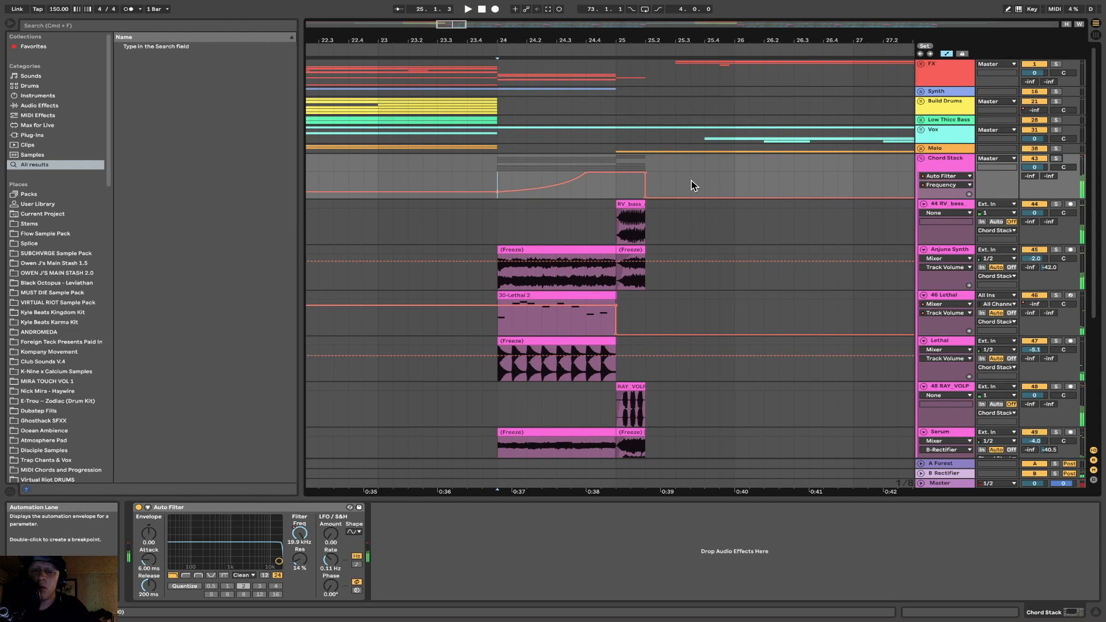
# Fold the Chord Stack group and play the full mix from bar 24 into the drop
pyautogui.click(921, 157)
pyautogui.press('space')
pyautogui.click(496, 141)
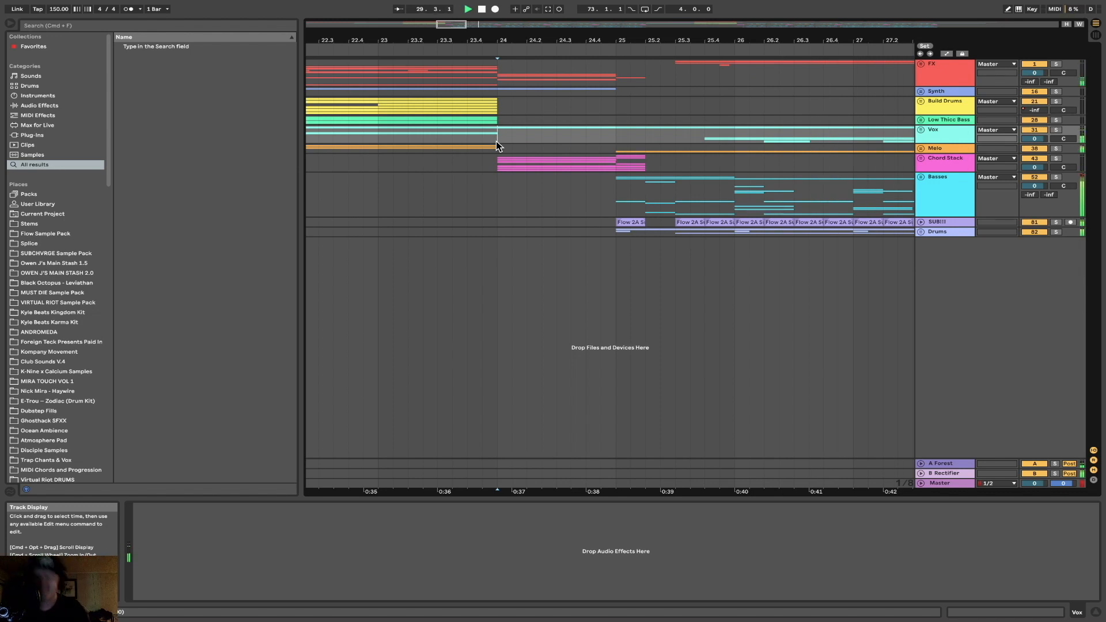
pyautogui.press('space')
# Unfold the Basses group and play it in solo from bar 25
pyautogui.scroll(-10, 496, 147)
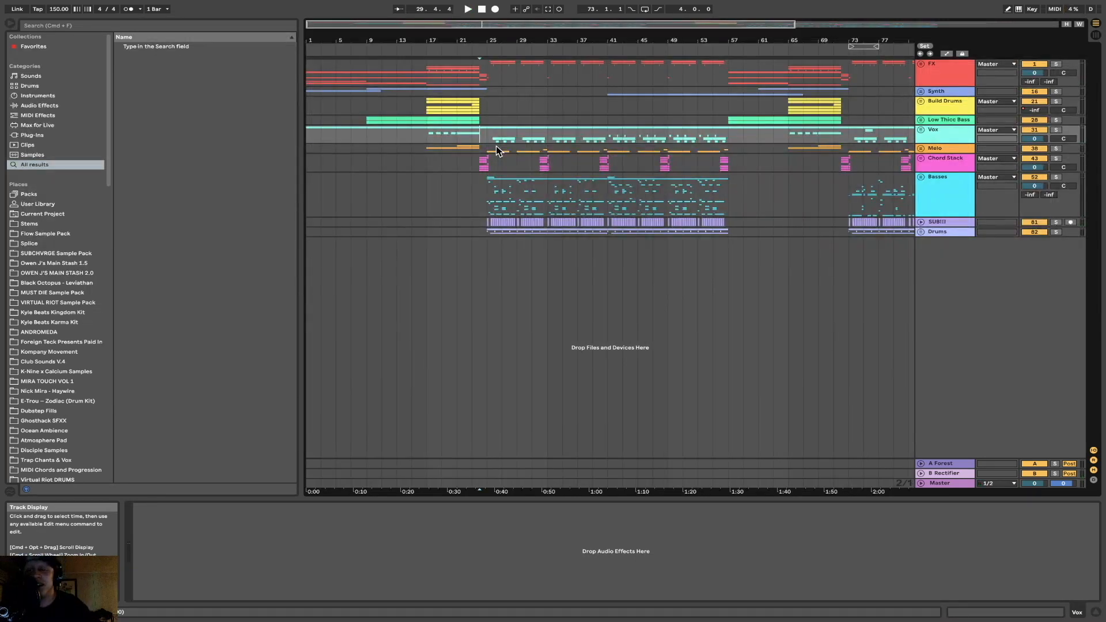
pyautogui.click(493, 193)
pyautogui.click(920, 179)
pyautogui.scroll(-5, 707, 234)
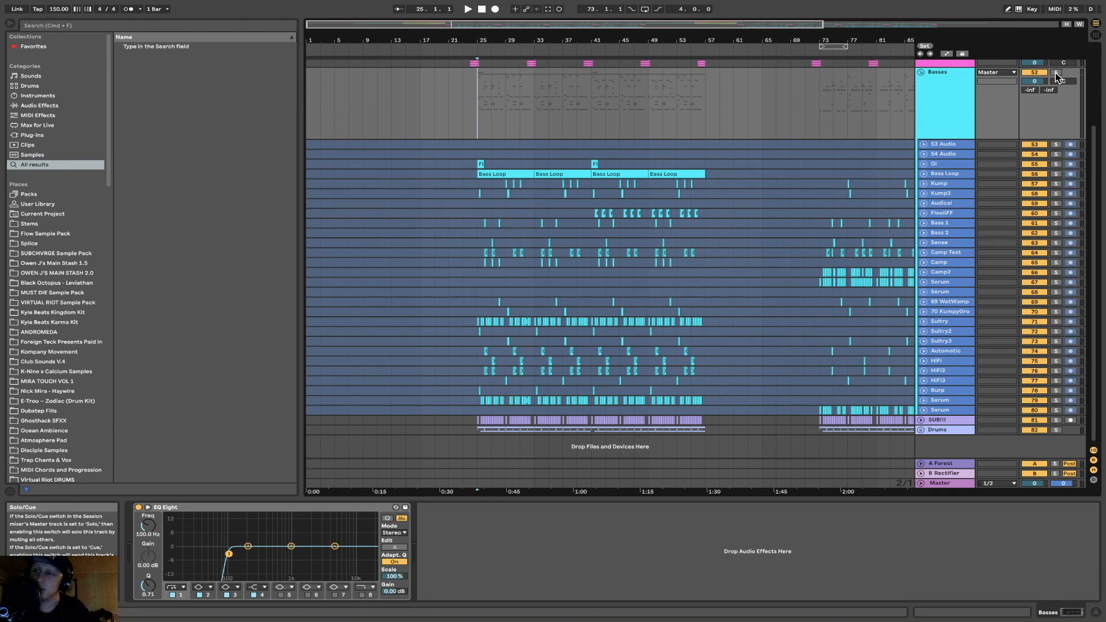
pyautogui.press('space')
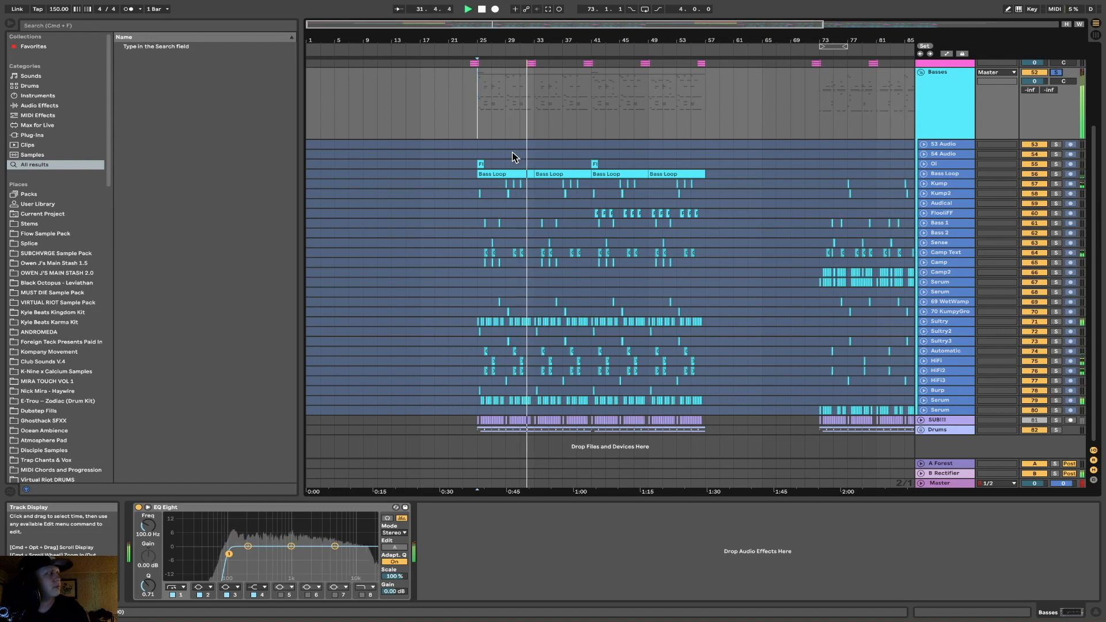
pyautogui.press('space')
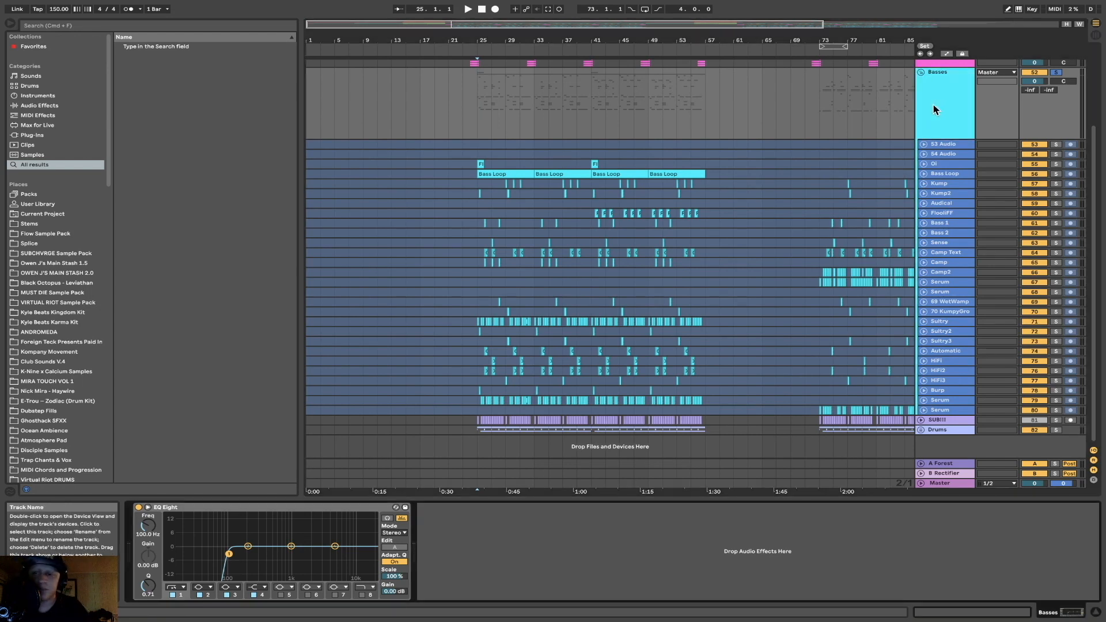
# Fold the Basses group, expand the SUB!!! track and play it in solo from bar 25
pyautogui.click(921, 72)
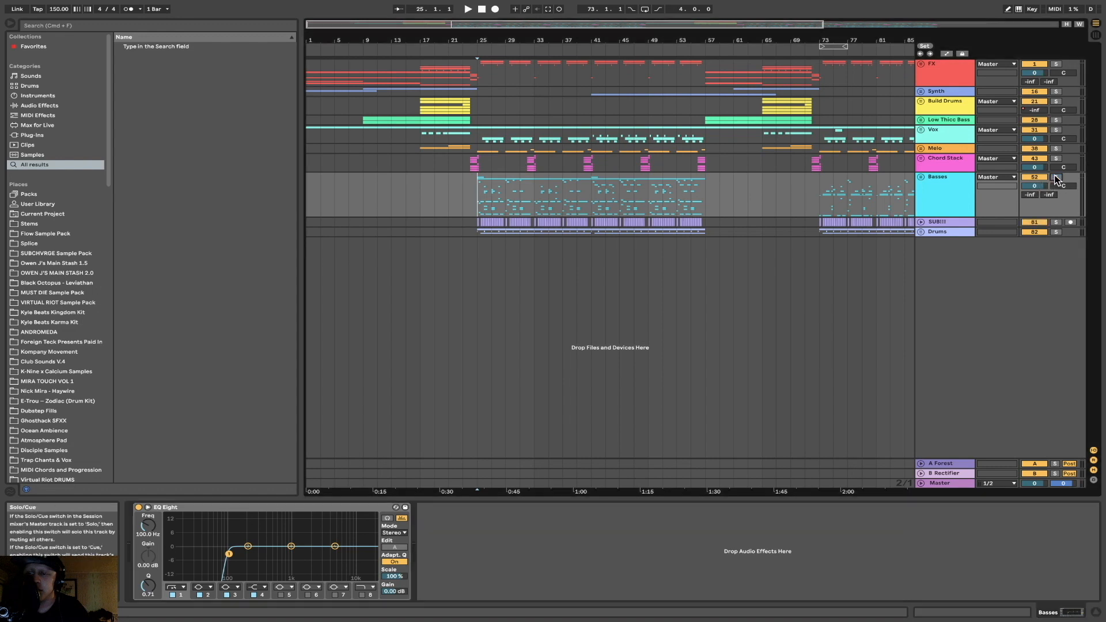
pyautogui.click(920, 222)
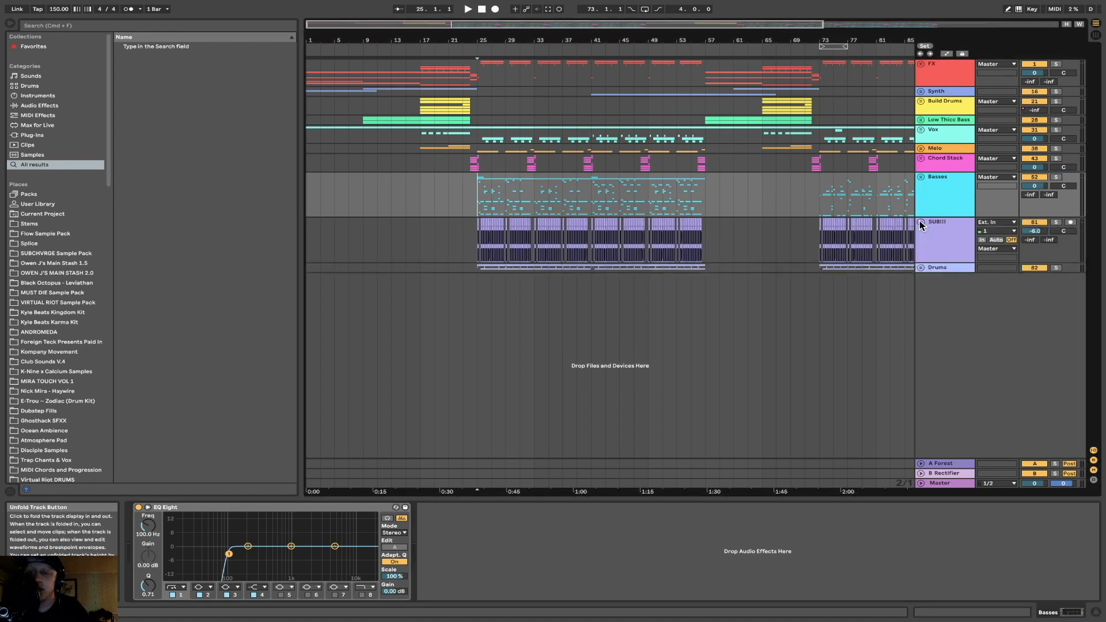
pyautogui.click(504, 249)
pyautogui.scroll(5, 504, 249)
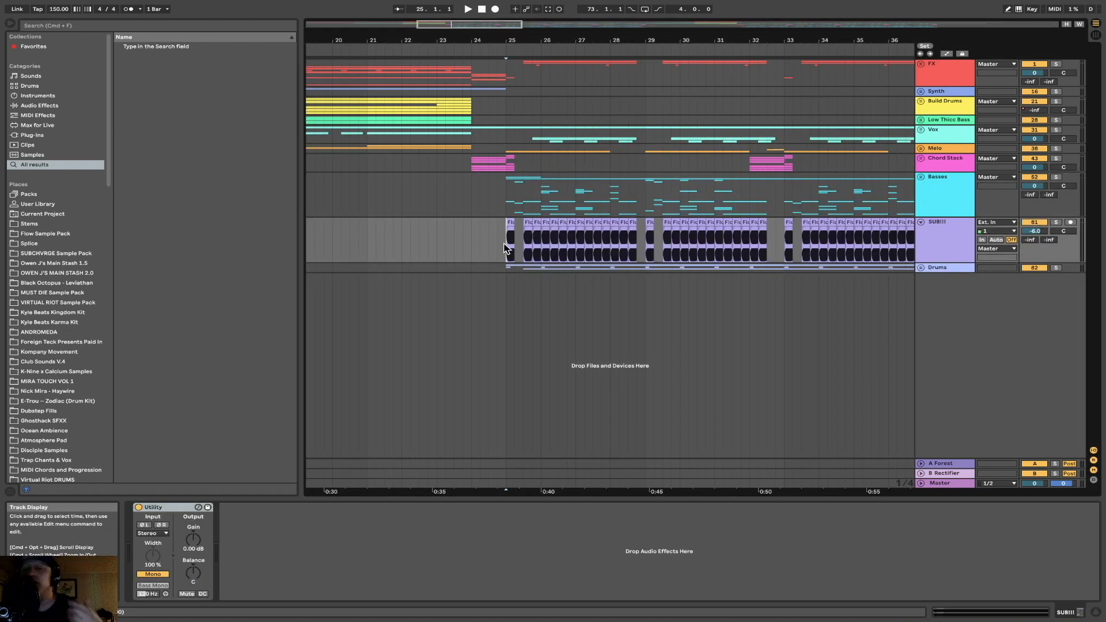
pyautogui.click(1058, 223)
pyautogui.press('space')
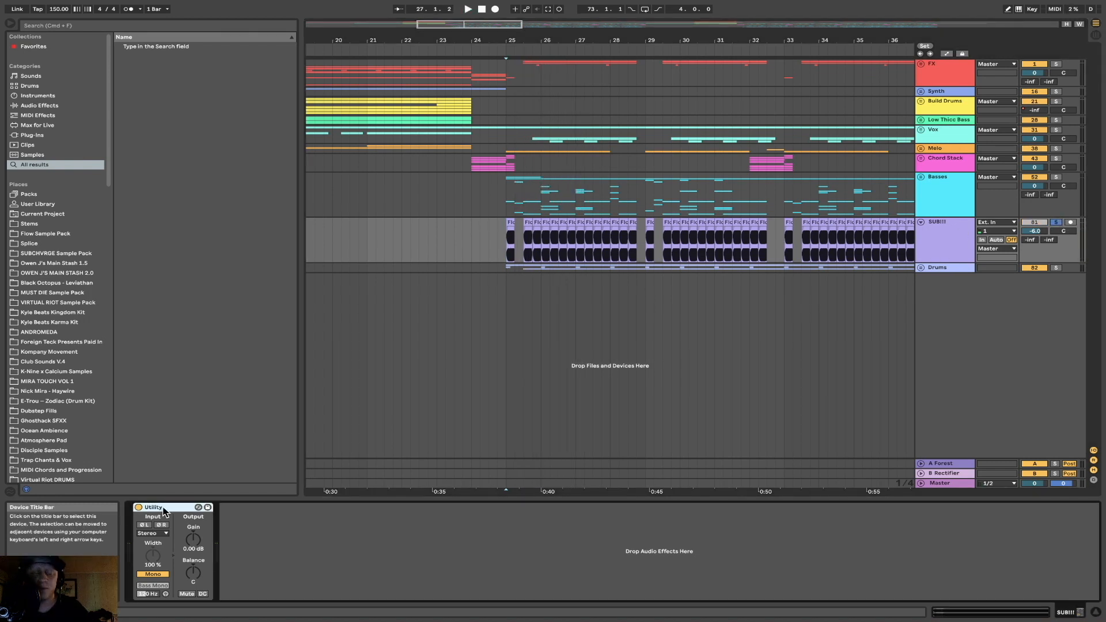
# Toggle Mono off and back on in the SUB!!! track's Utility, and reselect the track at bar 25
pyautogui.click(154, 574)
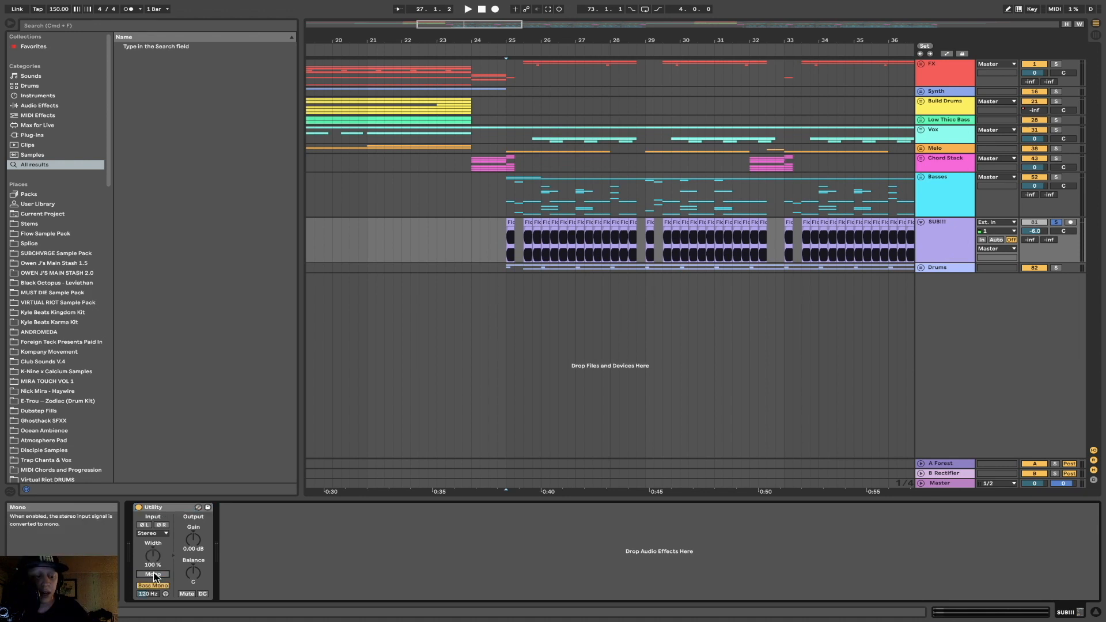
pyautogui.click(509, 246)
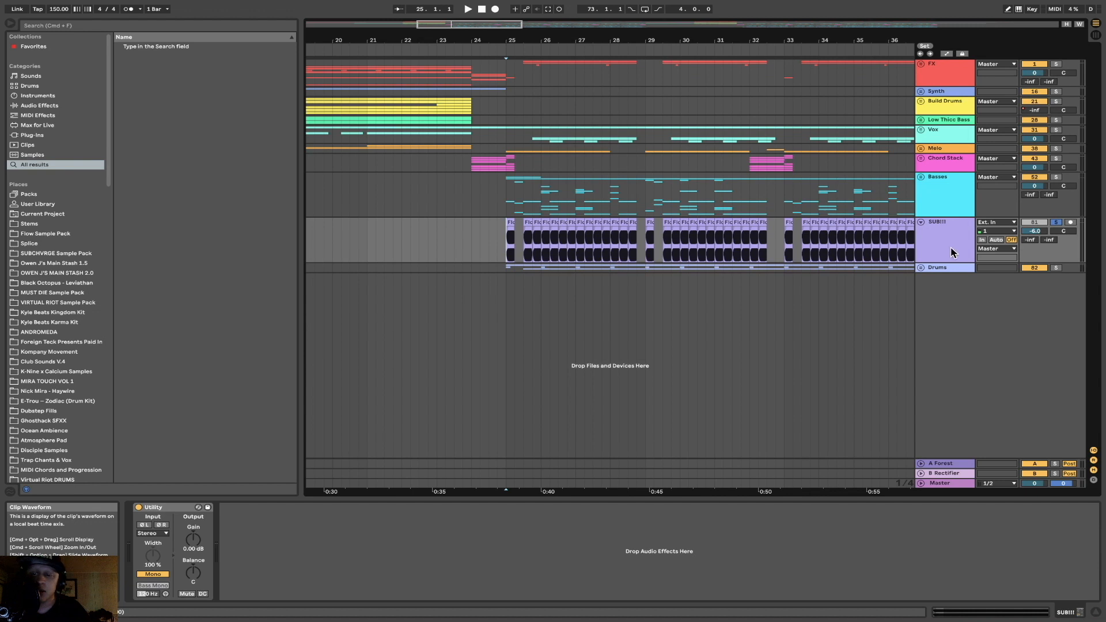
pyautogui.click(510, 251)
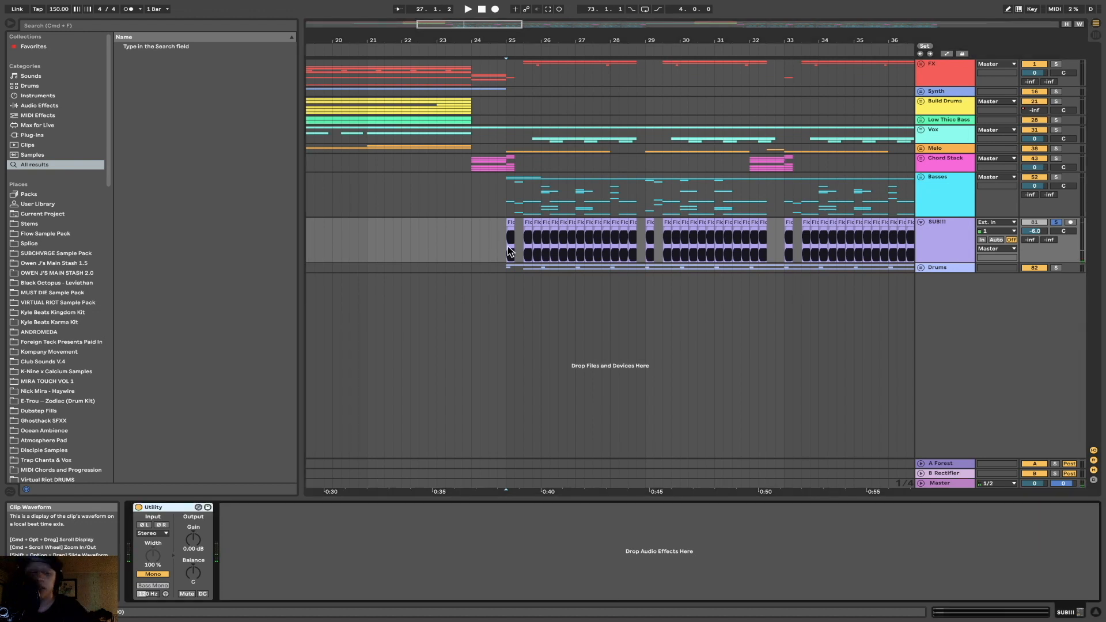
pyautogui.click(952, 253)
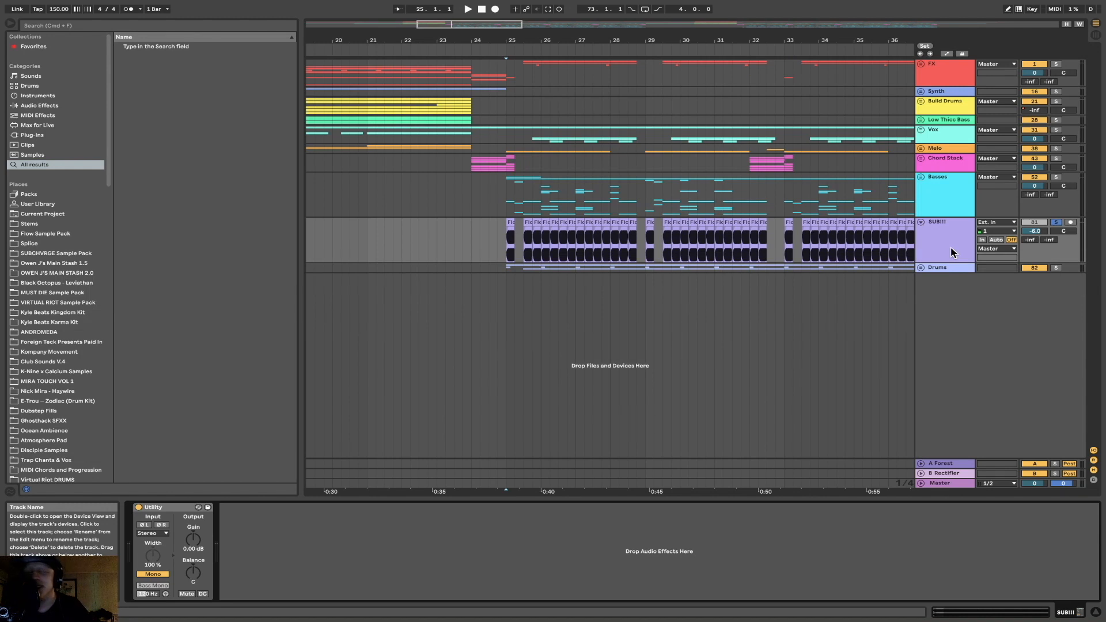
# Unfold the Drums group and audition its SOLTAN cymbal loop track in solo from around bar 25.3
pyautogui.press('space')
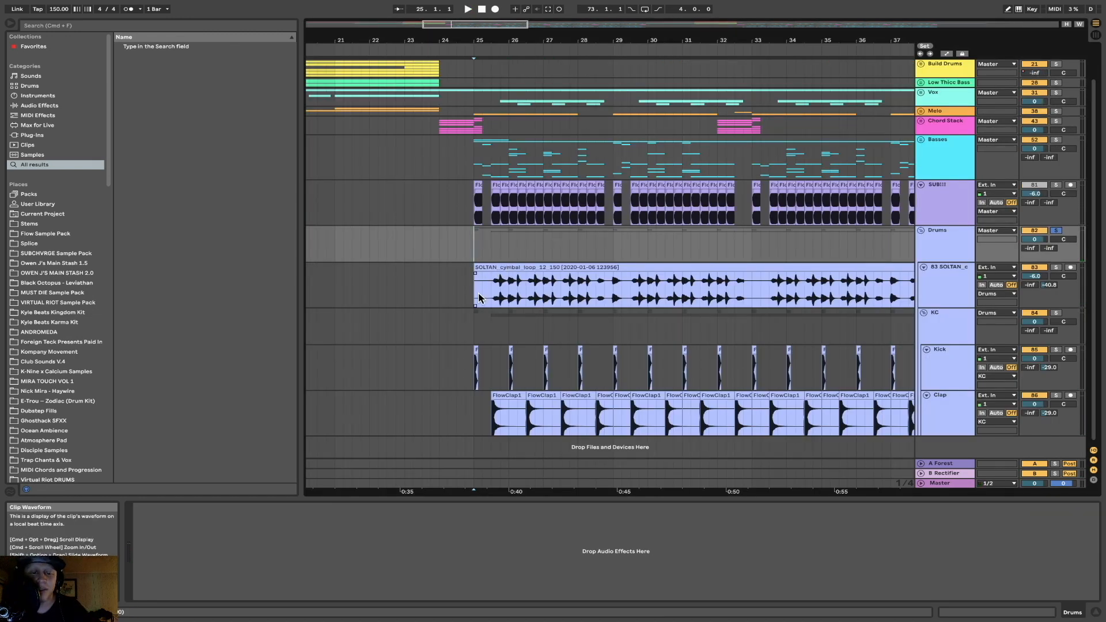
pyautogui.scroll(4, 479, 297)
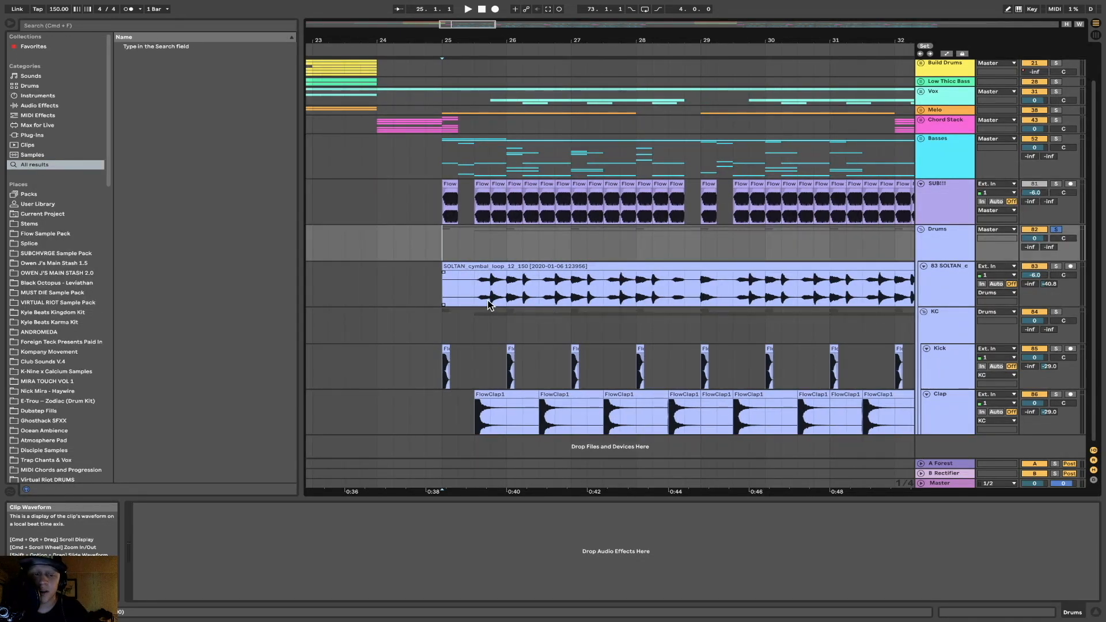
pyautogui.scroll(-2, 503, 297)
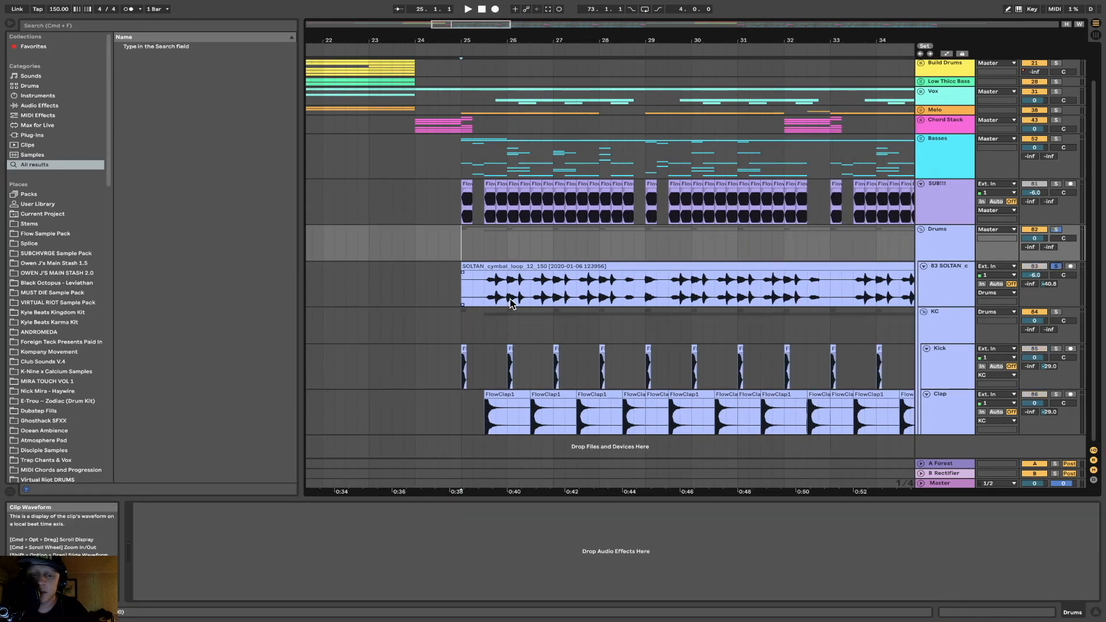
pyautogui.click(486, 297)
pyautogui.press('space')
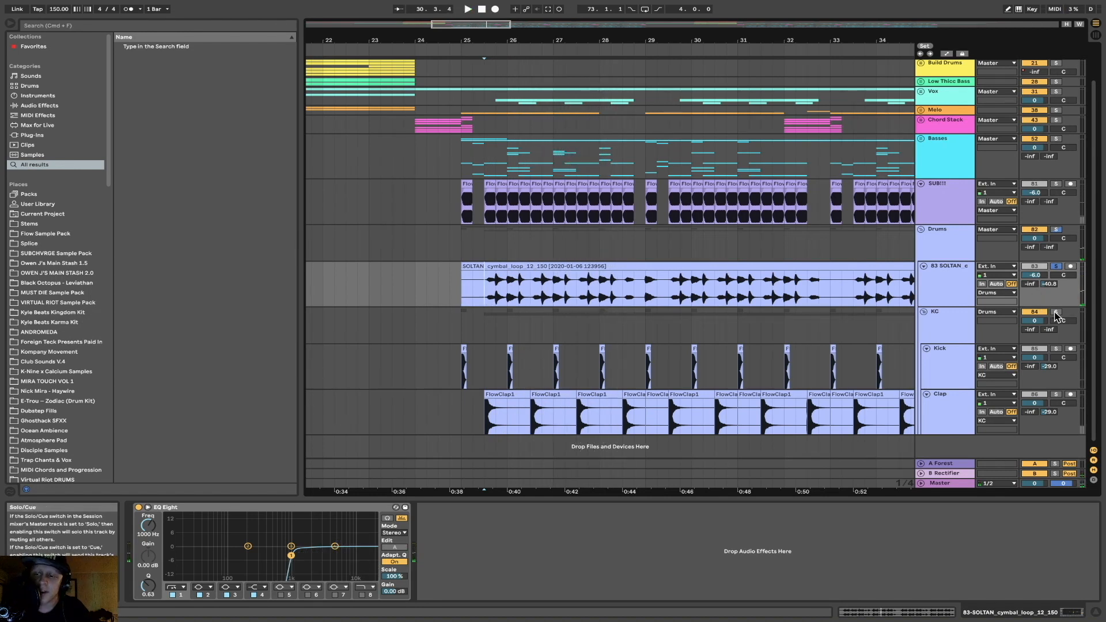
# Solo the KC group with the kick and clap and play it from bar 25
pyautogui.click(463, 336)
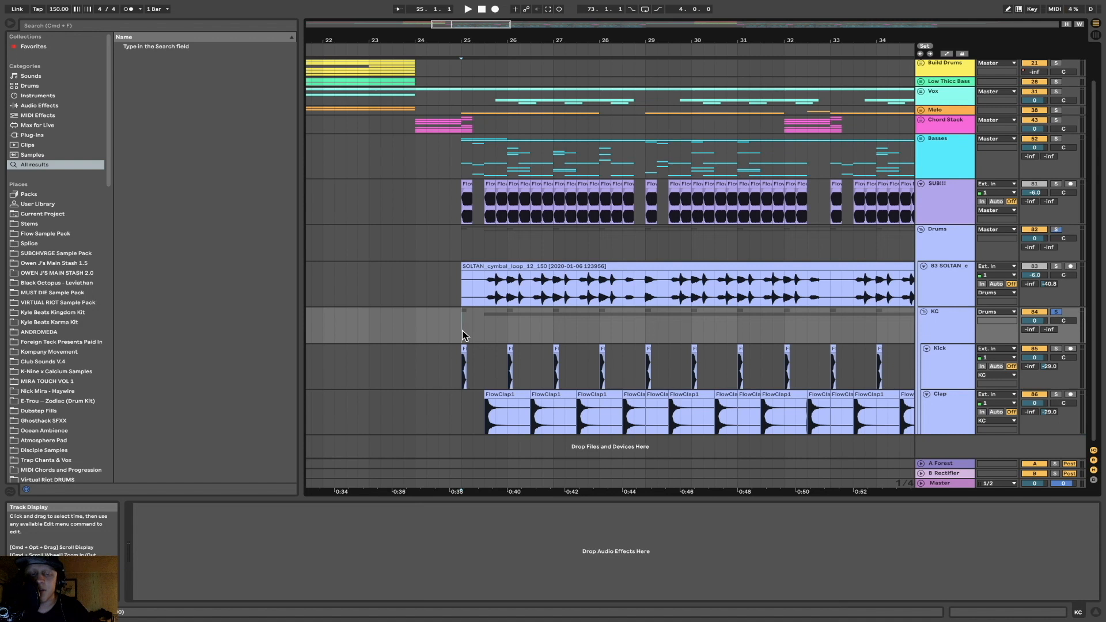
pyautogui.press('space')
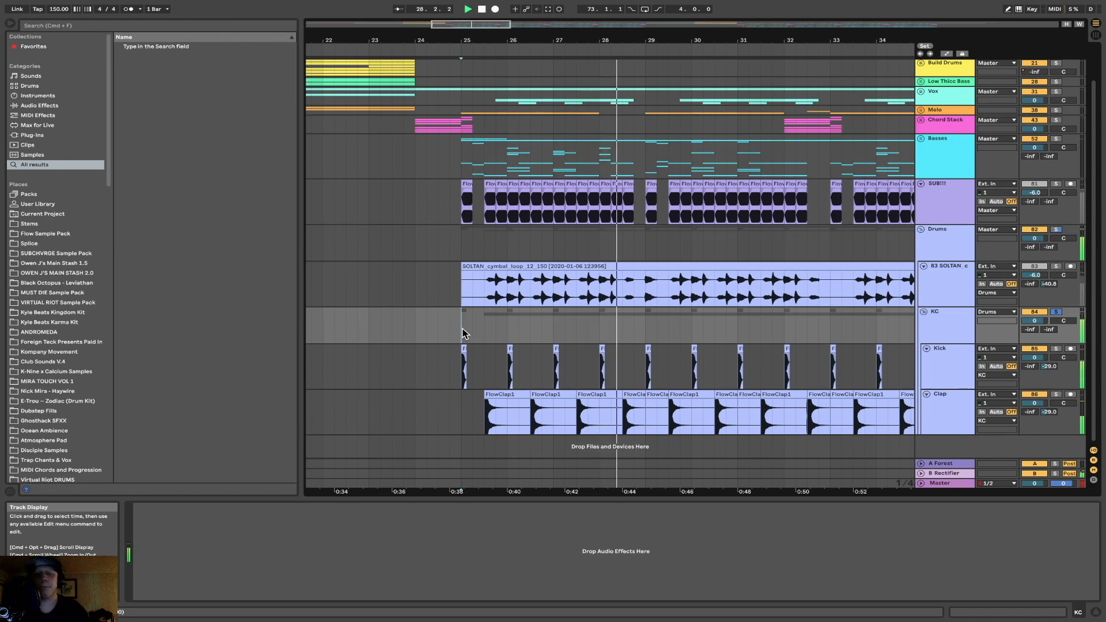
pyautogui.press('space')
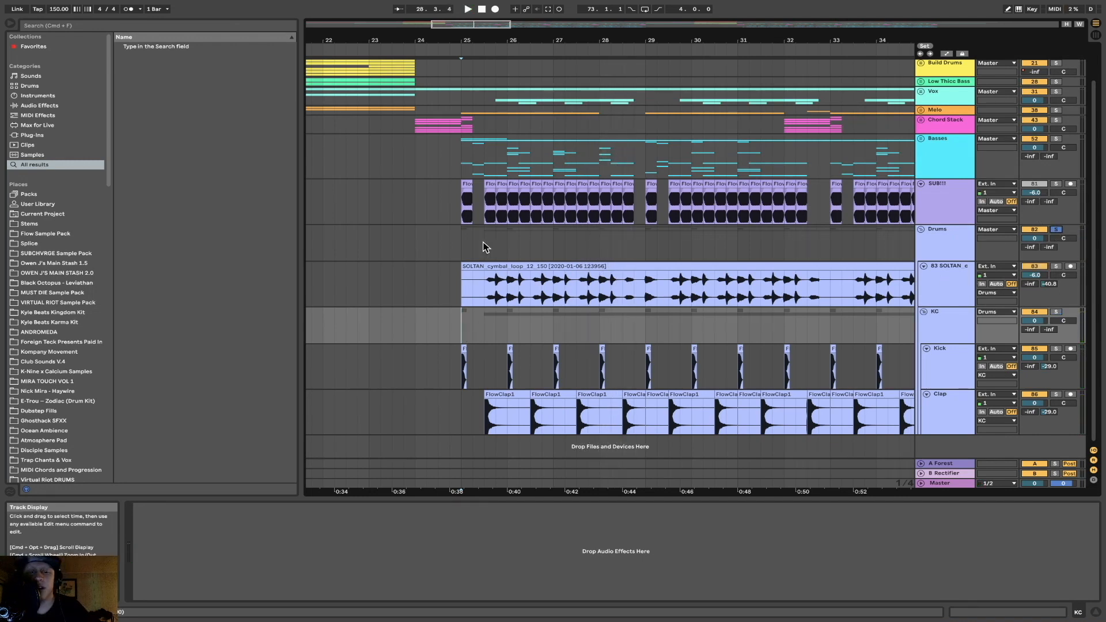
# Play the whole Drums group in solo from bar 25 and fold the group
pyautogui.click(466, 248)
pyautogui.press('space')
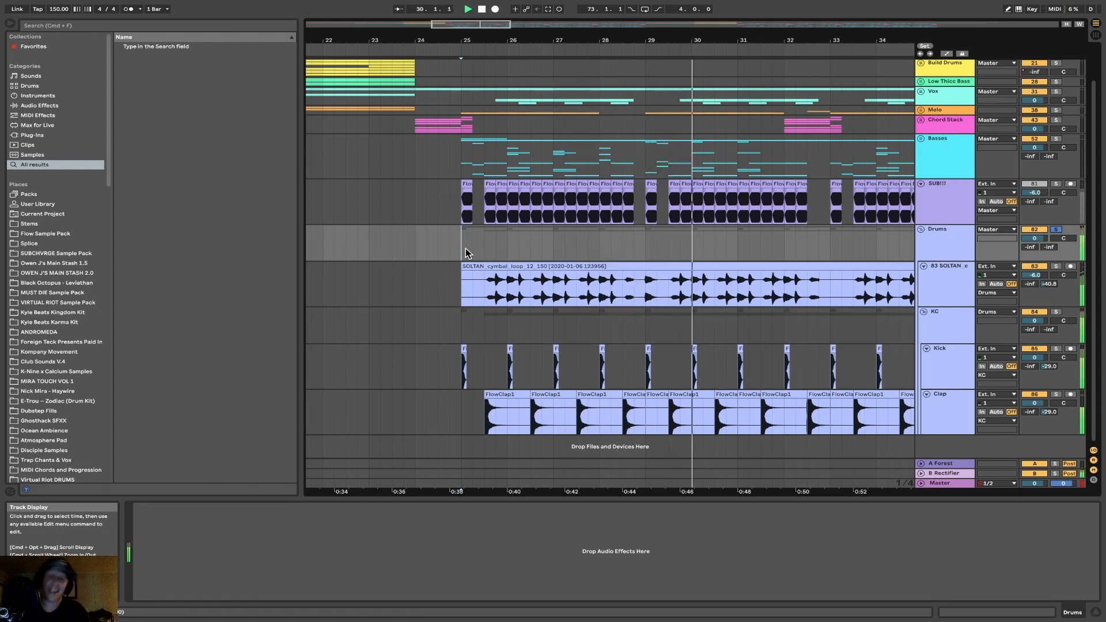
pyautogui.click(922, 230)
# Place the insert marker at bar 57, where the first drop ends
pyautogui.scroll(-5, 585, 234)
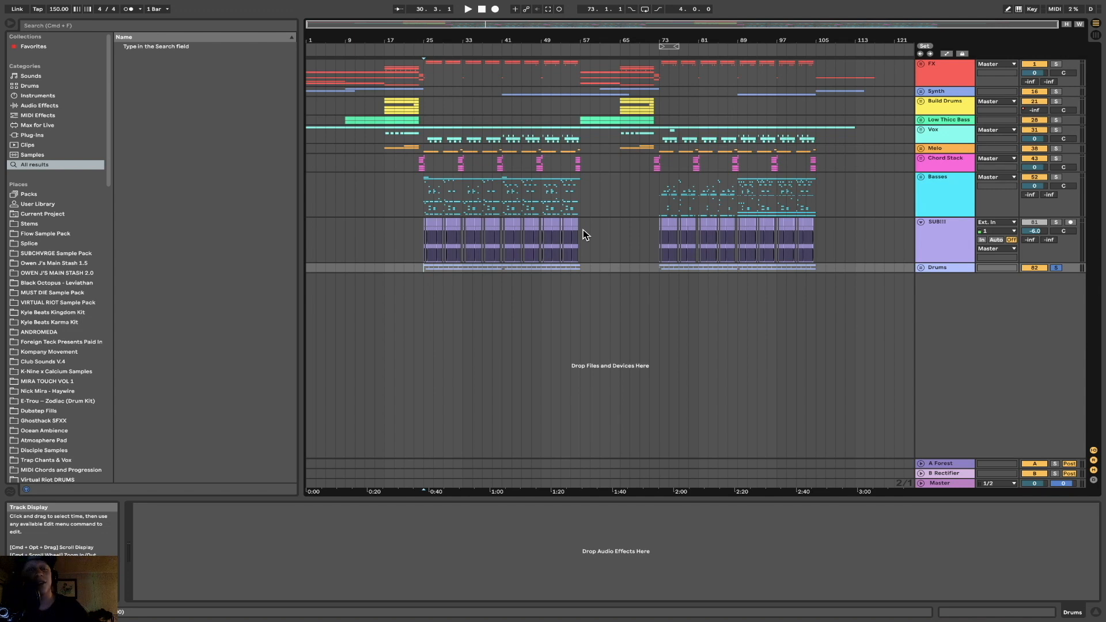
pyautogui.click(583, 235)
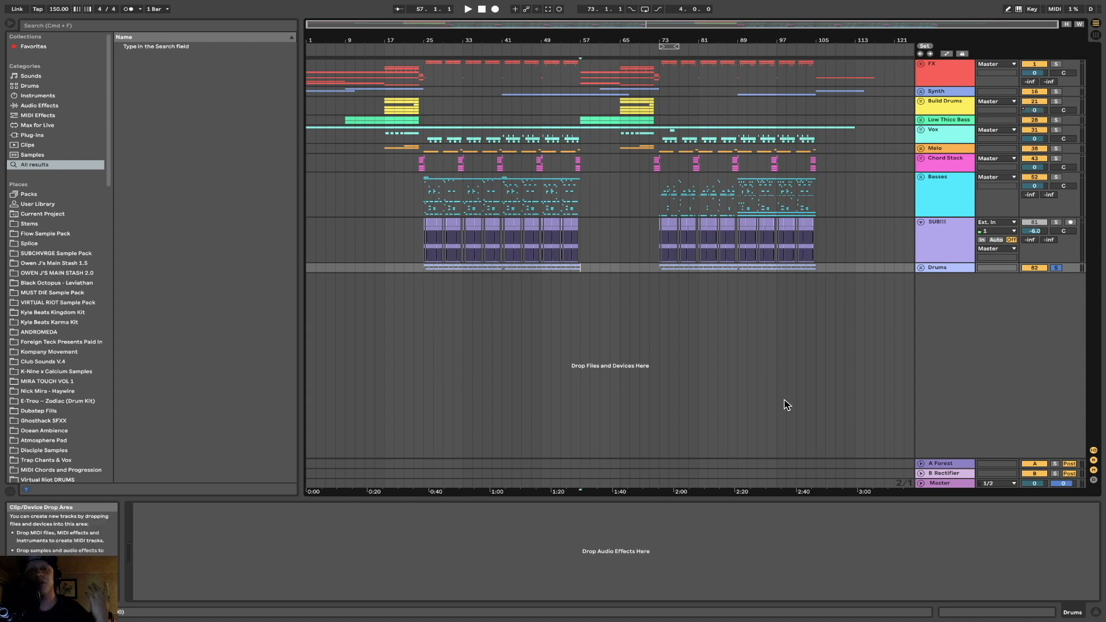